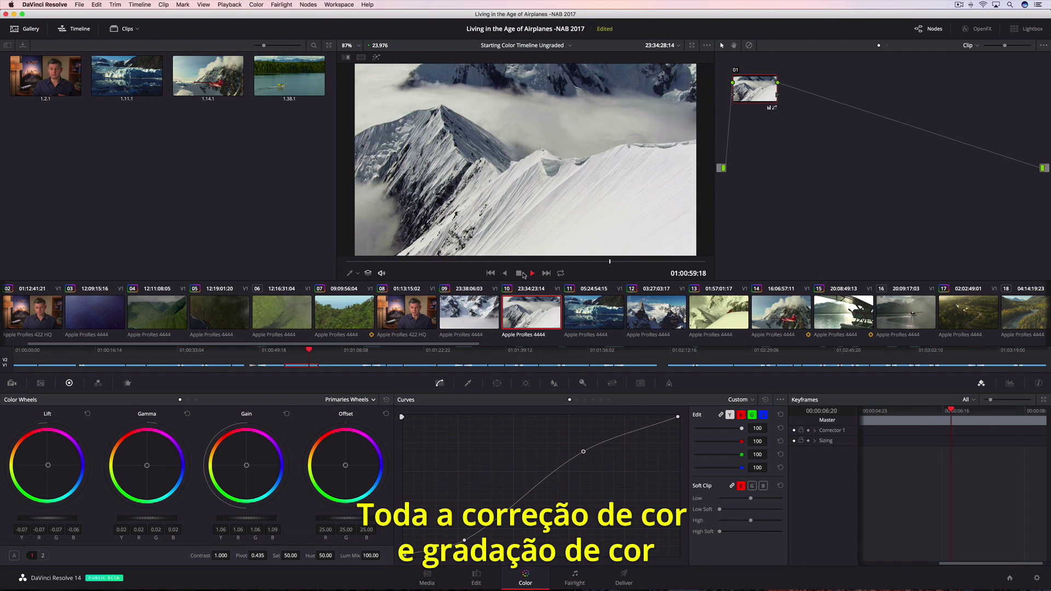
# Stop the mountain ridge clip and load glacier clip 11 into the viewer.
pyautogui.click(519, 273)
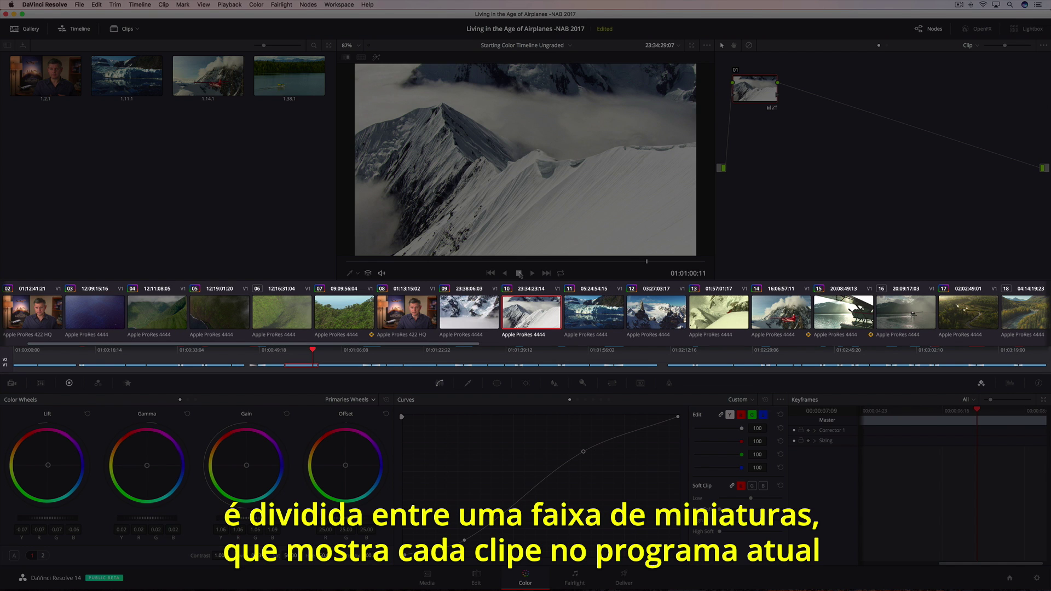
pyautogui.click(581, 307)
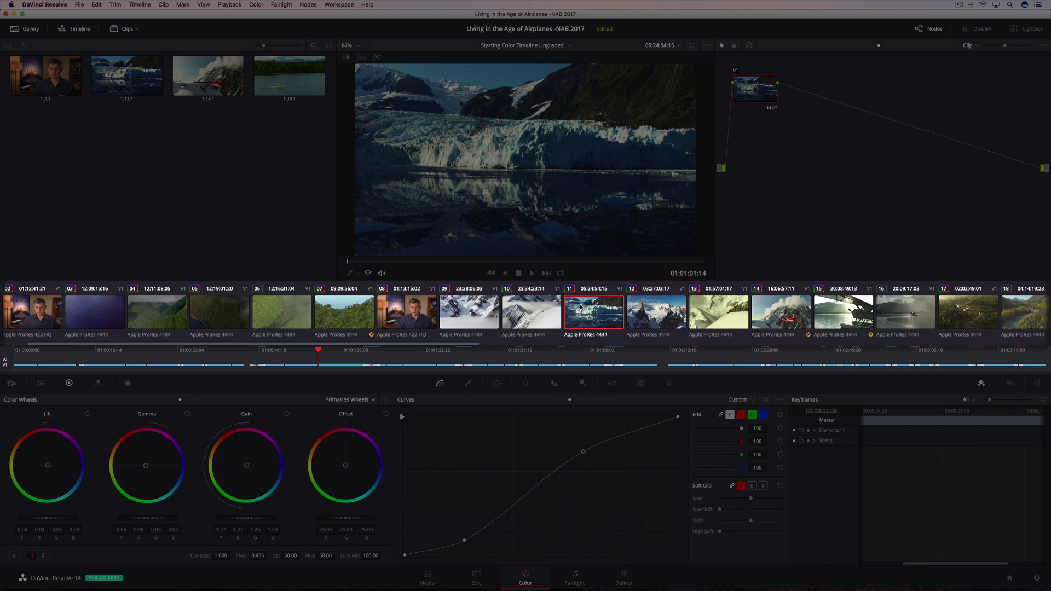
# Select mountain spire clip 12, then scrub the mini-timeline forward to aerial clip 31.
pyautogui.click(645, 312)
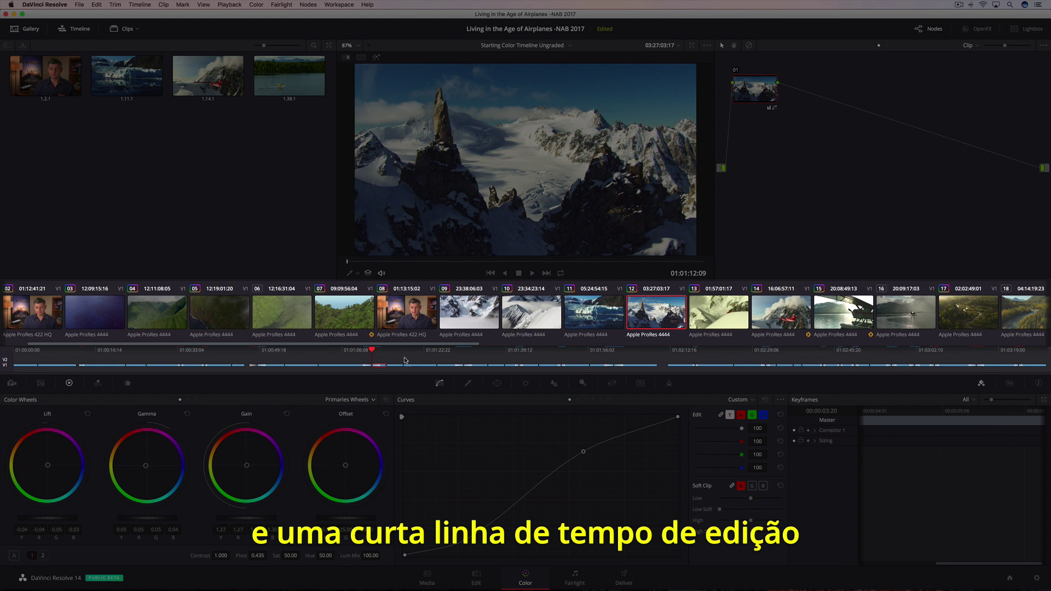
pyautogui.moveTo(372, 352); pyautogui.dragTo(836, 362)
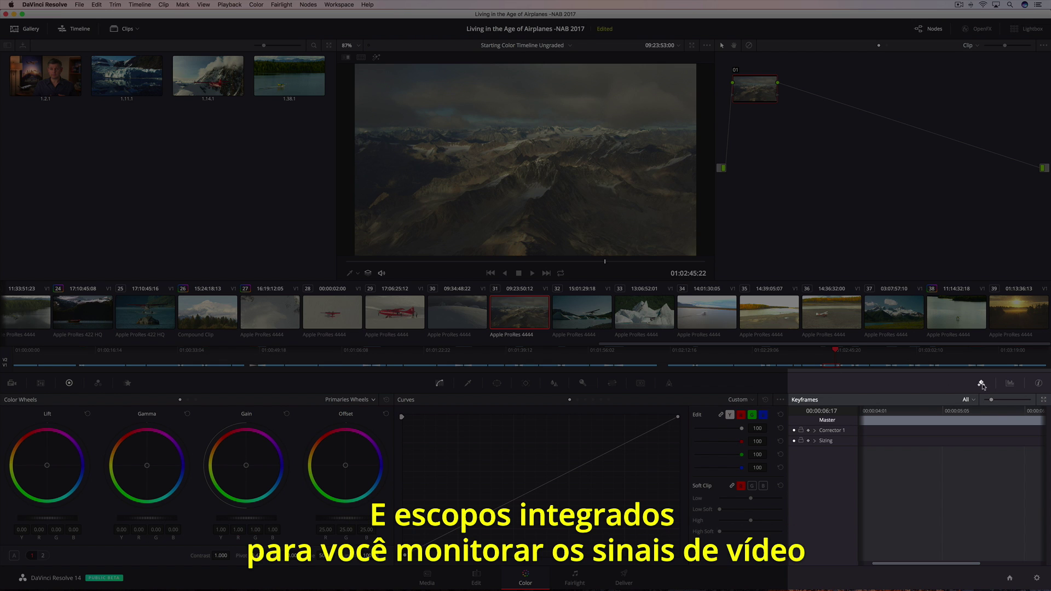
# Show the RGB parade scopes and save Project Settings with DaVinci YRGB Color Managed color science.
pyautogui.click(1010, 384)
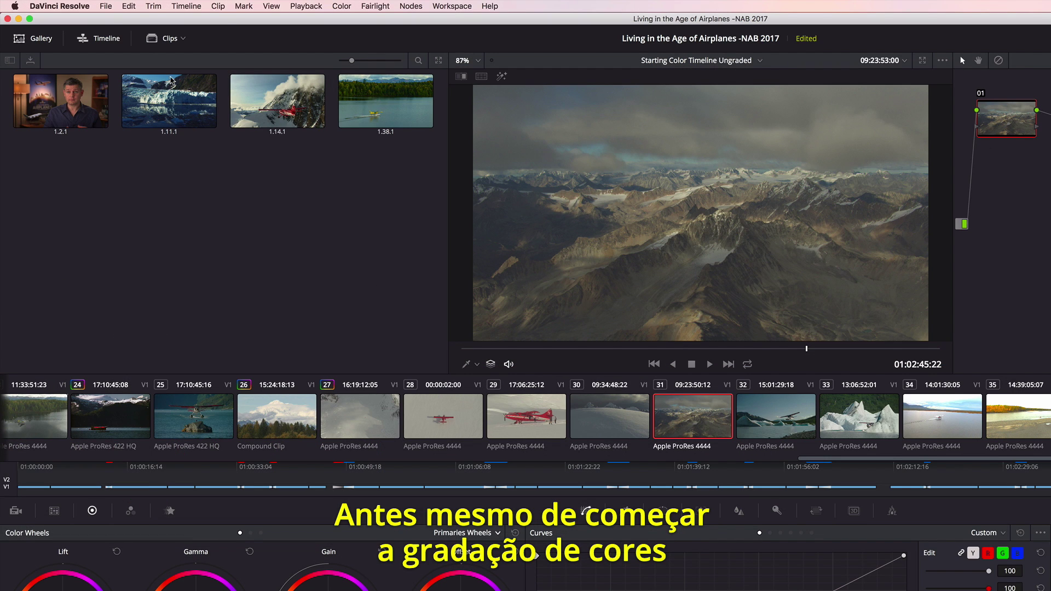
pyautogui.click(106, 6)
pyautogui.click(123, 225)
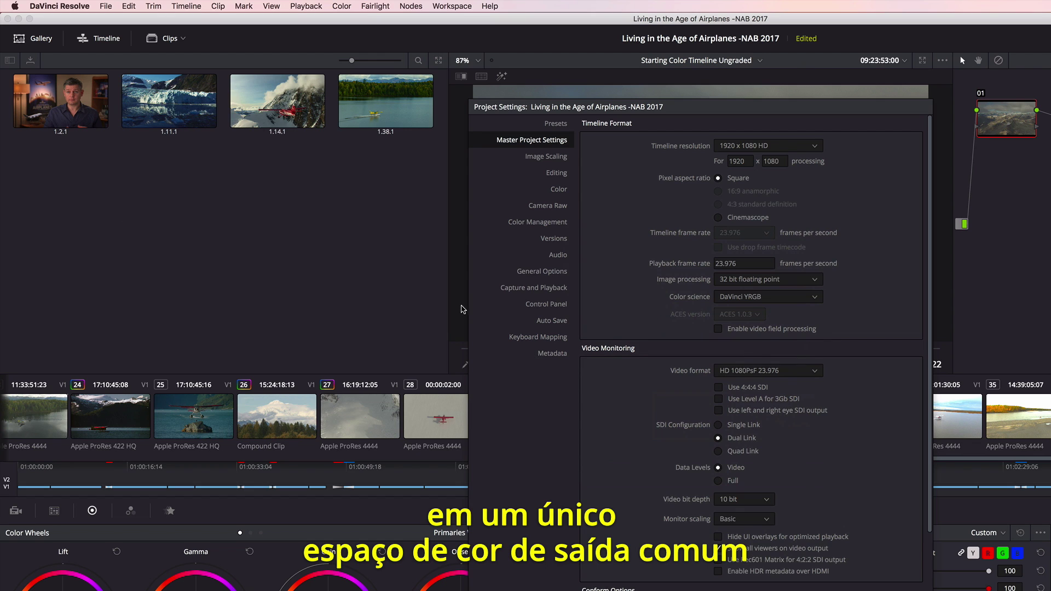
pyautogui.click(738, 299)
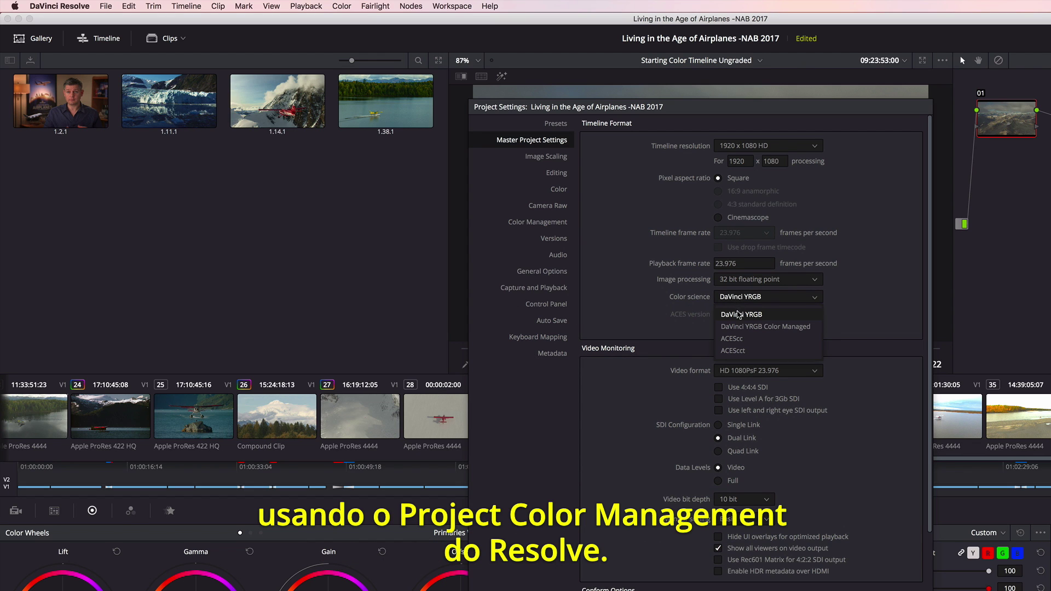
pyautogui.click(738, 328)
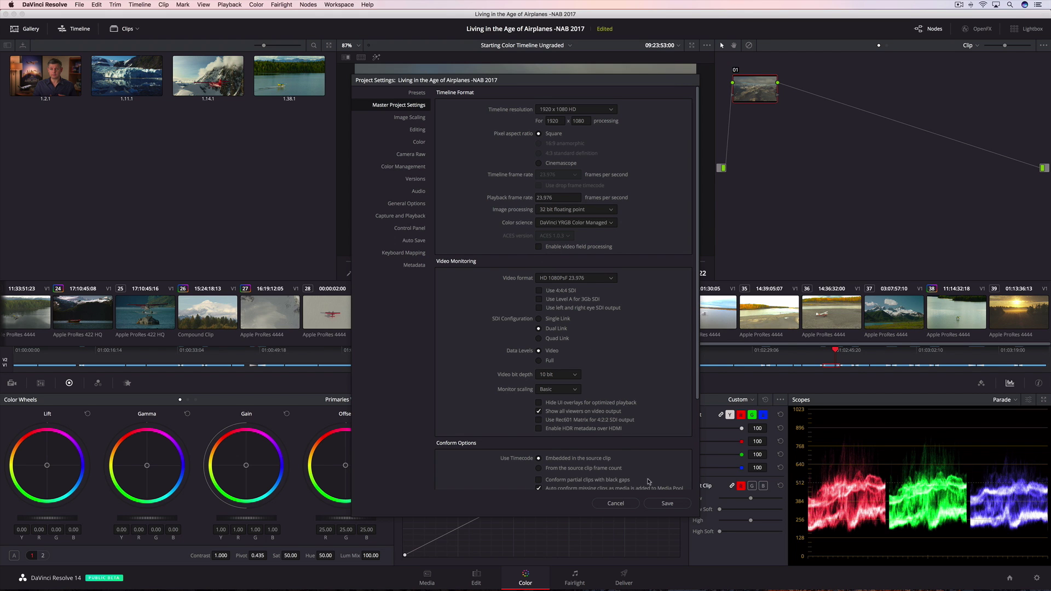
pyautogui.click(667, 503)
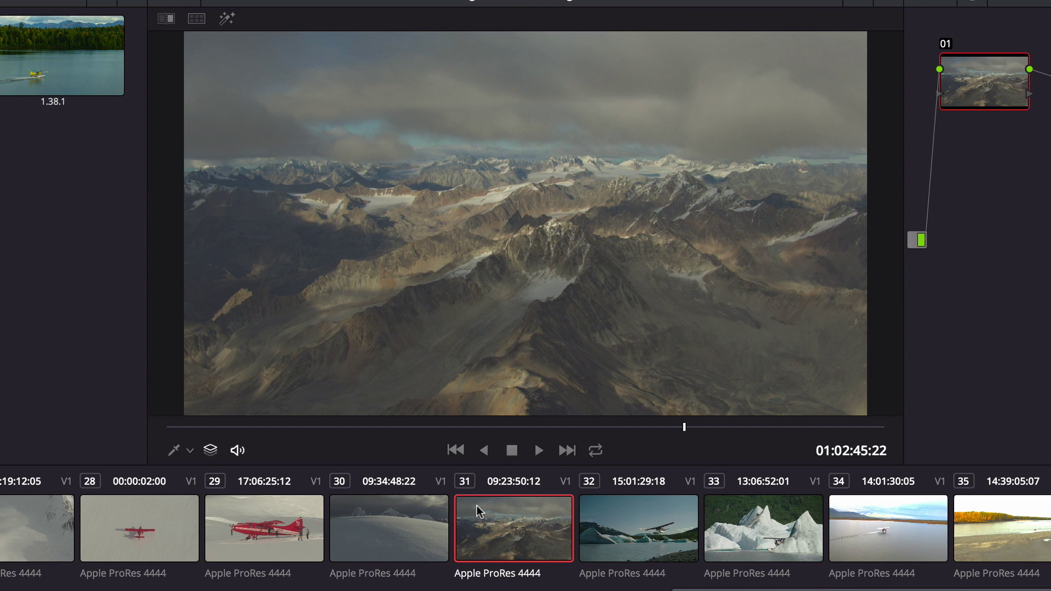
# Set aerial clip 31's input color space to Blackmagic Design 4.6K Film v3.
pyautogui.rightClick(501, 303)
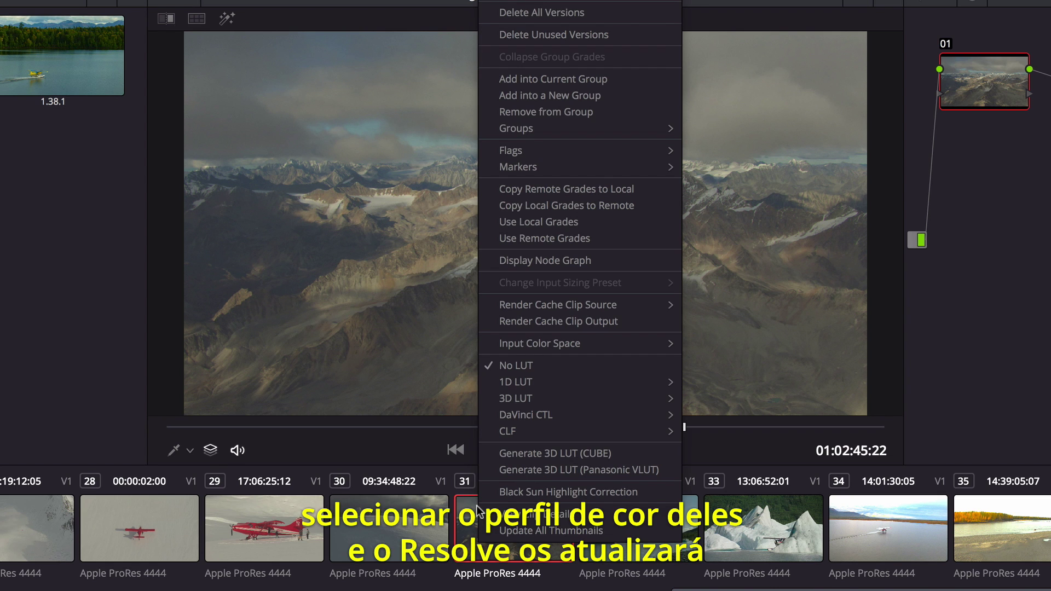
pyautogui.moveTo(536, 346)
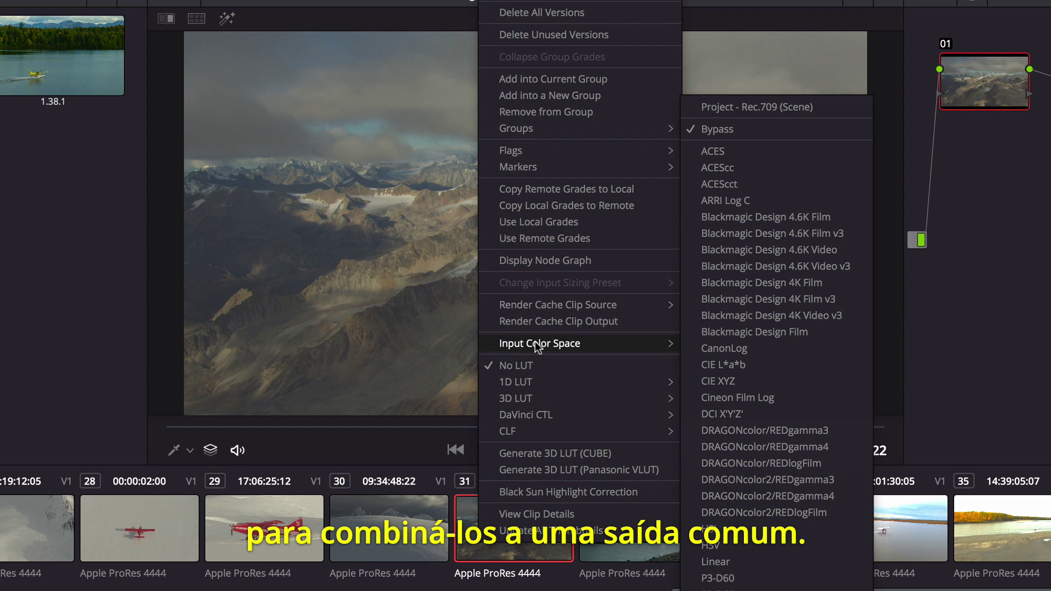
pyautogui.click(805, 234)
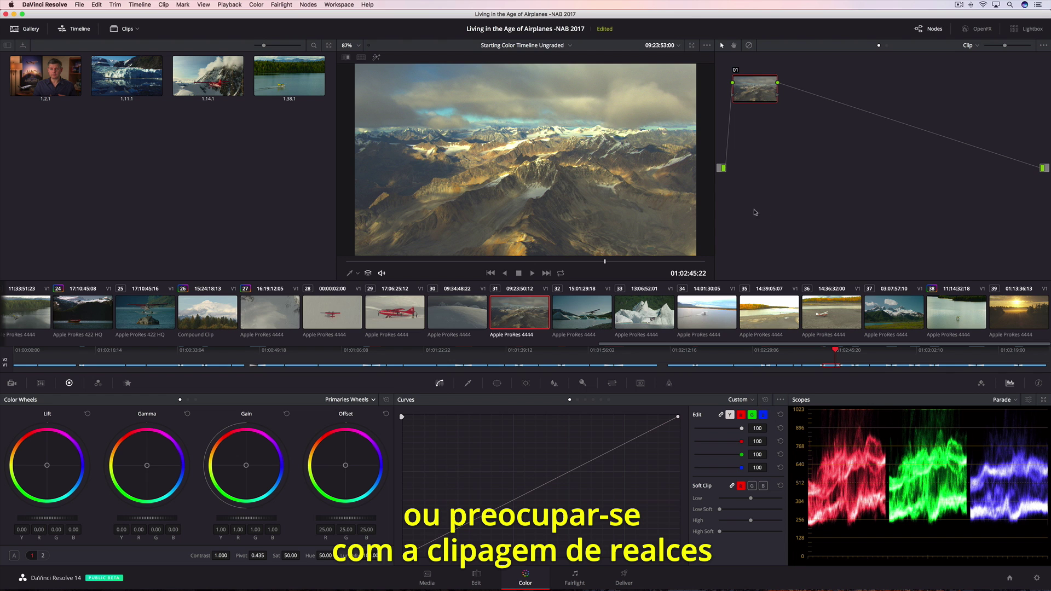
# Select floatplane clip 38 and play it back briefly.
pyautogui.click(960, 314)
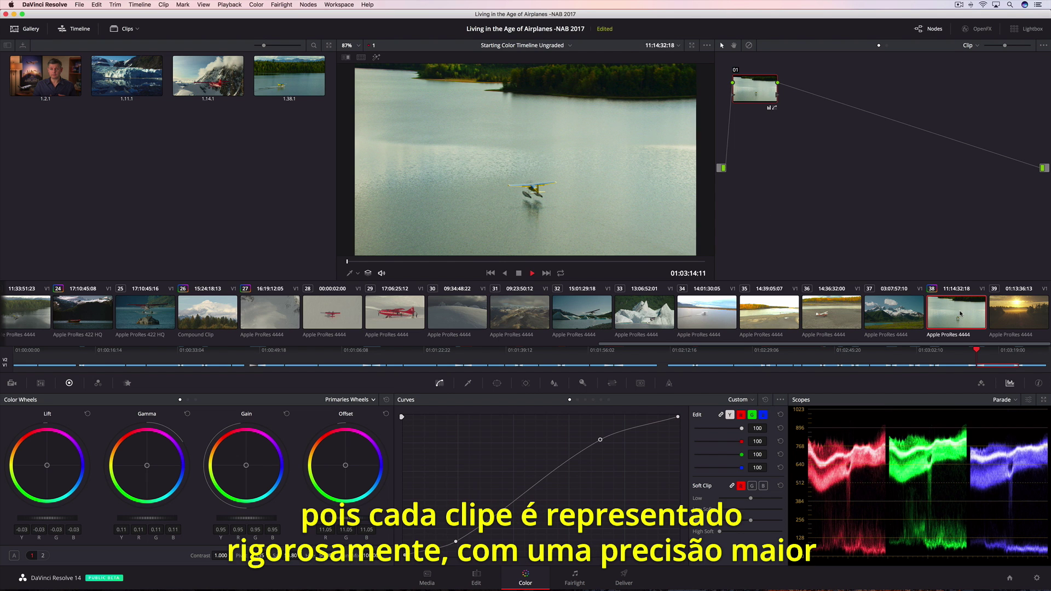
pyautogui.press('space')
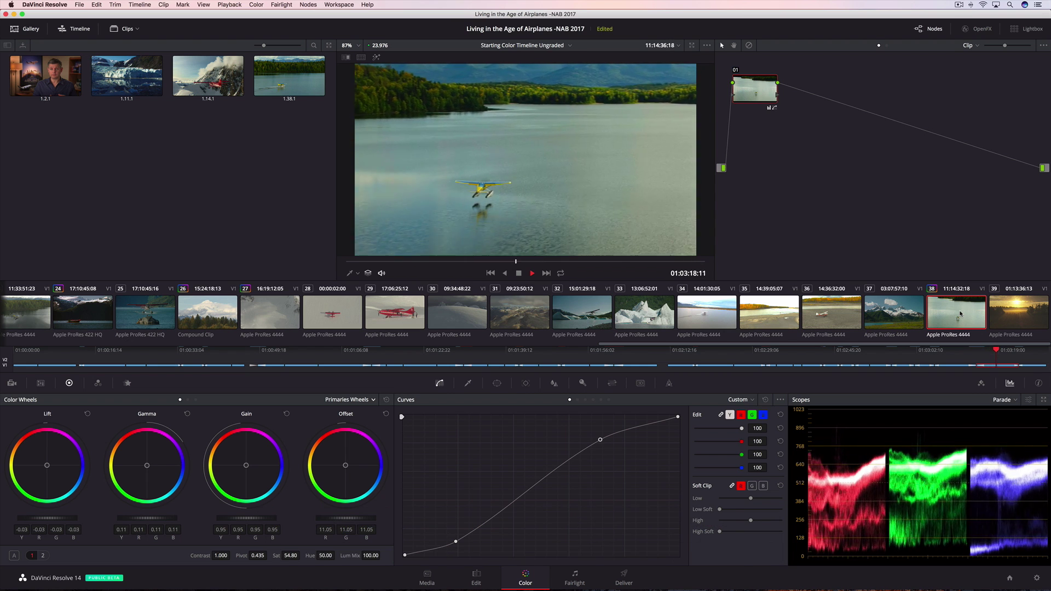
pyautogui.press('space')
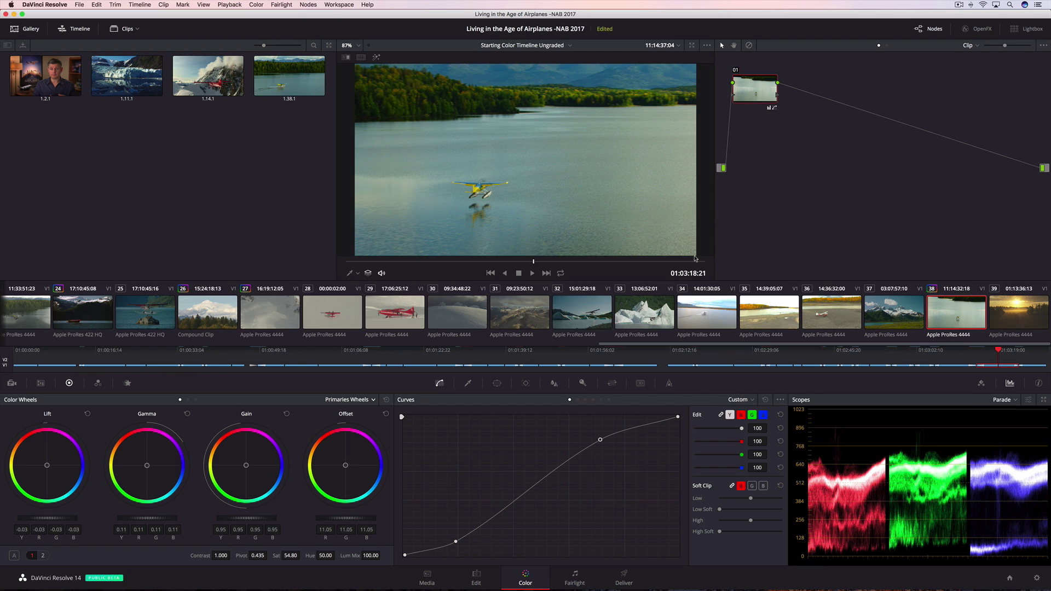
# Compare clips 34, 35 and 36 in split screen and shot-match them to clip 38.
pyautogui.click(361, 58)
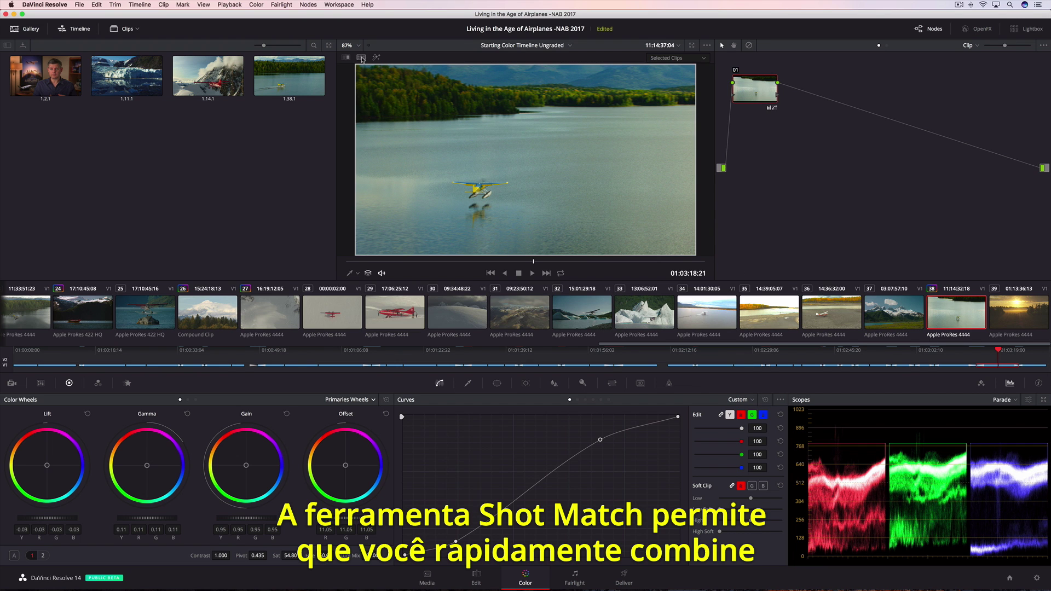
pyautogui.keyDown('super'); pyautogui.click(706, 312); pyautogui.keyUp('super')
pyautogui.keyDown('super'); pyautogui.click(772, 313); pyautogui.keyUp('super')
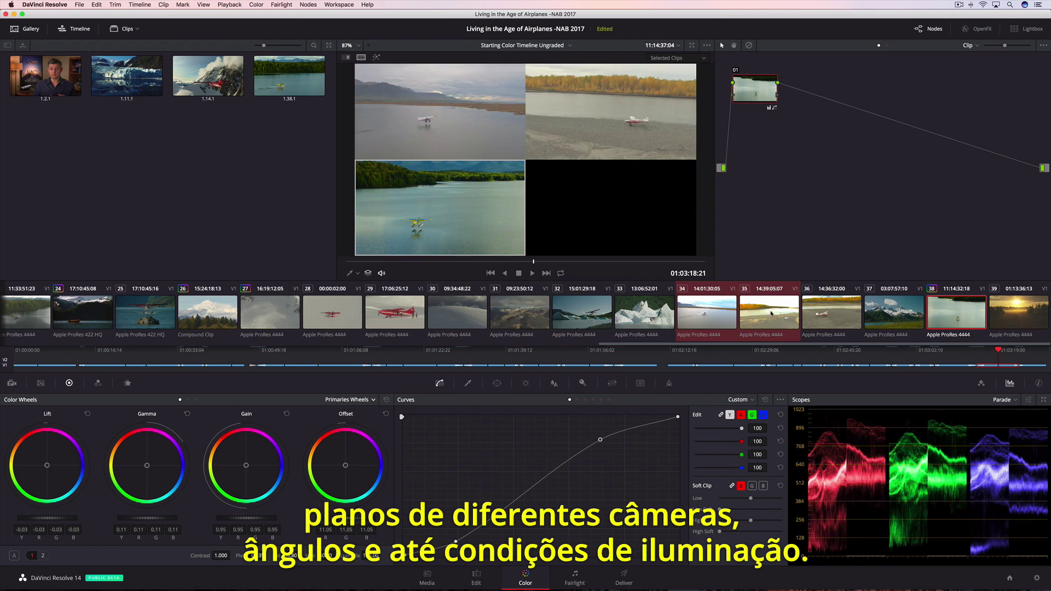
pyautogui.keyDown('super'); pyautogui.click(846, 320); pyautogui.keyUp('super')
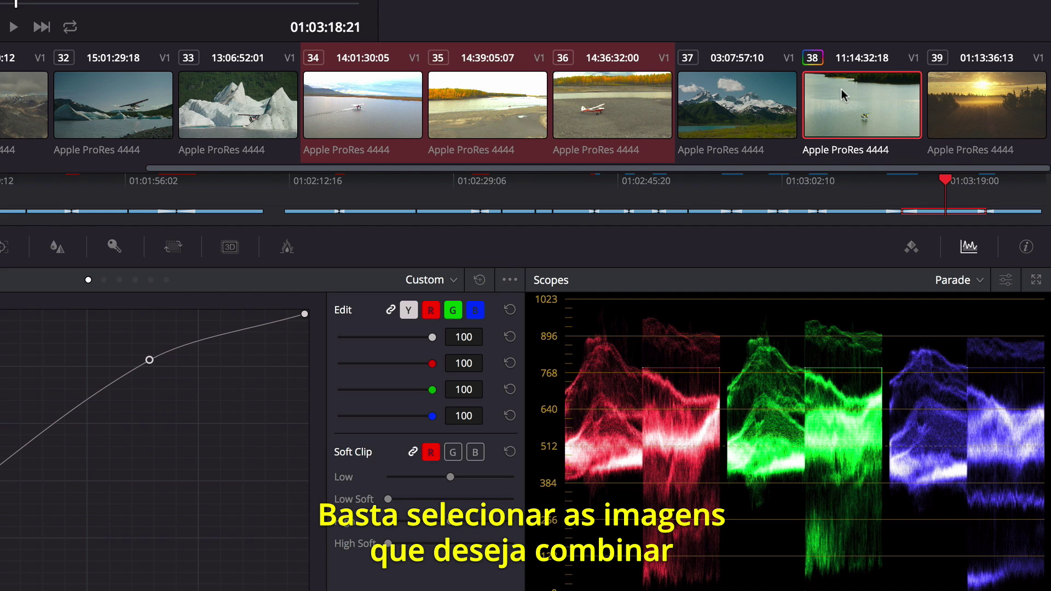
pyautogui.rightClick(843, 95)
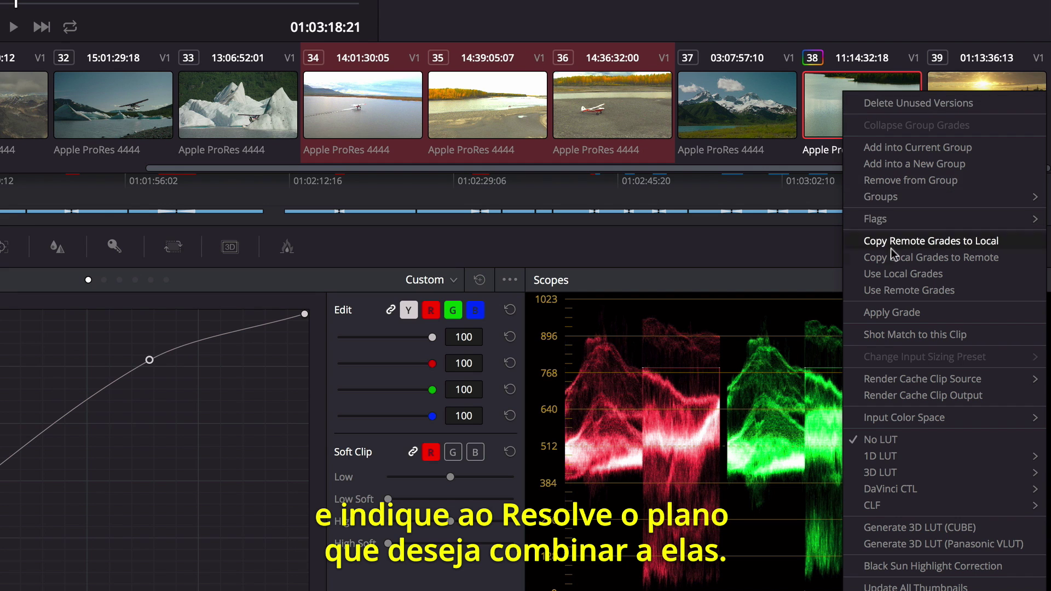
pyautogui.click(897, 334)
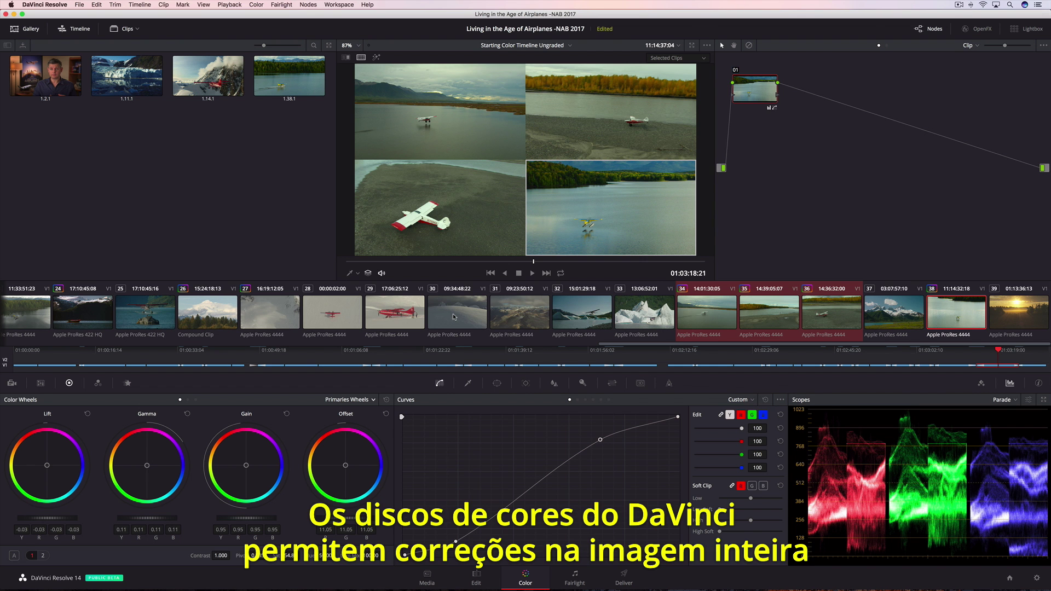
# Select snowy slope clip 30 and play it back briefly.
pyautogui.click(453, 316)
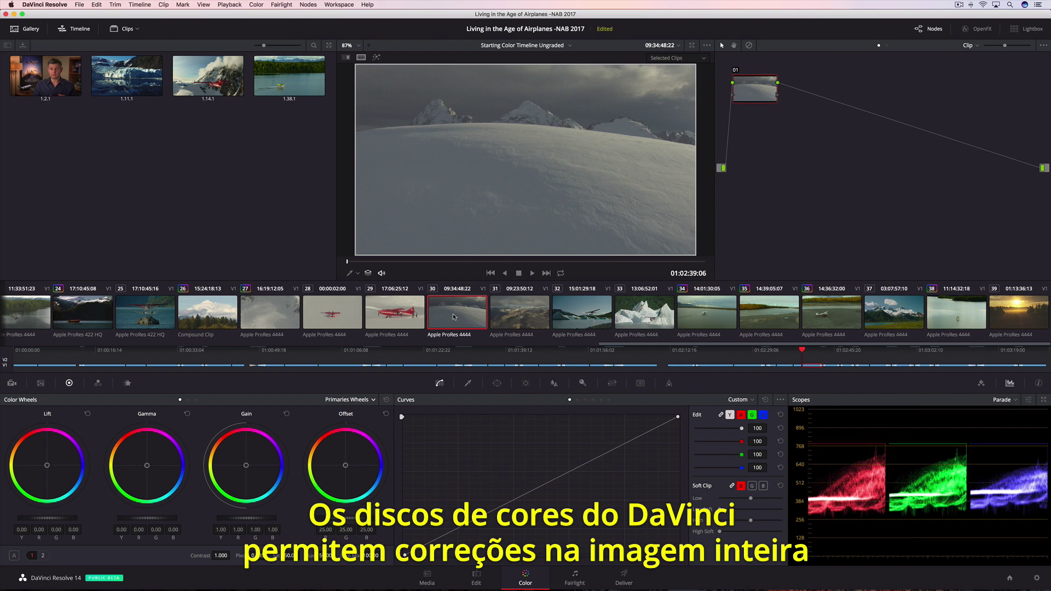
pyautogui.press('space')
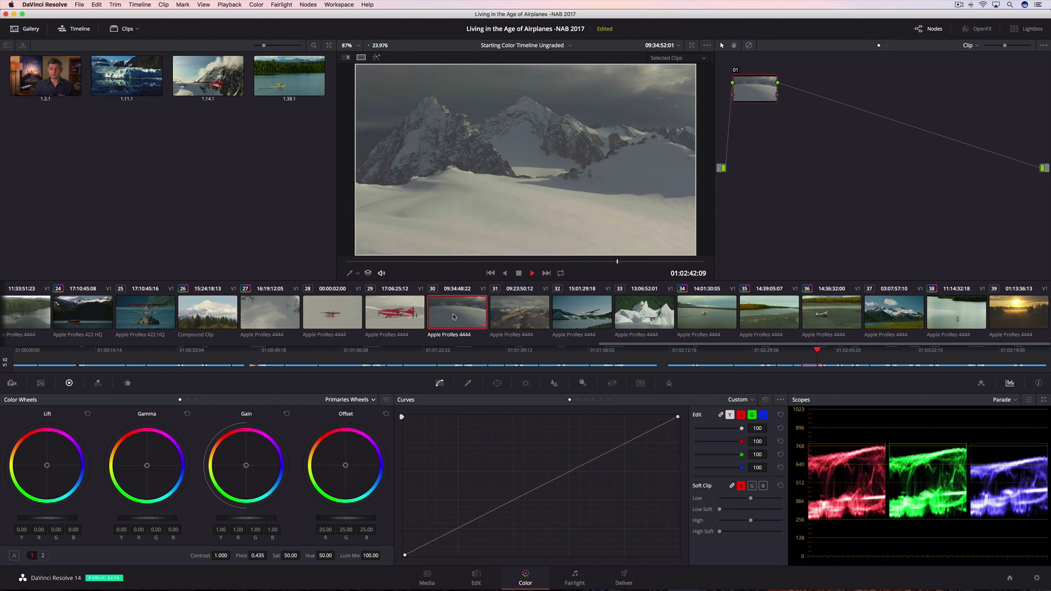
pyautogui.press('space')
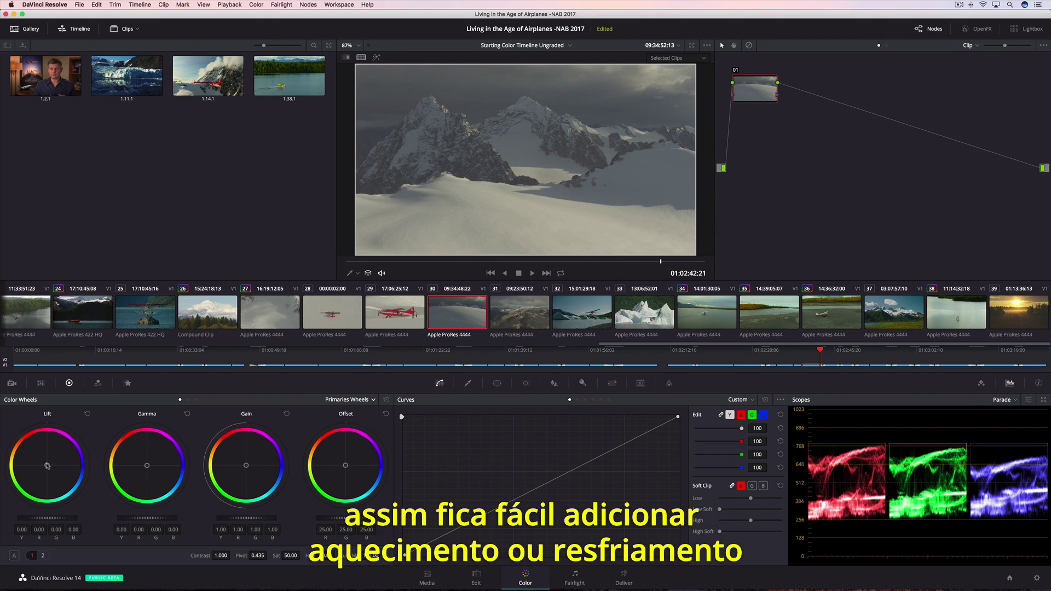
# Nudge the Lift toward blue, rebalance the Gain colour, and darken the master Lift for contrast.
pyautogui.moveTo(46, 466); pyautogui.dragTo(47, 465)
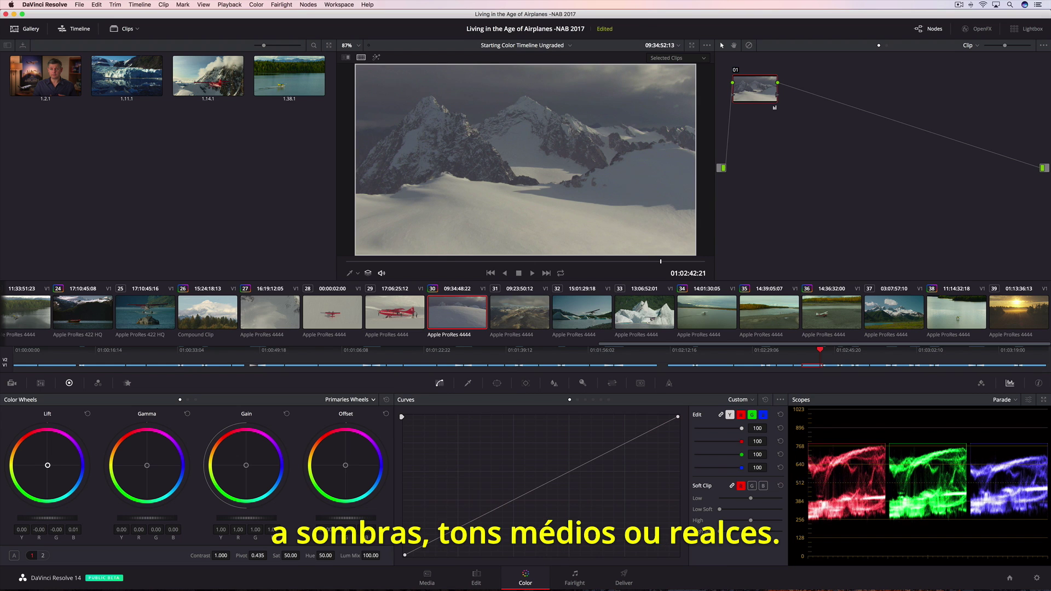
pyautogui.moveTo(246, 465); pyautogui.dragTo(247, 465)
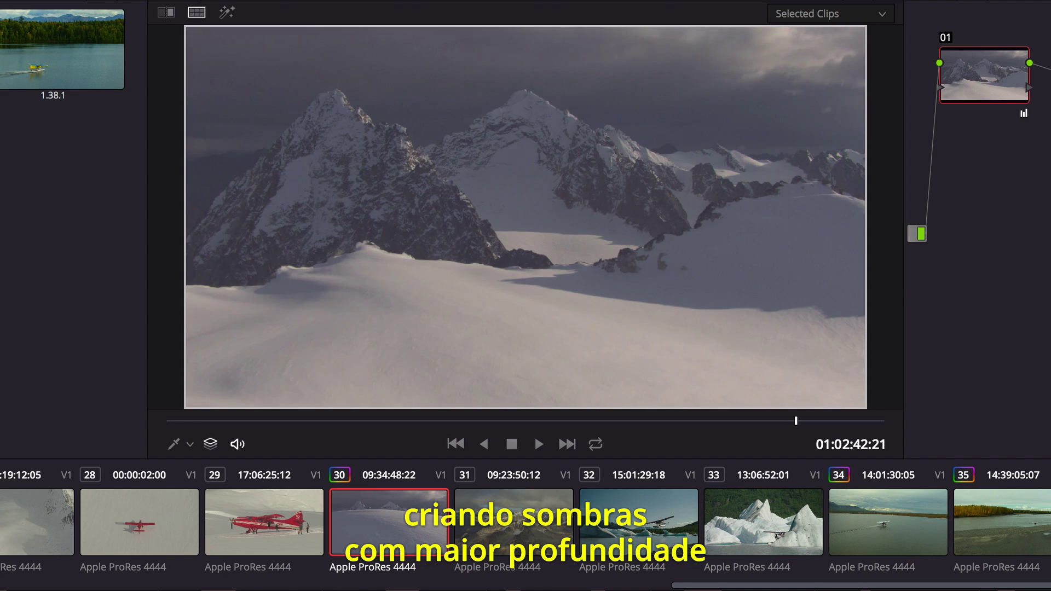
pyautogui.moveTo(69, 517); pyautogui.dragTo(53, 518)
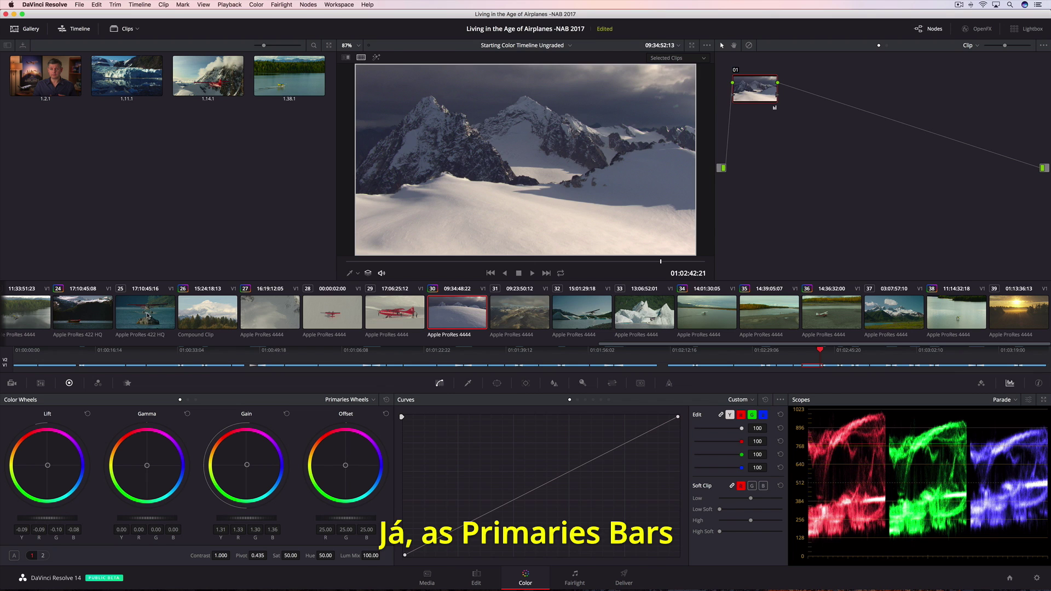
# In Primaries Bars, tweak clip 25's blue shadows, green midtones, and blue highlights, then raise Gain to 1.60.
pyautogui.click(147, 316)
pyautogui.click(352, 398)
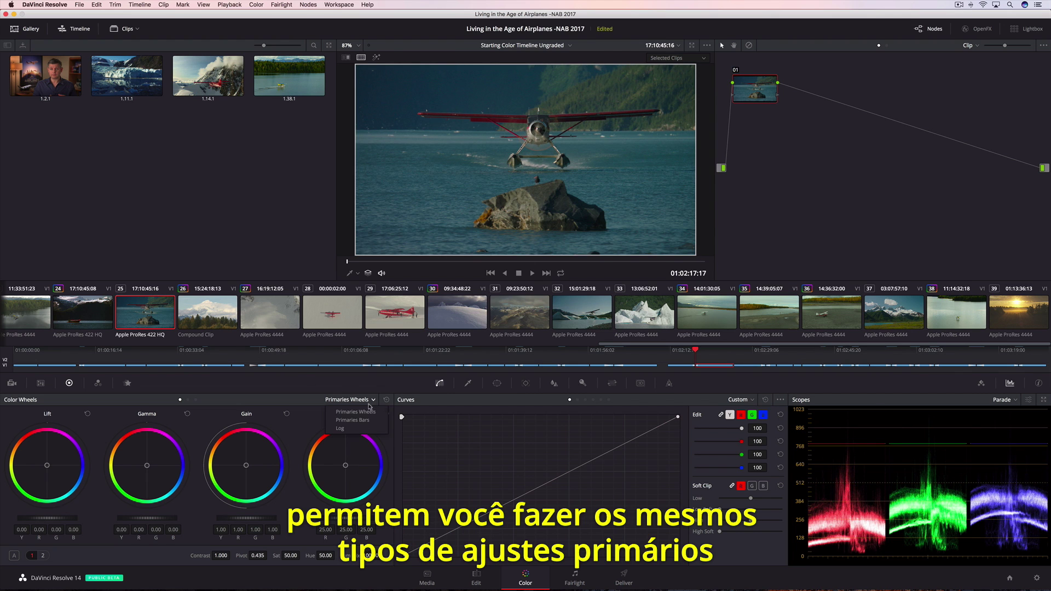
pyautogui.click(370, 420)
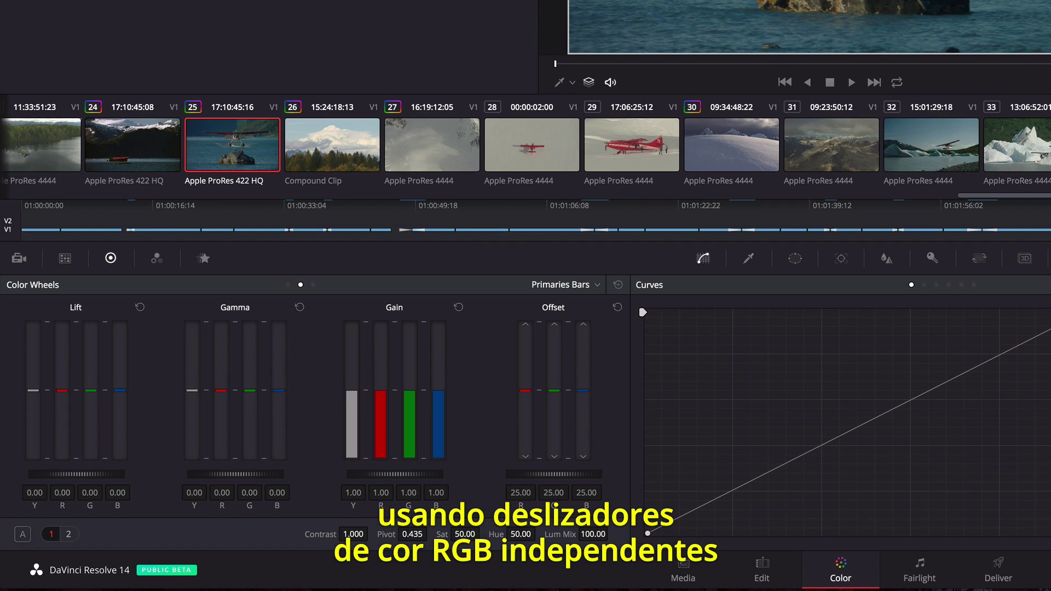
pyautogui.moveTo(75, 466); pyautogui.dragTo(75, 468)
pyautogui.moveTo(120, 392); pyautogui.dragTo(120, 390)
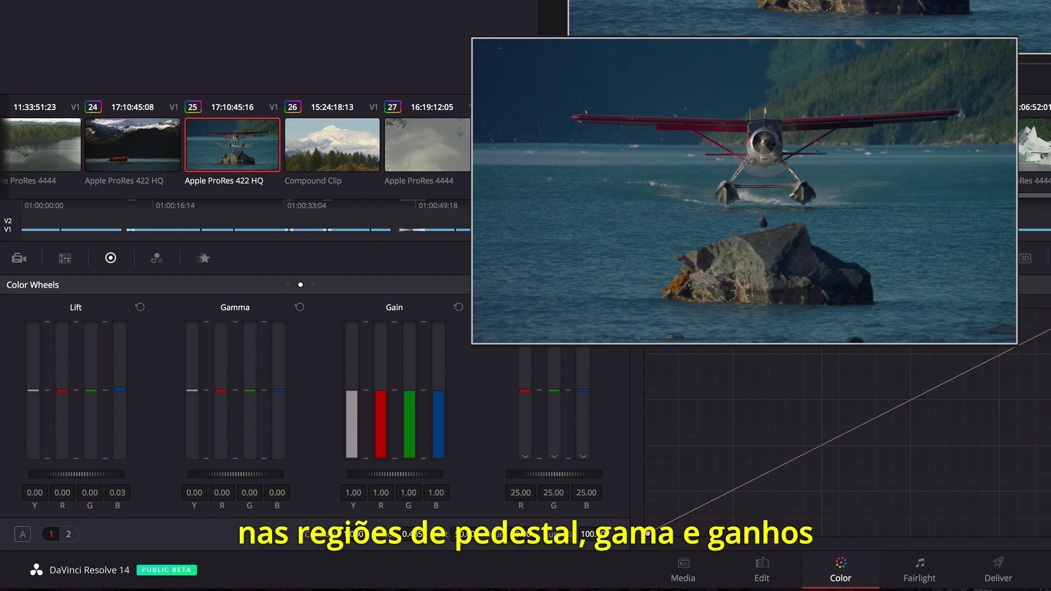
pyautogui.moveTo(245, 391); pyautogui.dragTo(257, 394)
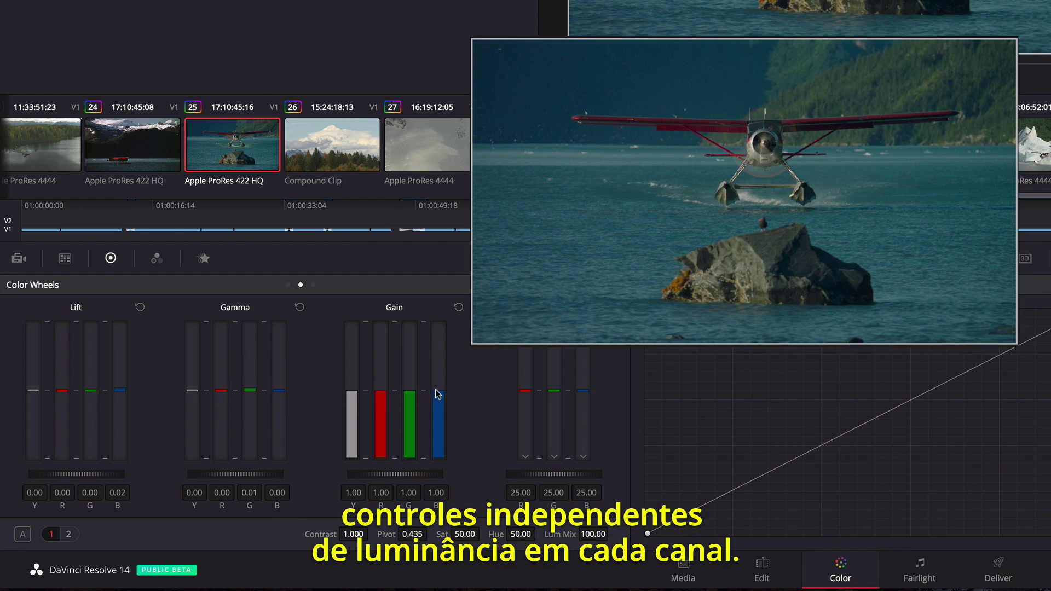
pyautogui.moveTo(439, 395); pyautogui.dragTo(438, 387)
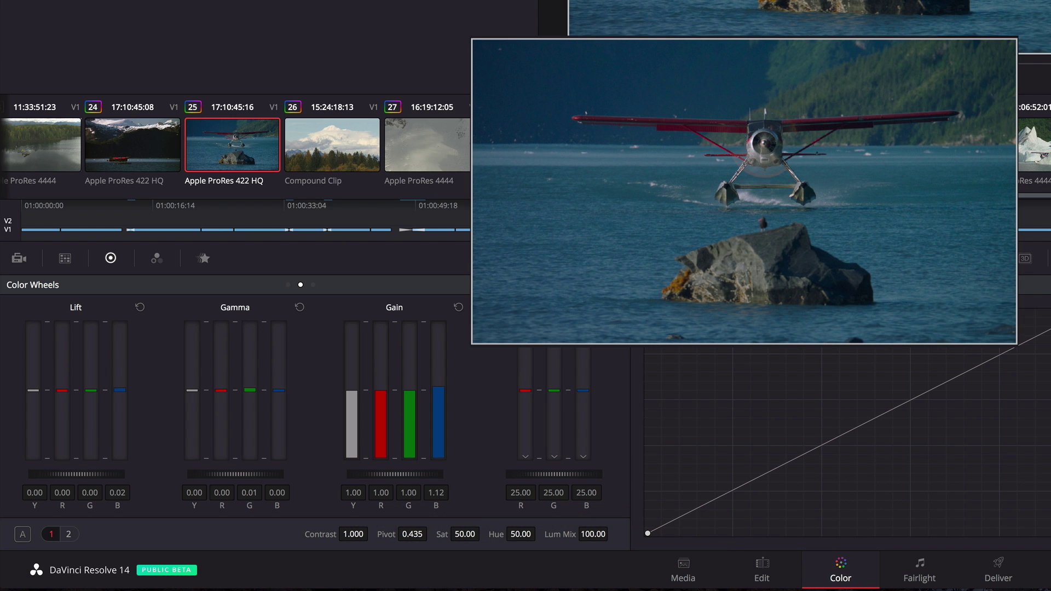
pyautogui.moveTo(351, 390); pyautogui.dragTo(351, 371)
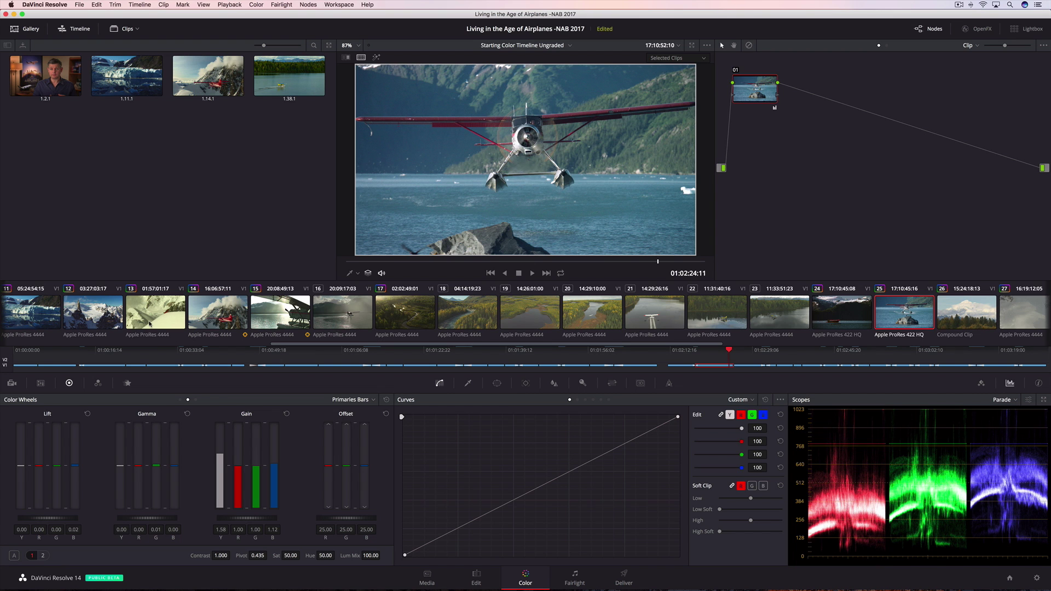
# Load snowy-ridge clip 13 and play it back briefly.
pyautogui.click(149, 322)
pyautogui.press('space')
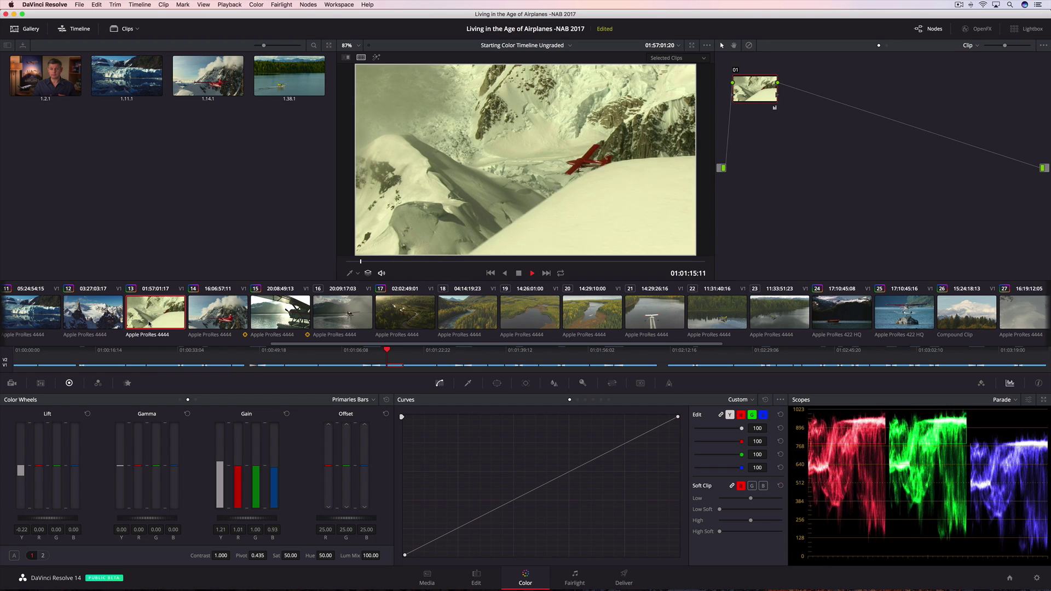
pyautogui.press('space')
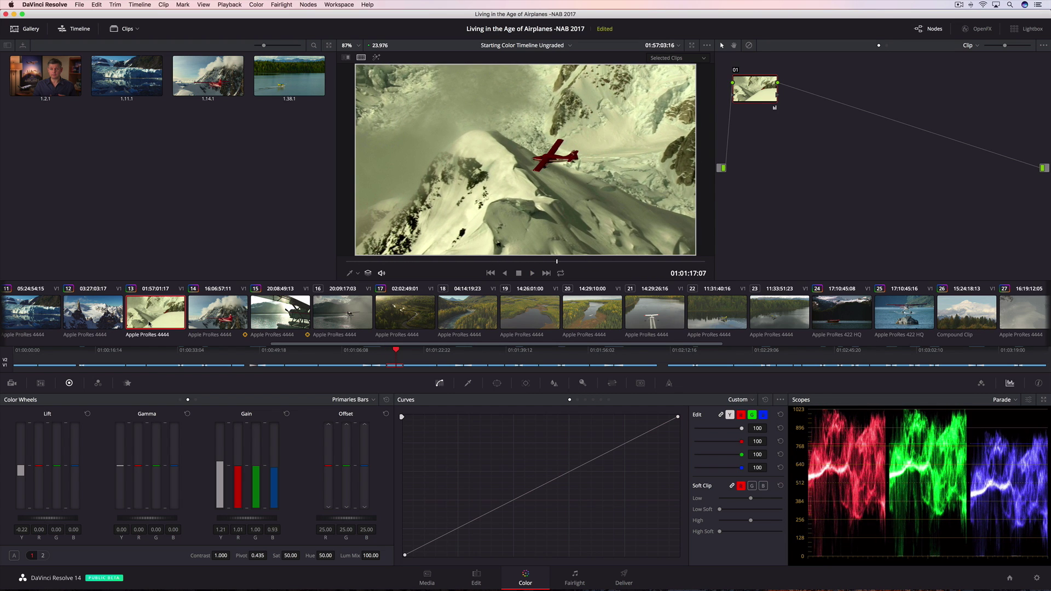
# Set clip 13's Temperature to -1130 on the second primaries bar page.
pyautogui.click(43, 556)
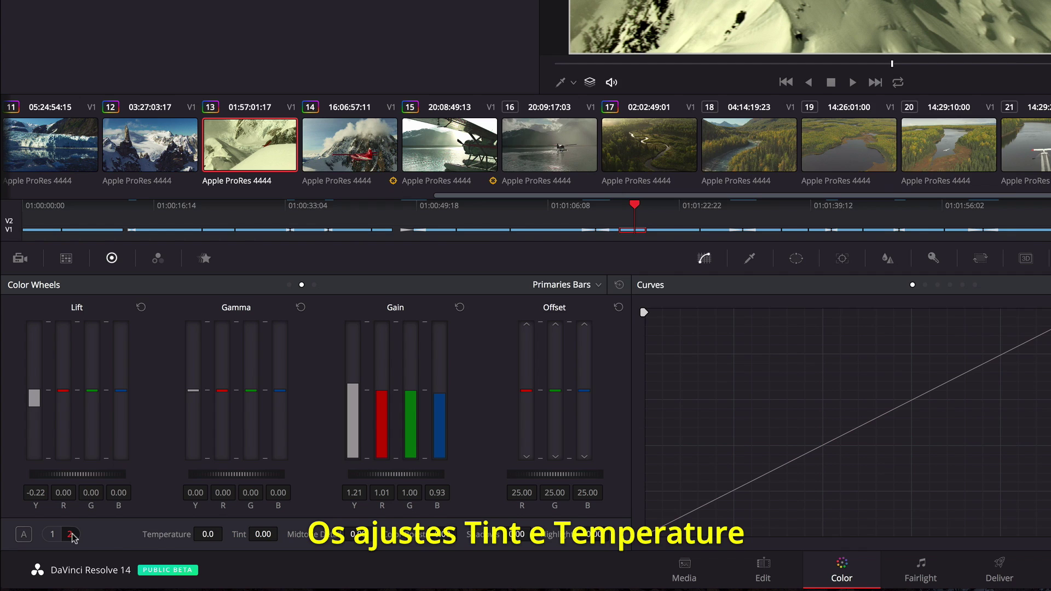
pyautogui.moveTo(129, 555); pyautogui.dragTo(141, 554)
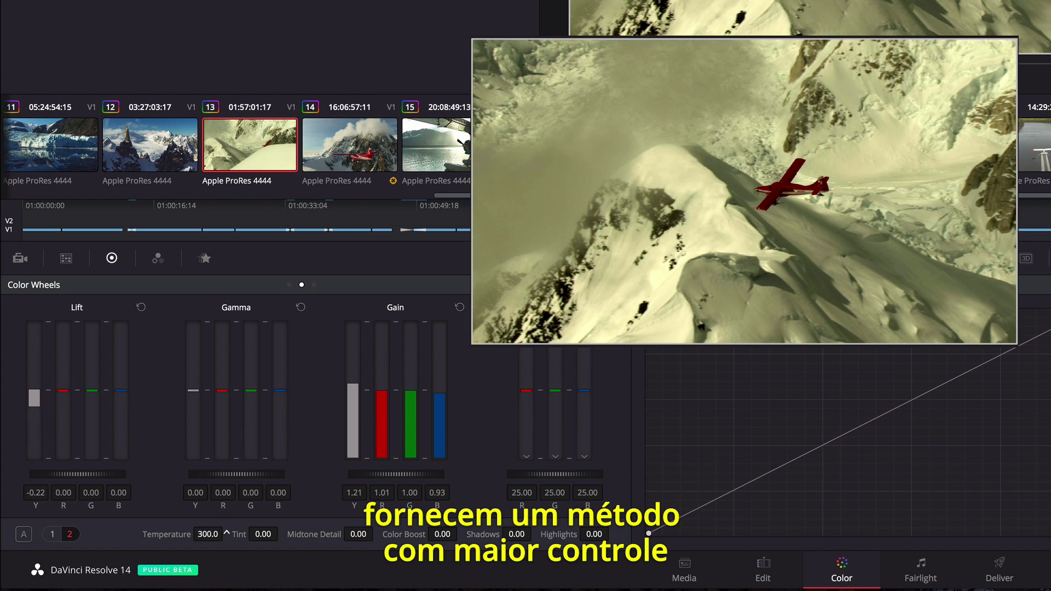
pyautogui.moveTo(226, 532); pyautogui.dragTo(282, 533)
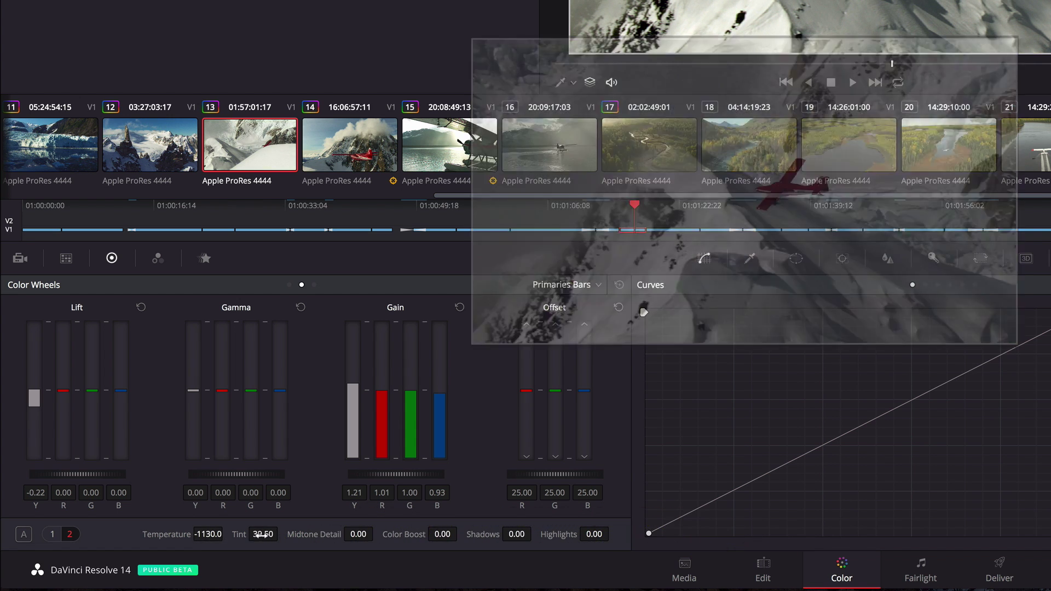
# Load hazy-lake clip 16 and look through the Hue vs Sat and Sat vs Sat curves.
pyautogui.click(554, 161)
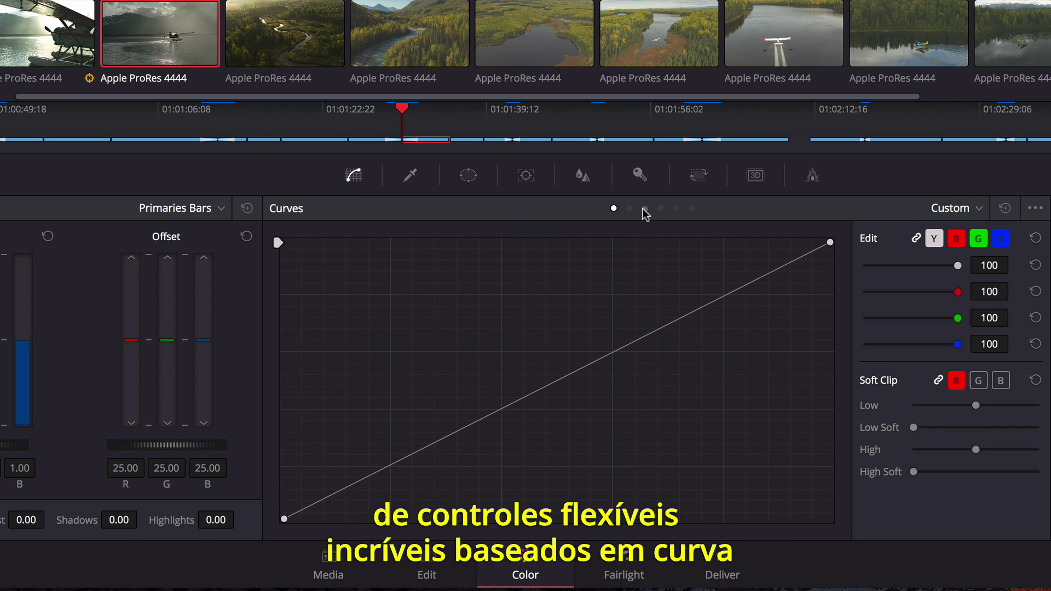
pyautogui.click(585, 400)
pyautogui.click(691, 209)
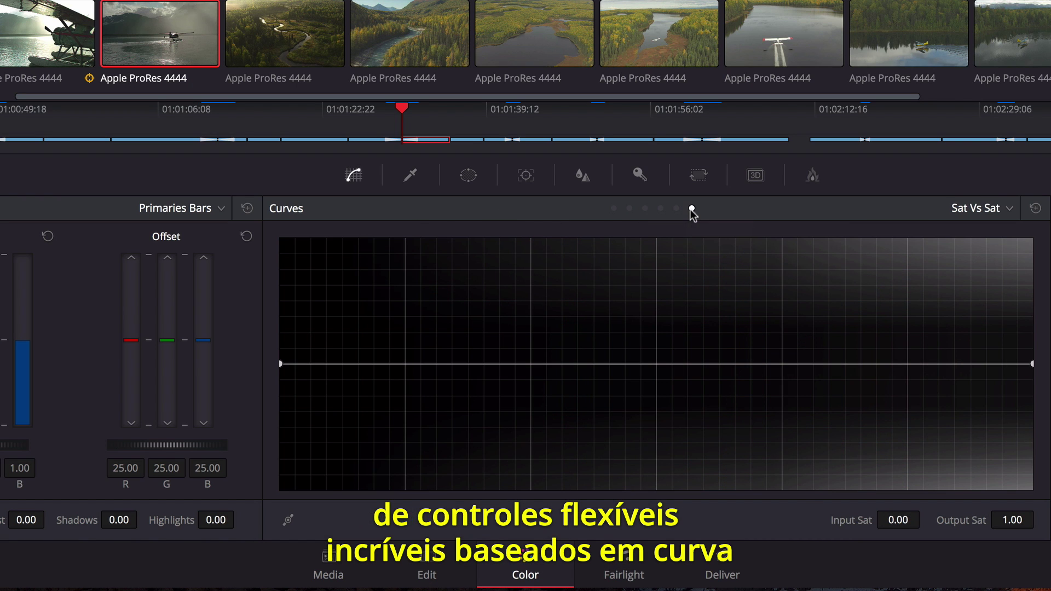
pyautogui.click(615, 210)
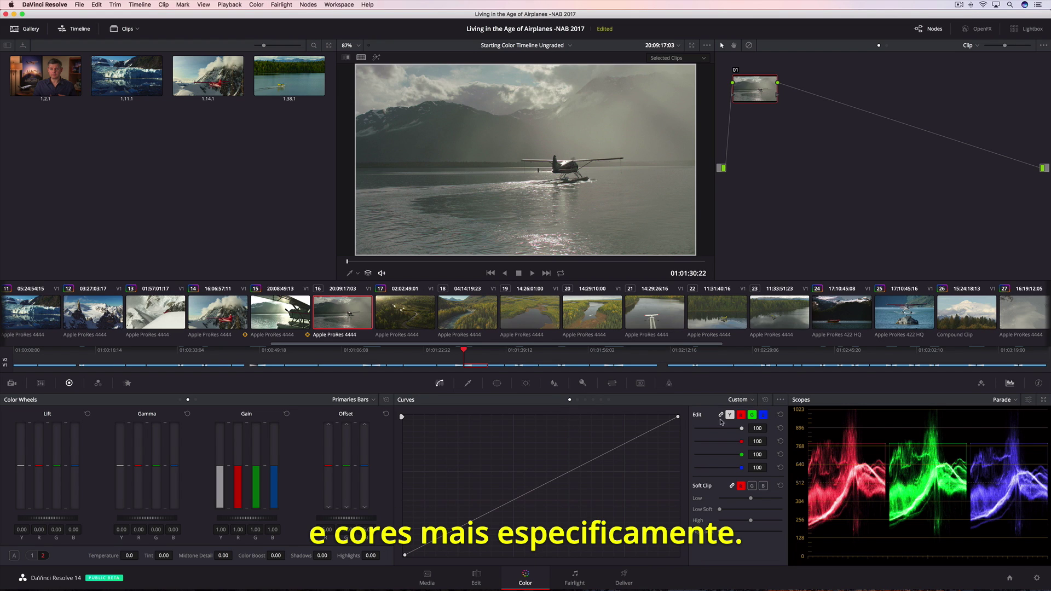
# Lift blue in the darks, lower the blue upper mids, and pull down red to cut the pink cast.
pyautogui.click(763, 414)
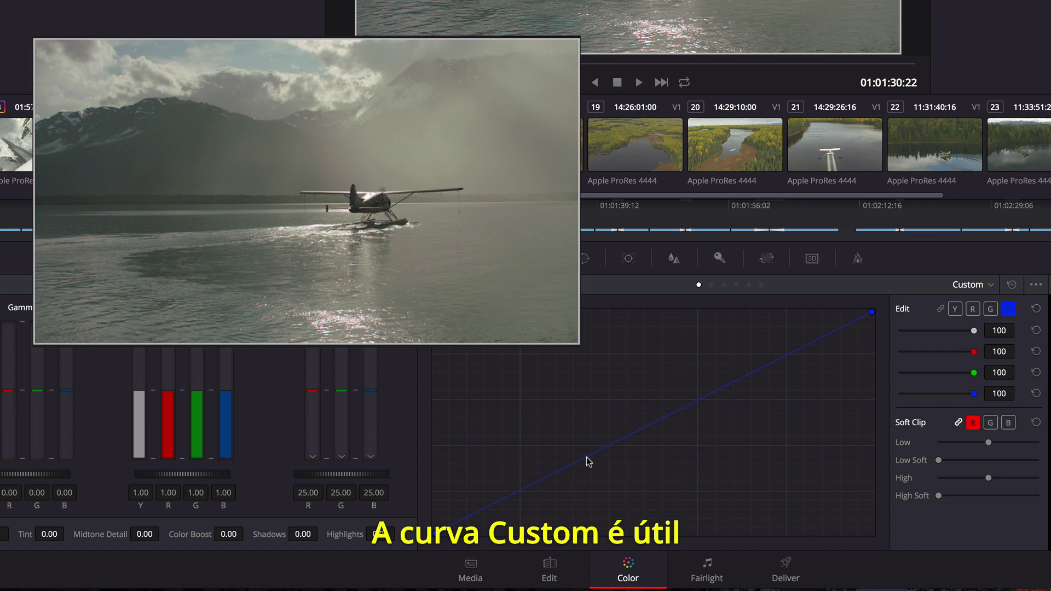
pyautogui.moveTo(587, 461)
pyautogui.mouseDown()
pyautogui.moveTo(589, 469)
pyautogui.moveTo(582, 445)
pyautogui.mouseUp()
pyautogui.moveTo(772, 361); pyautogui.dragTo(773, 371)
pyautogui.click(971, 310)
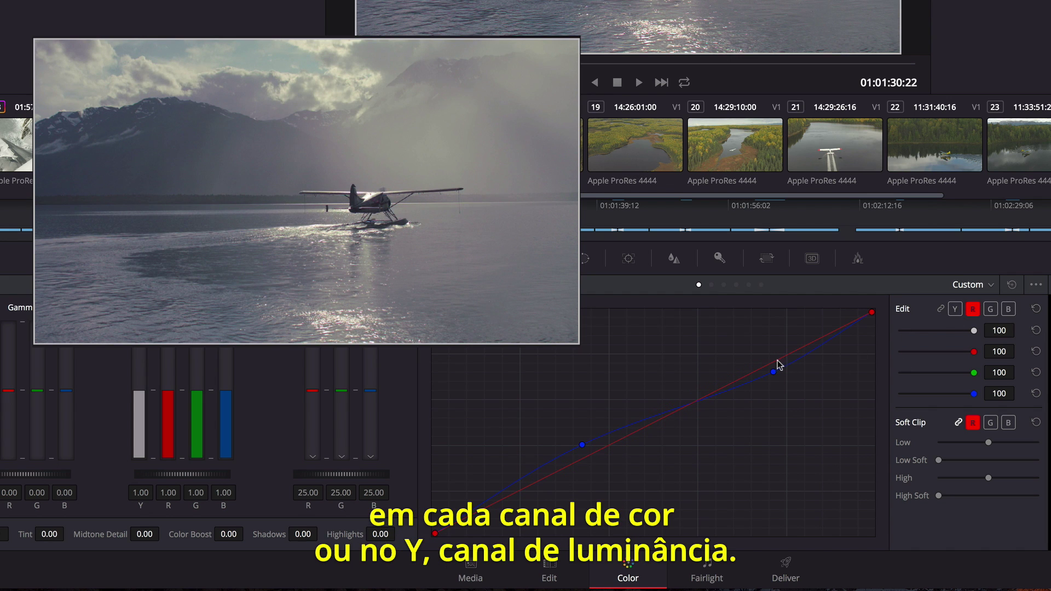
pyautogui.moveTo(629, 430); pyautogui.dragTo(629, 438)
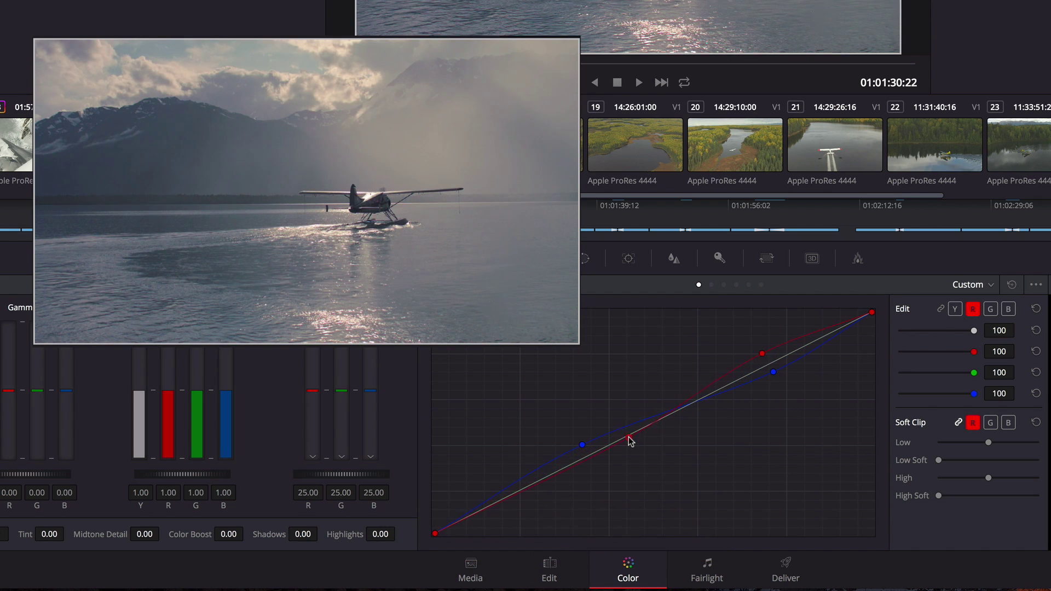
# Build a luma S-curve with darker shadows and brighter highlights, then play the footage.
pyautogui.click(954, 310)
pyautogui.moveTo(571, 466); pyautogui.dragTo(573, 500)
pyautogui.moveTo(708, 422); pyautogui.dragTo(717, 366)
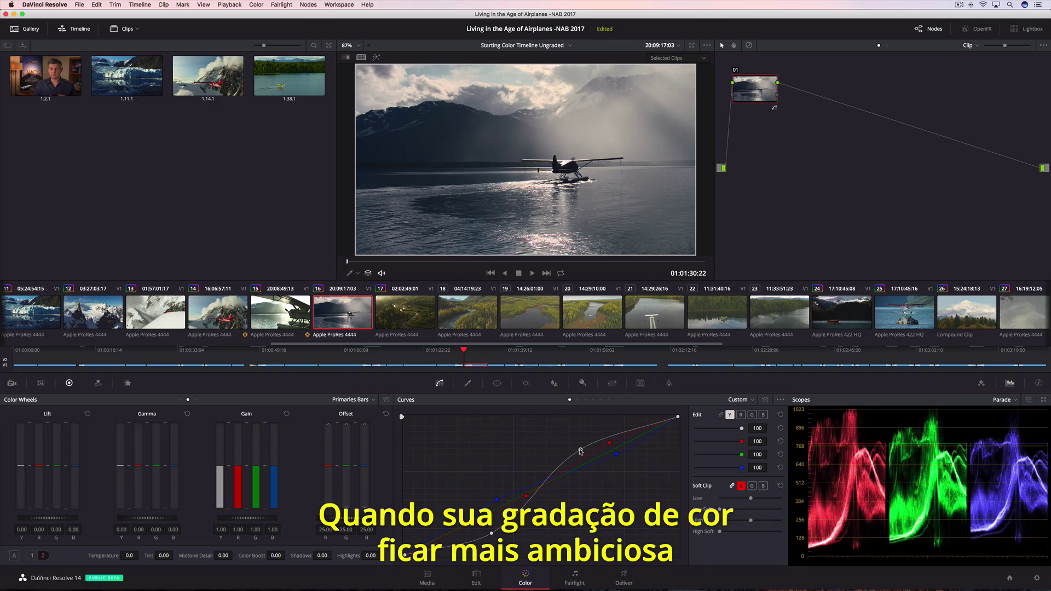
pyautogui.press('space')
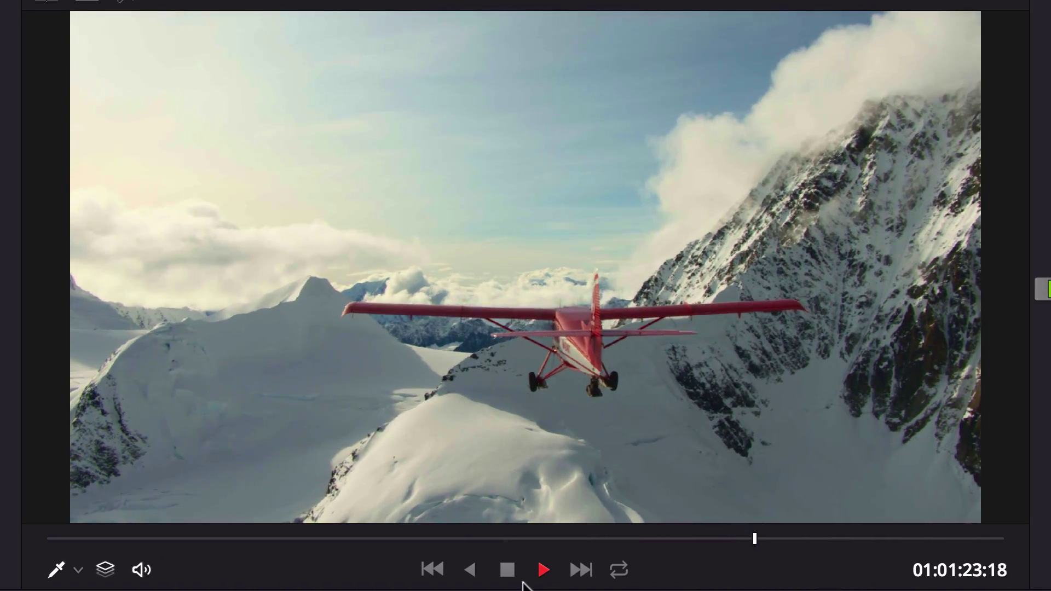
# Stop playback and shift the red hues toward magenta on the Hue vs Hue curve.
pyautogui.click(505, 570)
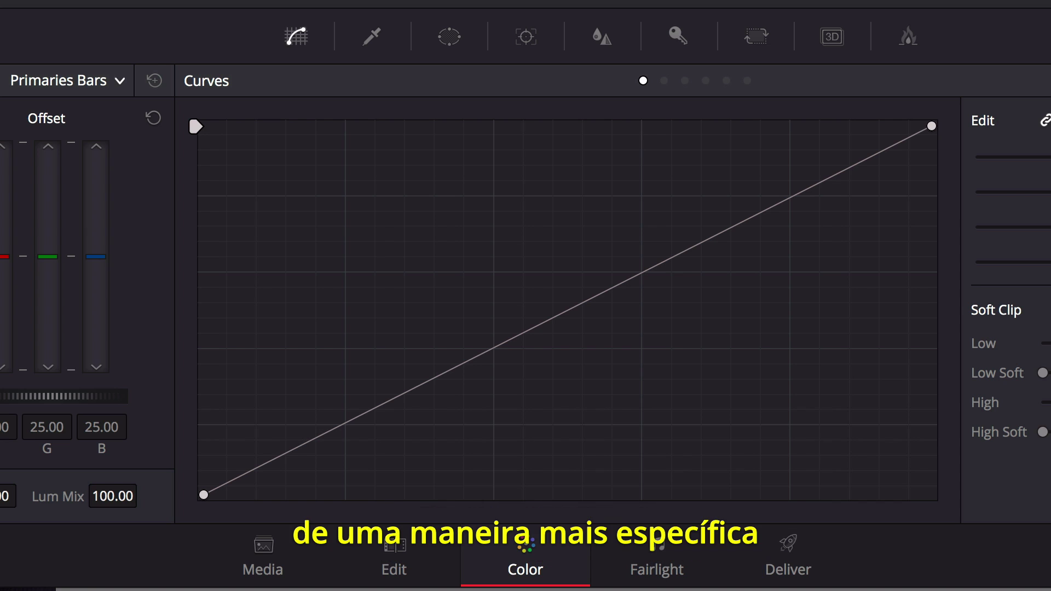
pyautogui.click(665, 81)
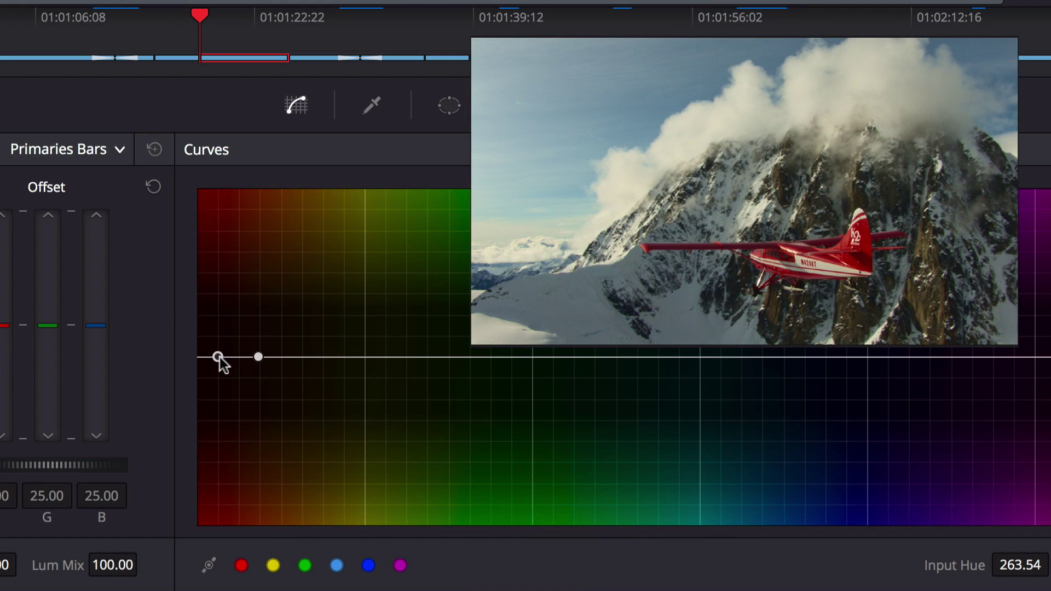
pyautogui.moveTo(218, 356); pyautogui.dragTo(219, 299)
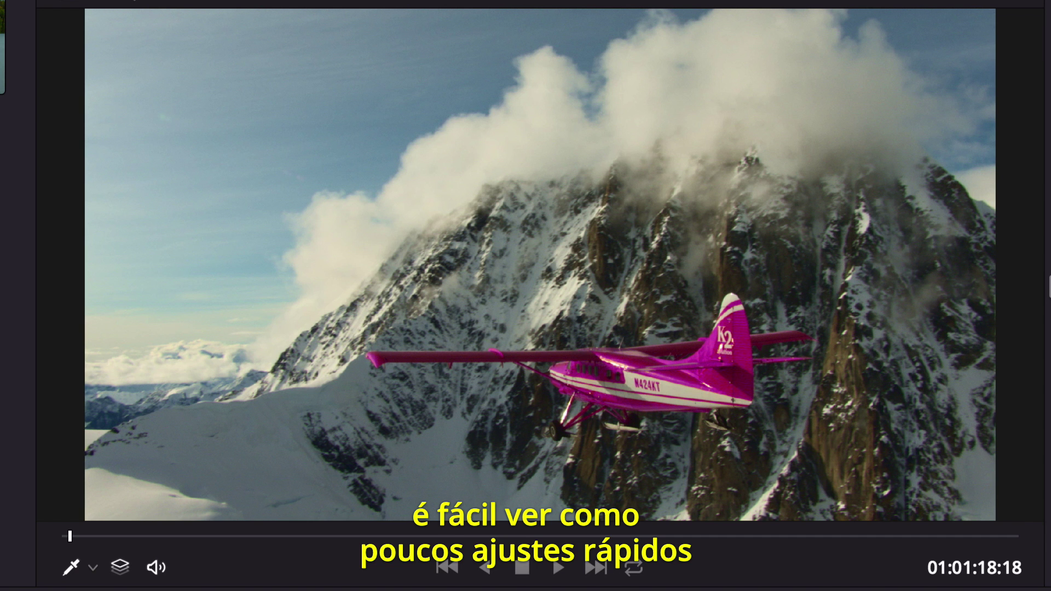
# Bypass the grade with Shift+D to compare with the original, then play and stop.
pyautogui.hotkey('shift', 'd')
pyautogui.hotkey('shift', 'd')
pyautogui.press('space')
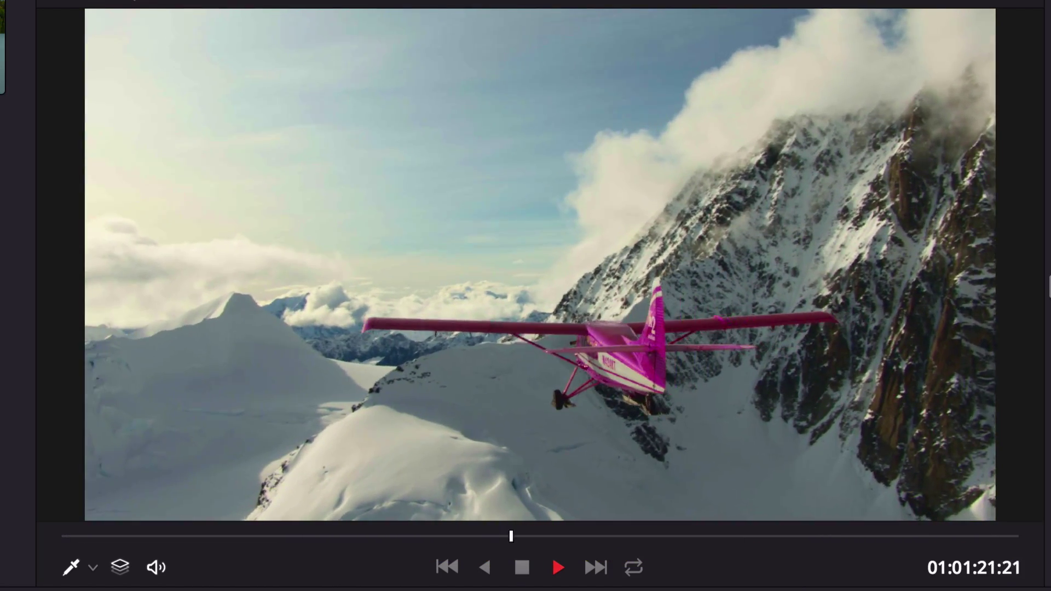
pyautogui.press('space')
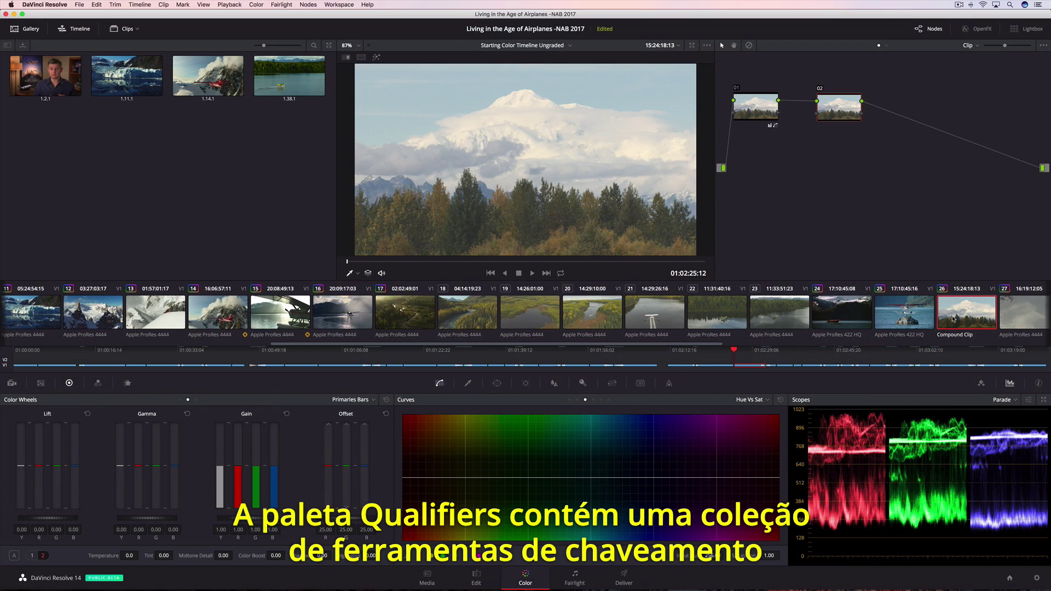
# Set the Qualifier palette to 3D keying mode for the treeline, then stop playback.
pyautogui.click(468, 384)
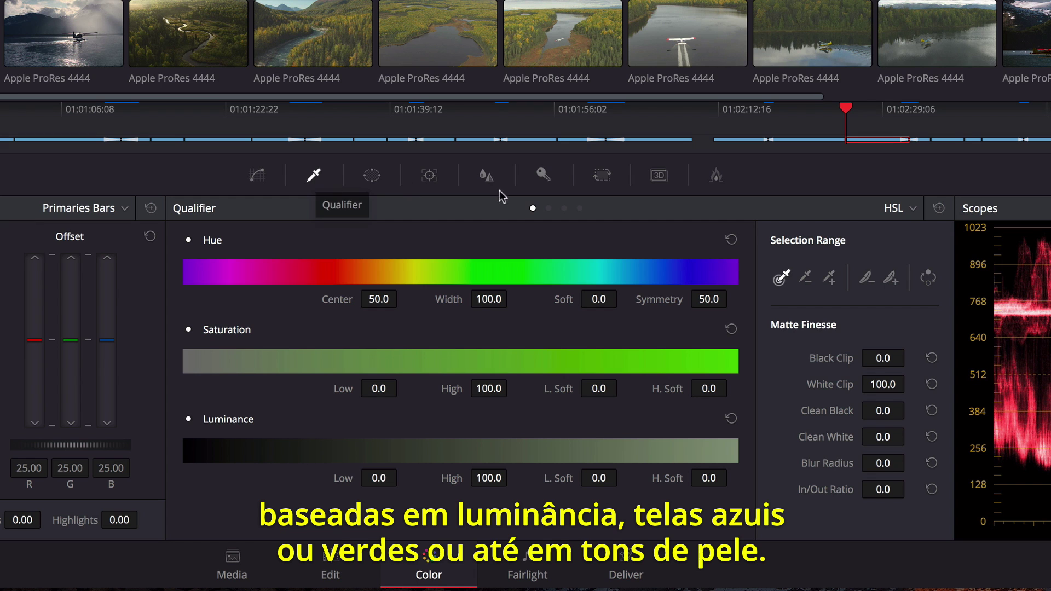
pyautogui.click(902, 210)
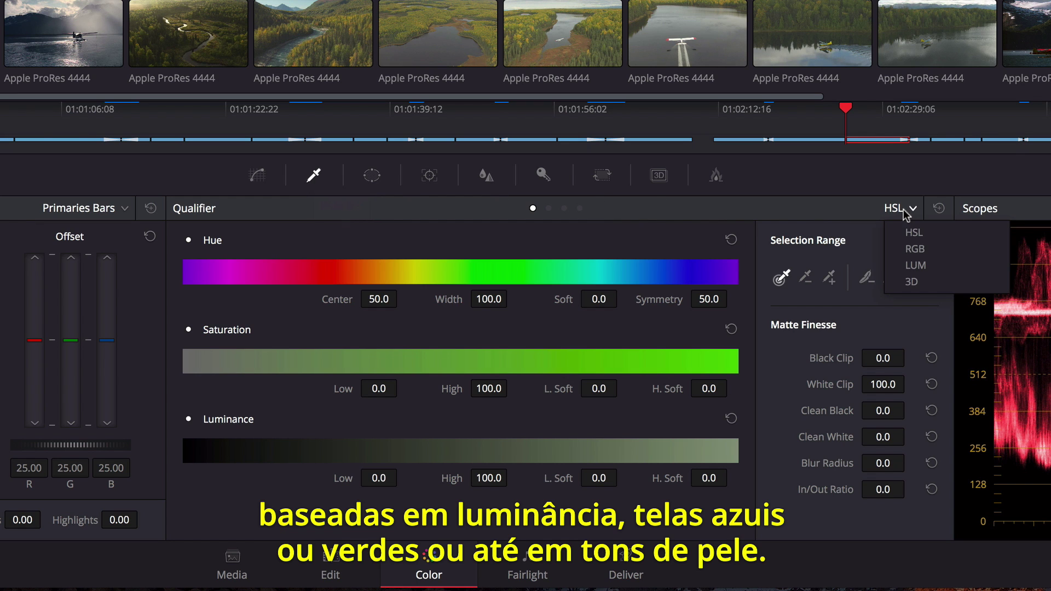
pyautogui.click(912, 283)
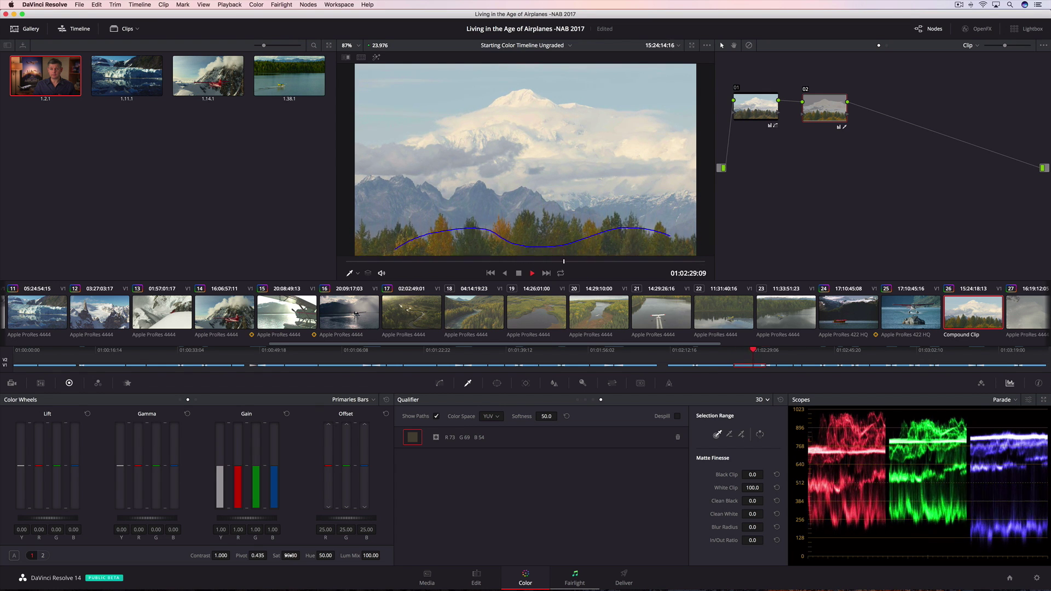
pyautogui.press('space')
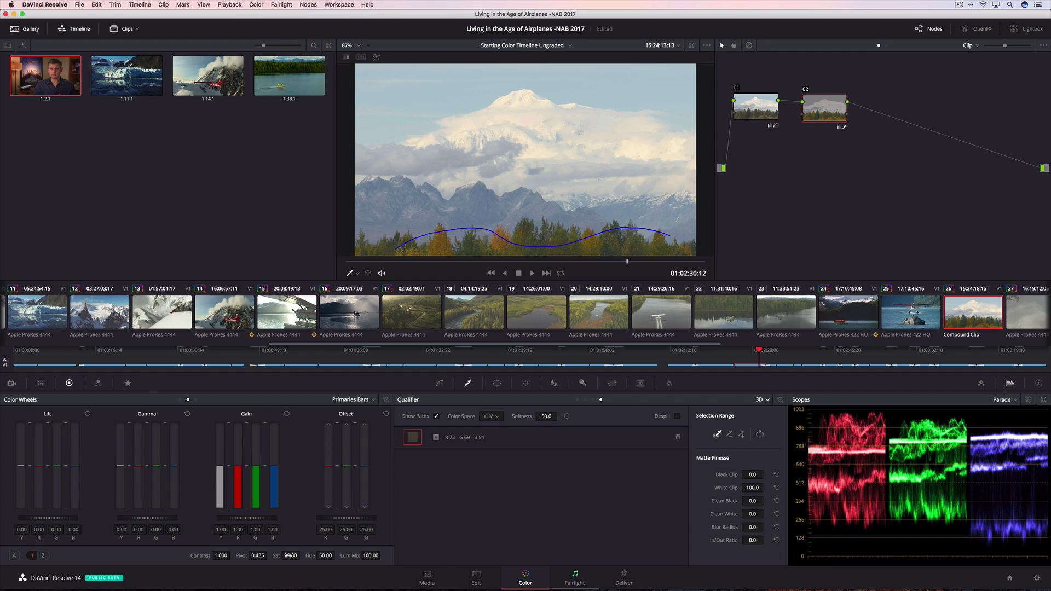
# Load and play floatplane clip 24, then add a Curve power window.
pyautogui.click(840, 323)
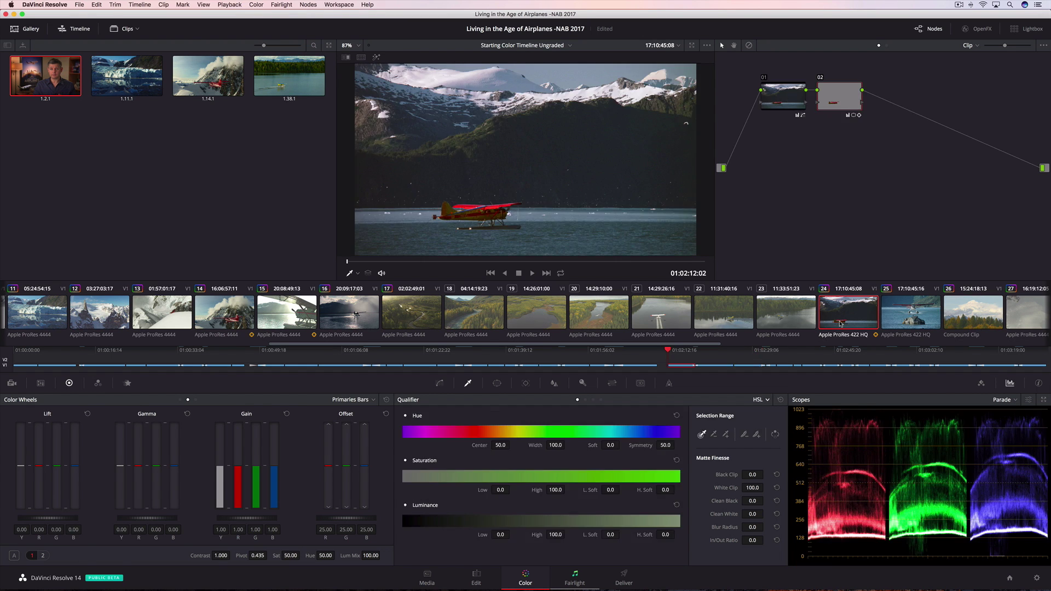
pyautogui.click(532, 272)
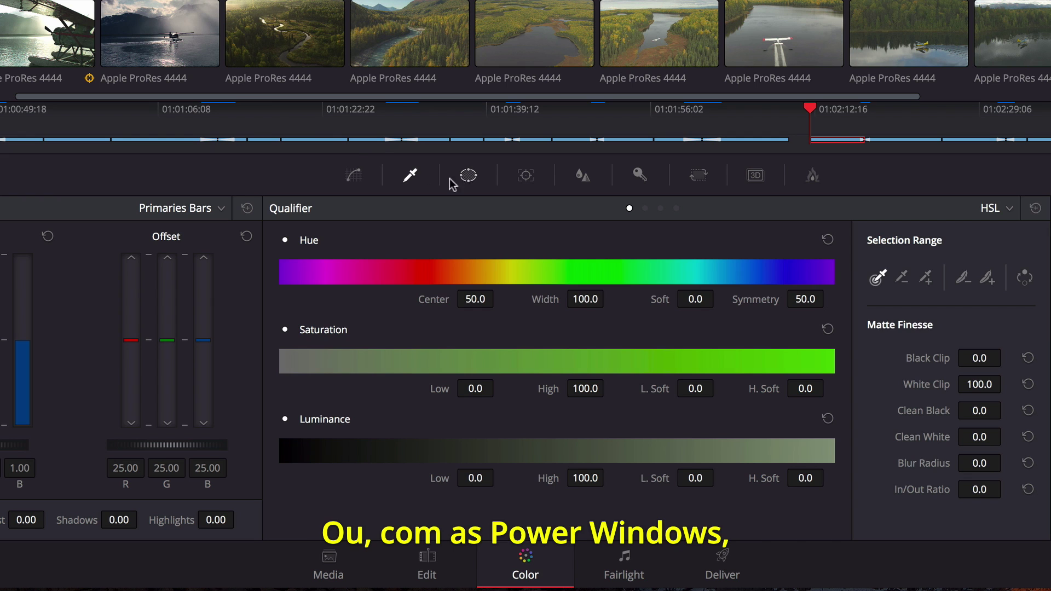
pyautogui.click(468, 175)
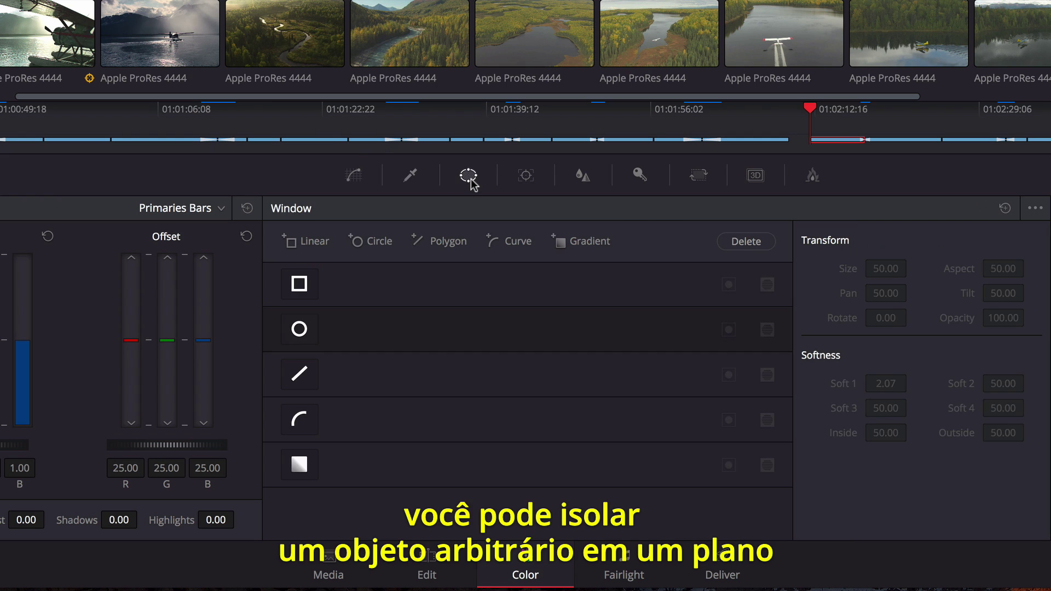
pyautogui.click(303, 426)
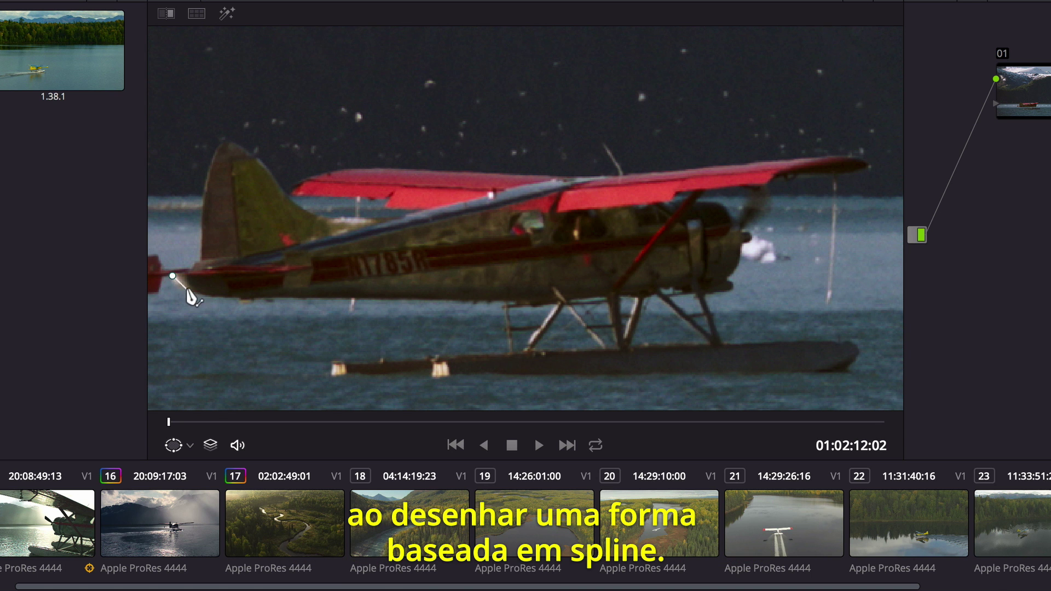
# Trace the curve along the fuselage underside and nose, up to the wing's top edge.
pyautogui.click(188, 291)
pyautogui.click(542, 301)
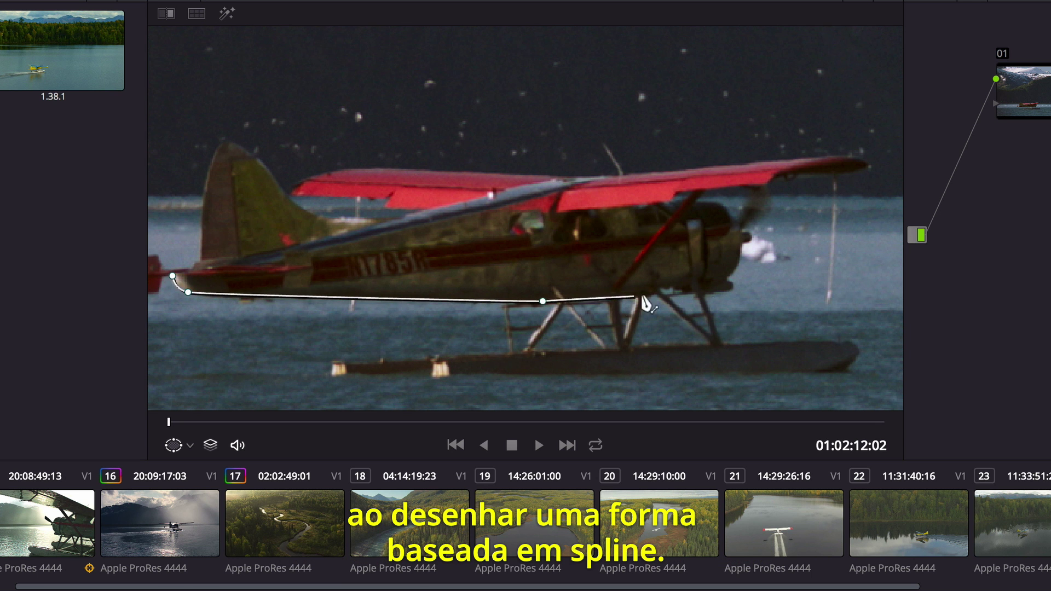
pyautogui.click(728, 282)
pyautogui.moveTo(742, 243); pyautogui.dragTo(742, 224)
pyautogui.click(719, 202)
pyautogui.moveTo(627, 210); pyautogui.dragTo(664, 207)
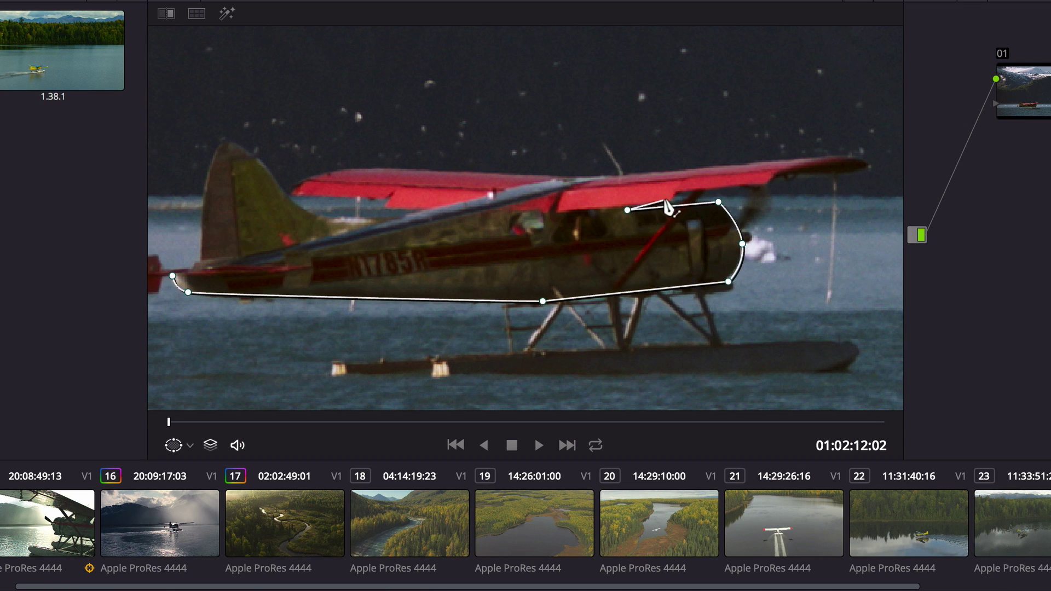
pyautogui.click(764, 184)
pyautogui.click(794, 172)
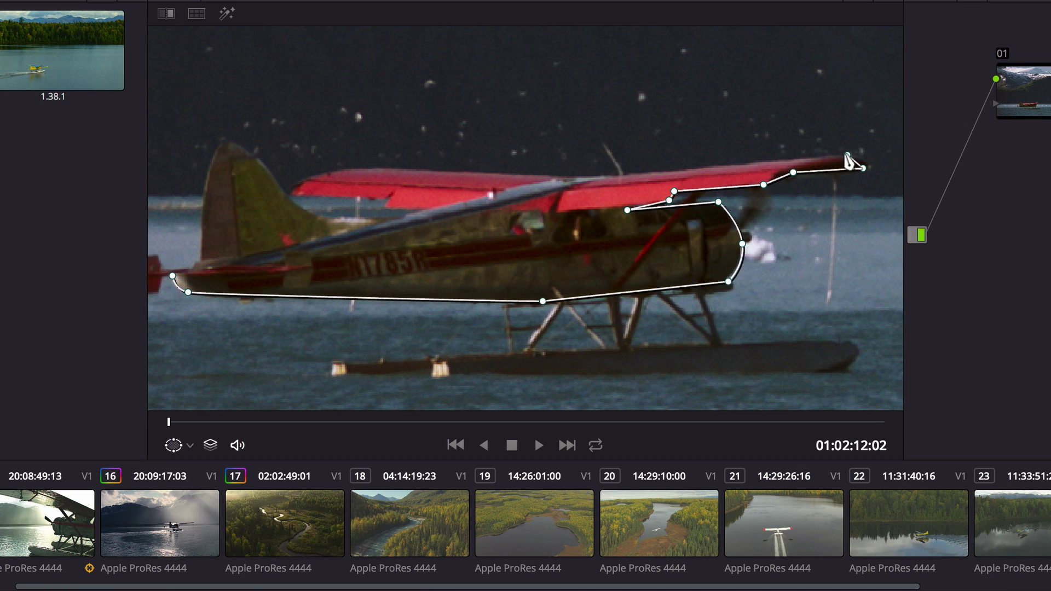
pyautogui.click(847, 155)
# Continue the curve along the wing and around the tail, then close the shape.
pyautogui.click(596, 173)
pyautogui.click(494, 173)
pyautogui.click(355, 165)
pyautogui.click(300, 183)
pyautogui.click(302, 195)
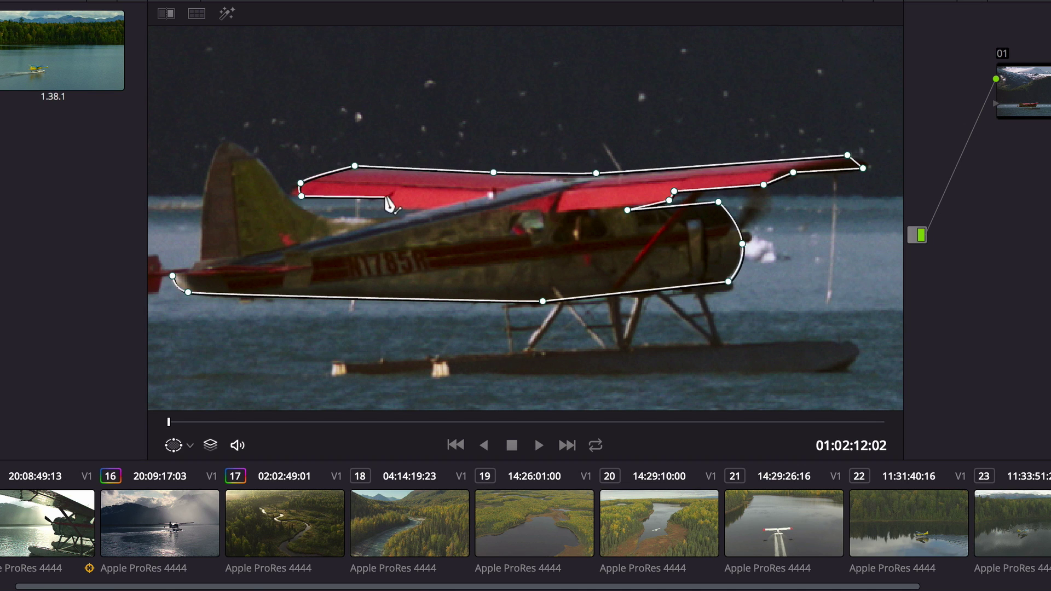
pyautogui.click(382, 205)
pyautogui.click(430, 208)
pyautogui.click(286, 202)
pyautogui.click(238, 146)
pyautogui.click(214, 159)
pyautogui.click(201, 259)
pyautogui.click(172, 275)
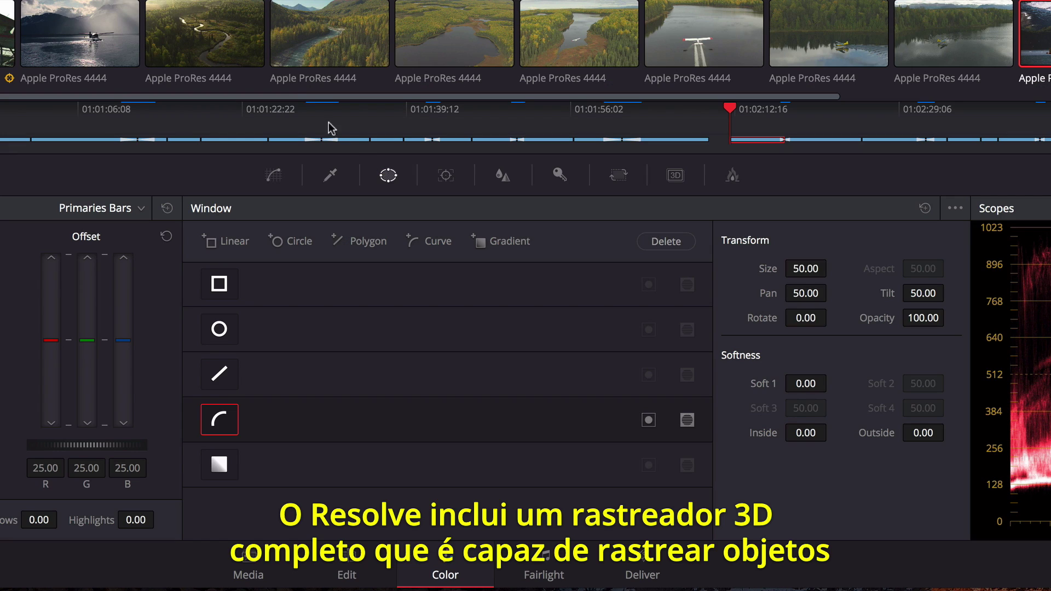
# Track the plane mask forward through the shot and pull the wingtip point inward.
pyautogui.click(447, 176)
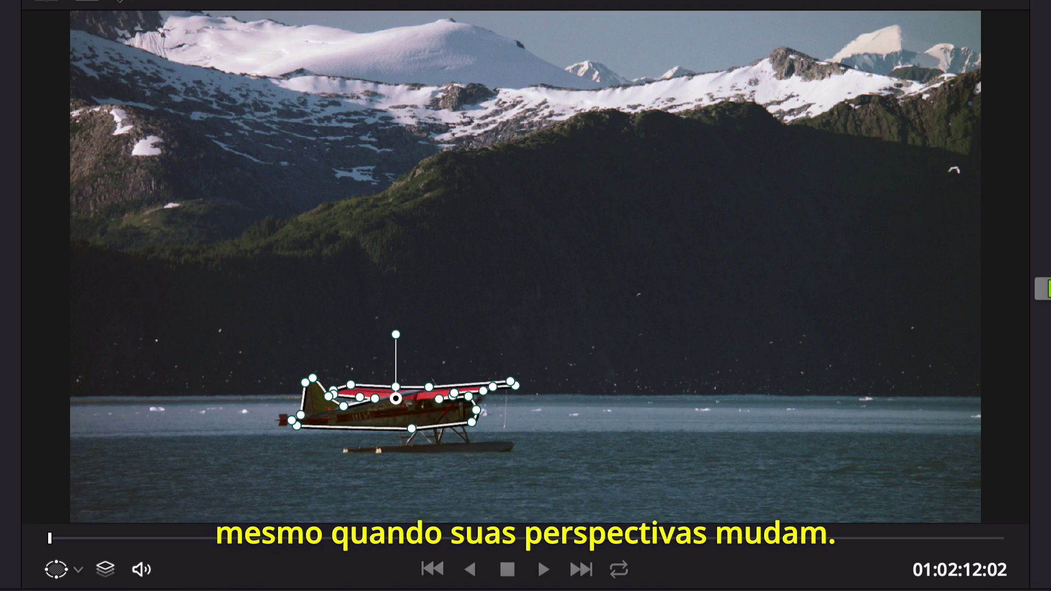
pyautogui.click(281, 241)
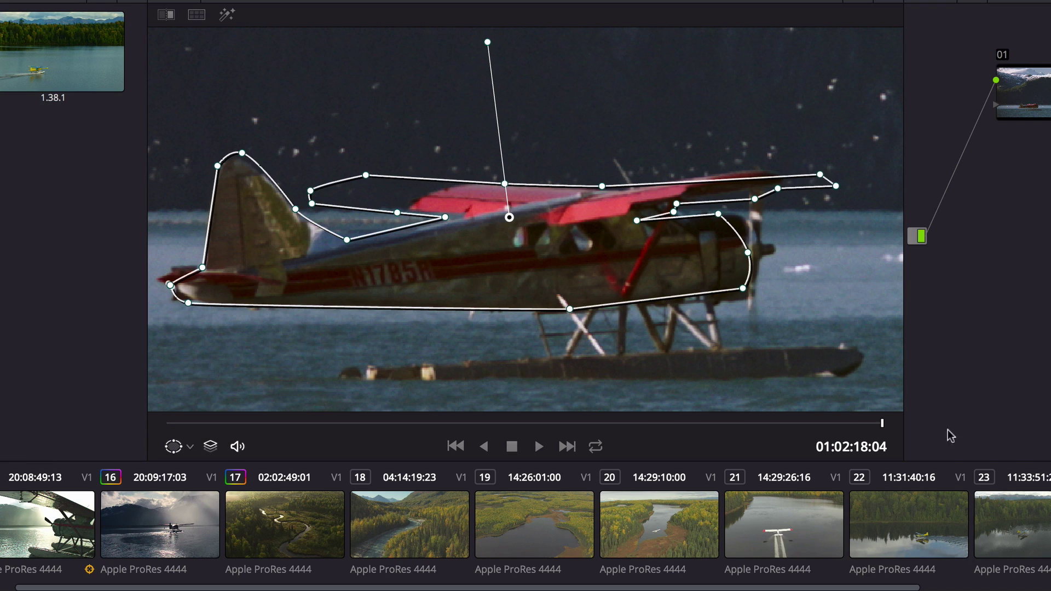
pyautogui.moveTo(822, 175); pyautogui.dragTo(762, 164)
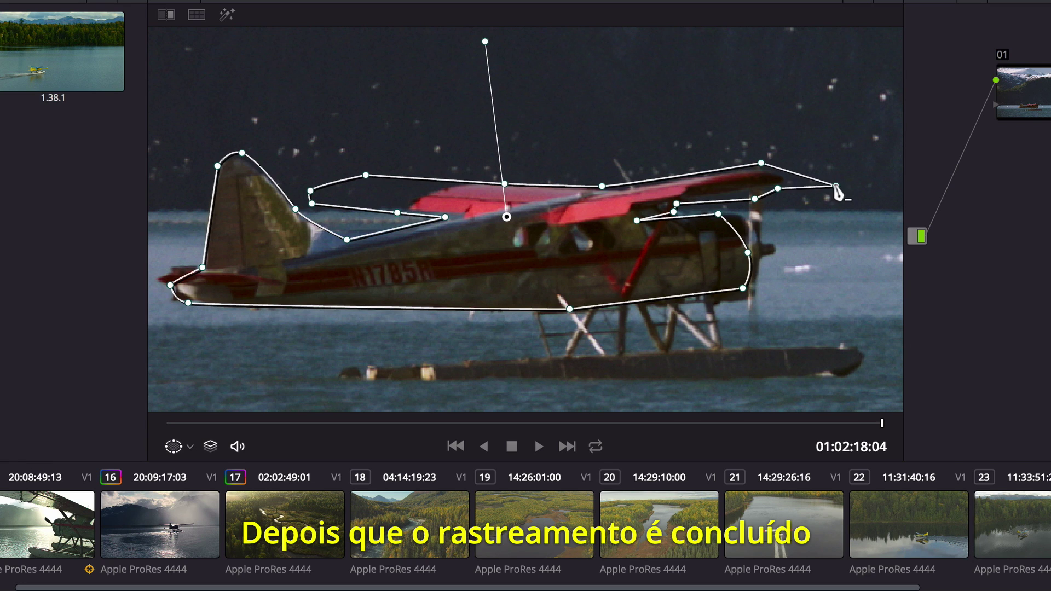
# Add three wing-edge mask points, then shift and shrink four selected wing points.
pyautogui.click(794, 180)
pyautogui.click(731, 191)
pyautogui.click(762, 180)
pyautogui.moveTo(301, 138); pyautogui.dragTo(404, 215)
pyautogui.moveTo(363, 185); pyautogui.dragTo(458, 190)
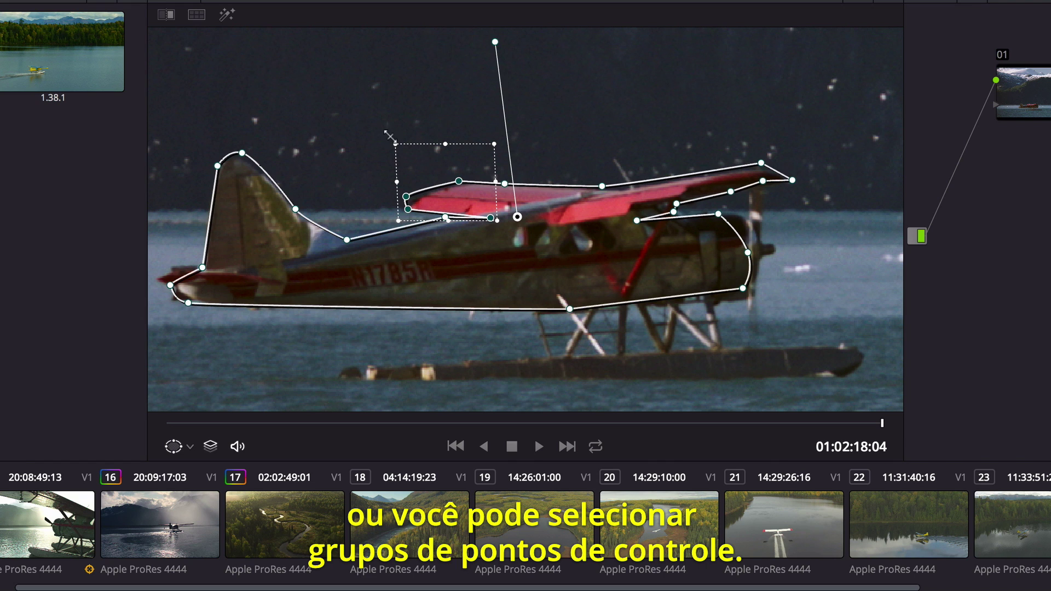
pyautogui.moveTo(379, 132); pyautogui.dragTo(392, 141)
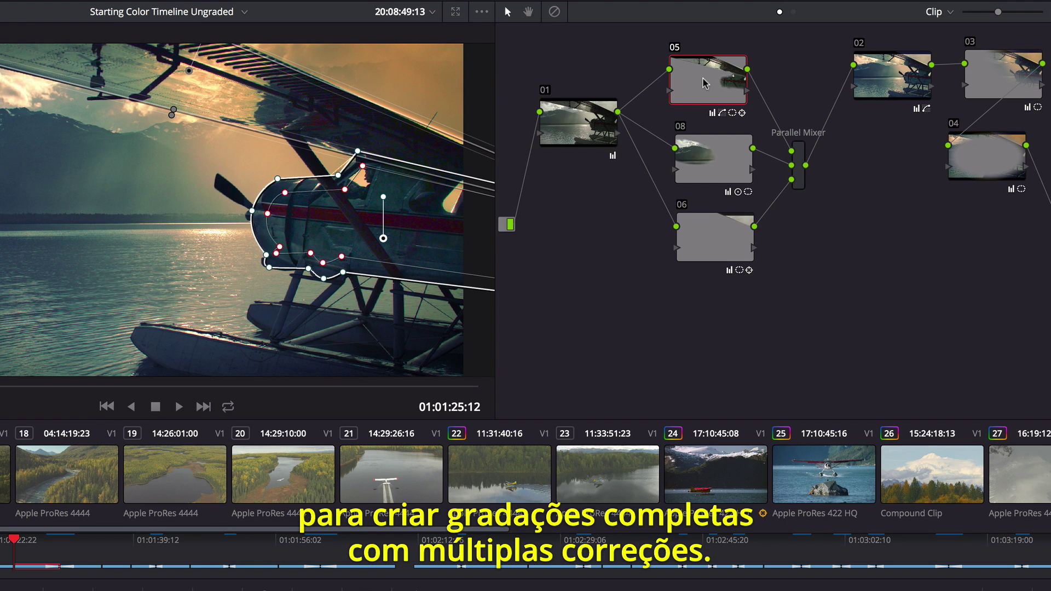
# Insert node 03 after the Parallel Mixer, then marquee-select nodes 05, 08 and 06.
pyautogui.click(705, 151)
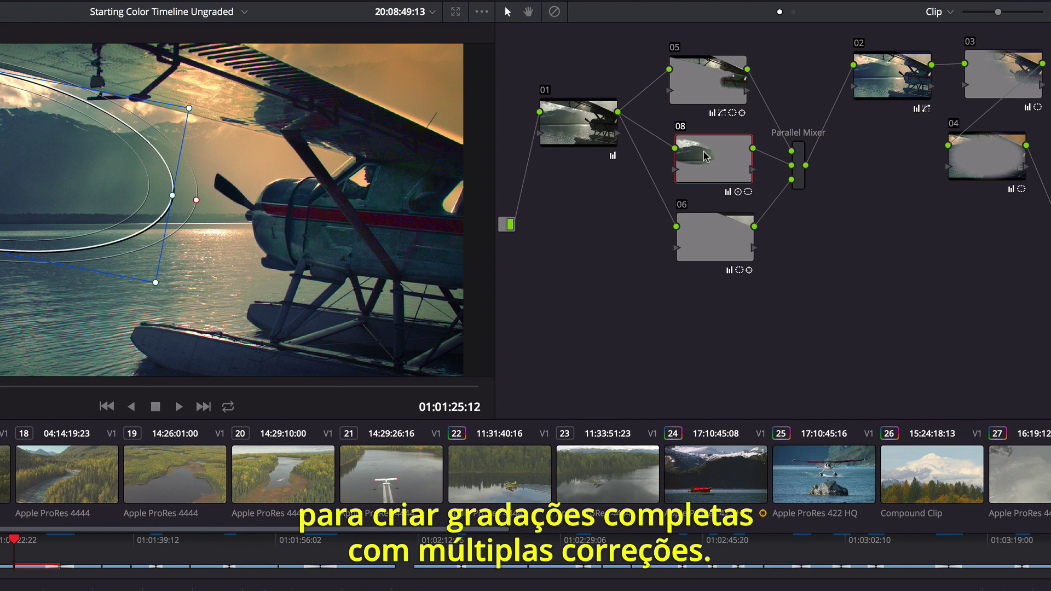
pyautogui.click(707, 231)
pyautogui.click(900, 81)
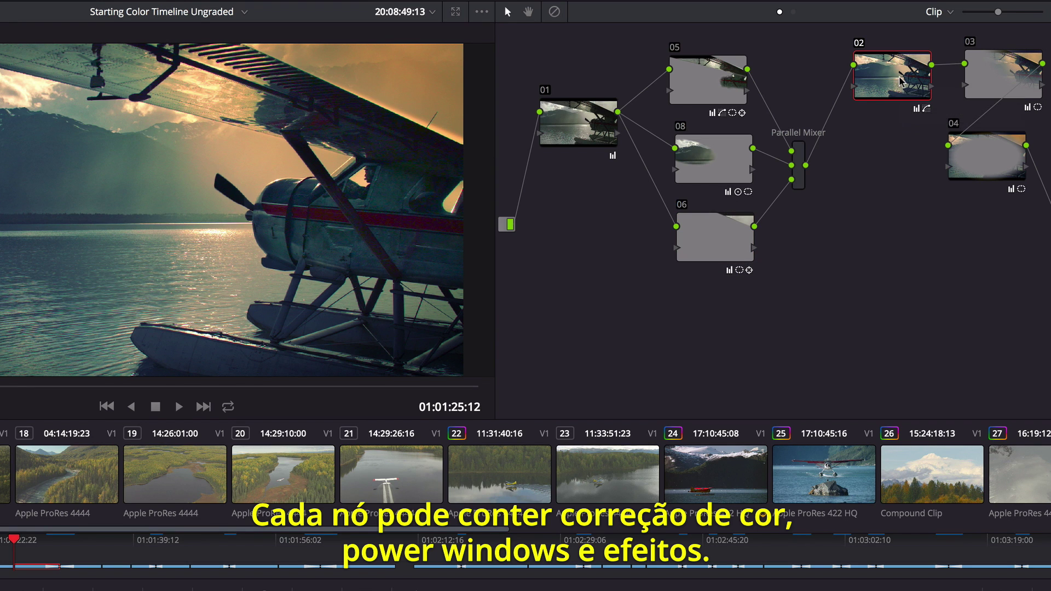
pyautogui.click(989, 81)
pyautogui.moveTo(988, 81); pyautogui.dragTo(818, 118)
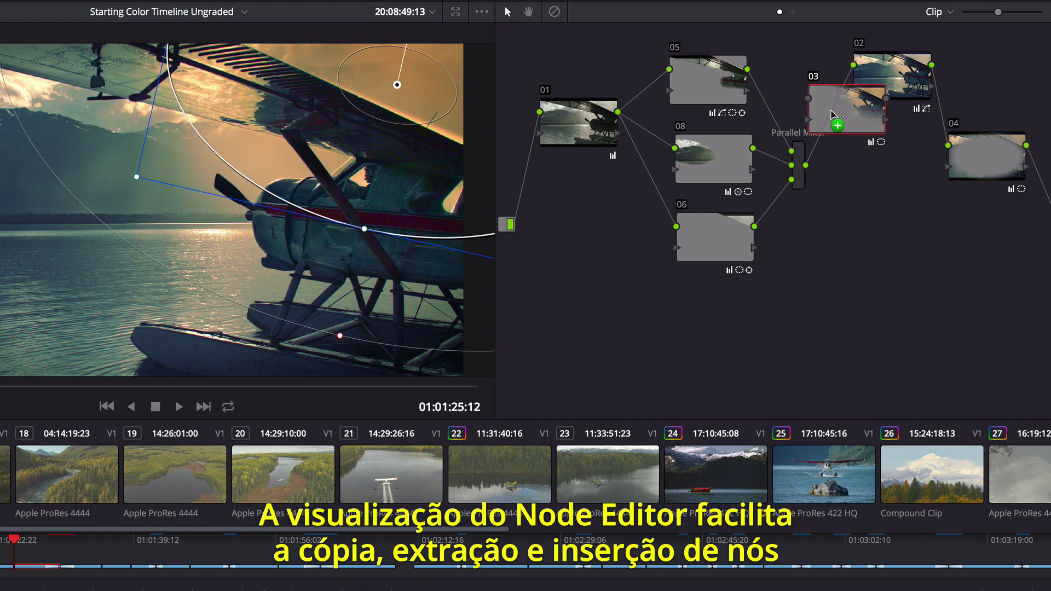
pyautogui.moveTo(895, 85); pyautogui.dragTo(967, 75)
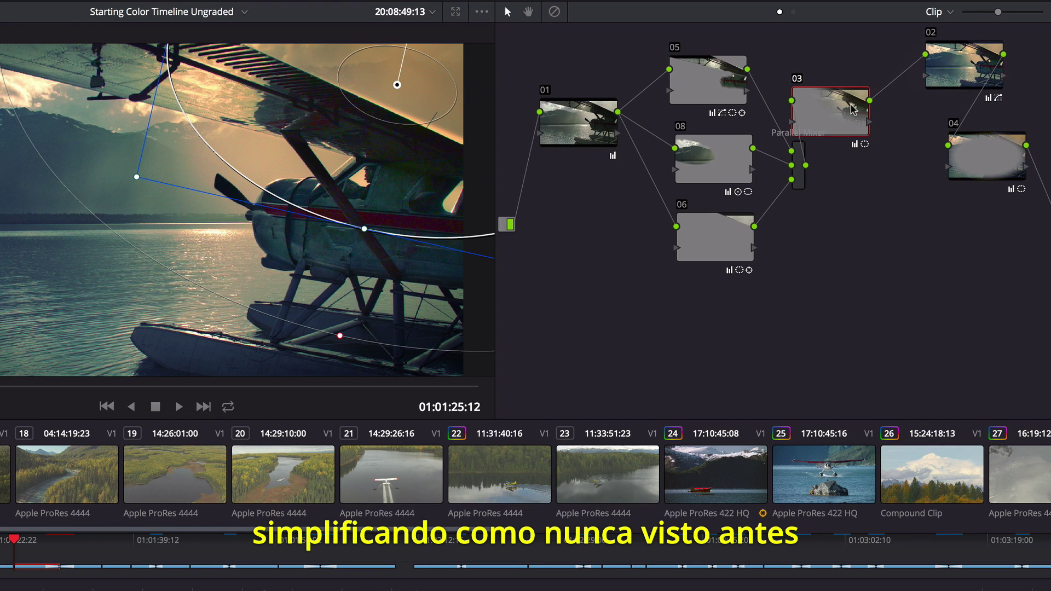
pyautogui.moveTo(854, 107); pyautogui.dragTo(883, 80)
pyautogui.moveTo(638, 39); pyautogui.dragTo(794, 275)
pyautogui.rightClick(722, 162)
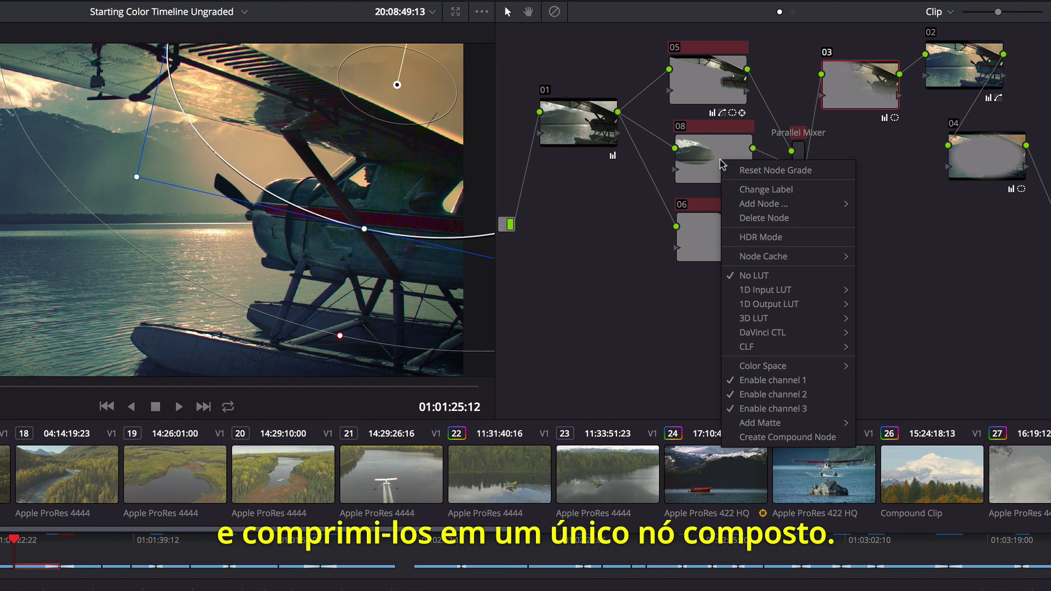
pyautogui.click(772, 437)
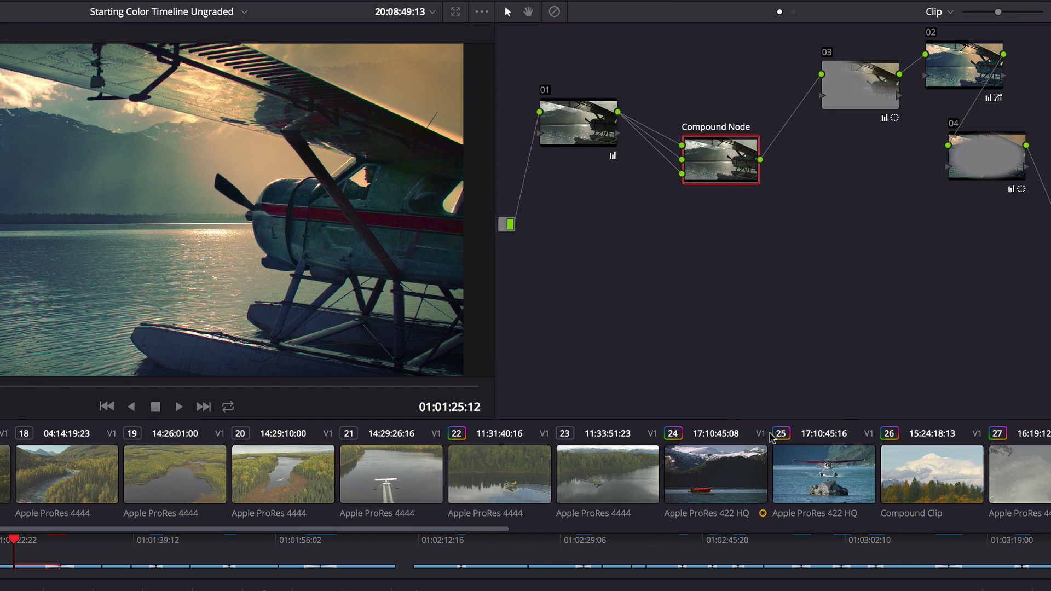
pyautogui.moveTo(728, 171); pyautogui.dragTo(722, 135)
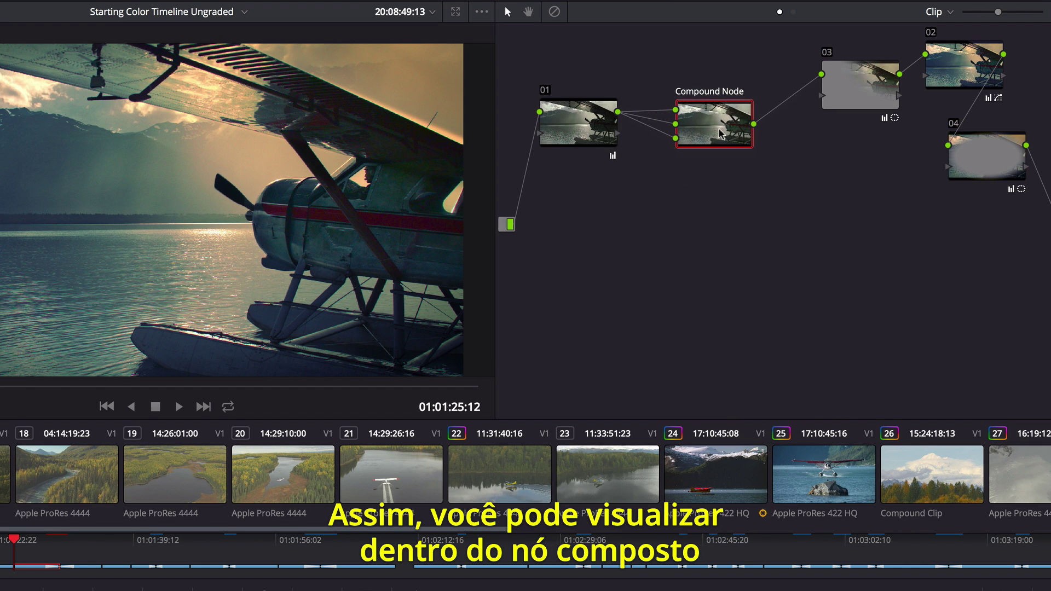
pyautogui.rightClick(713, 130)
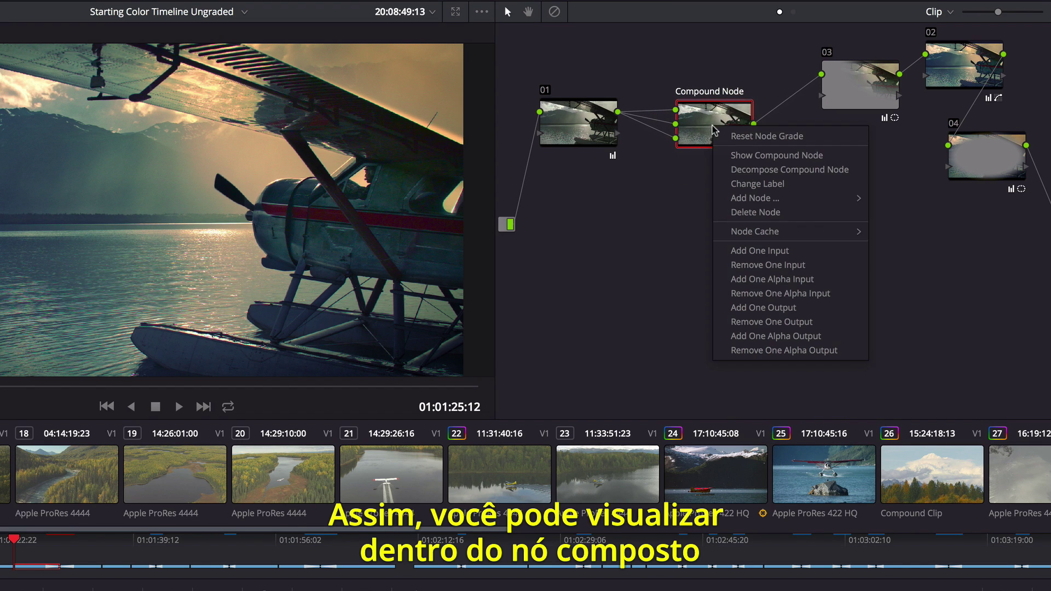
pyautogui.click(781, 174)
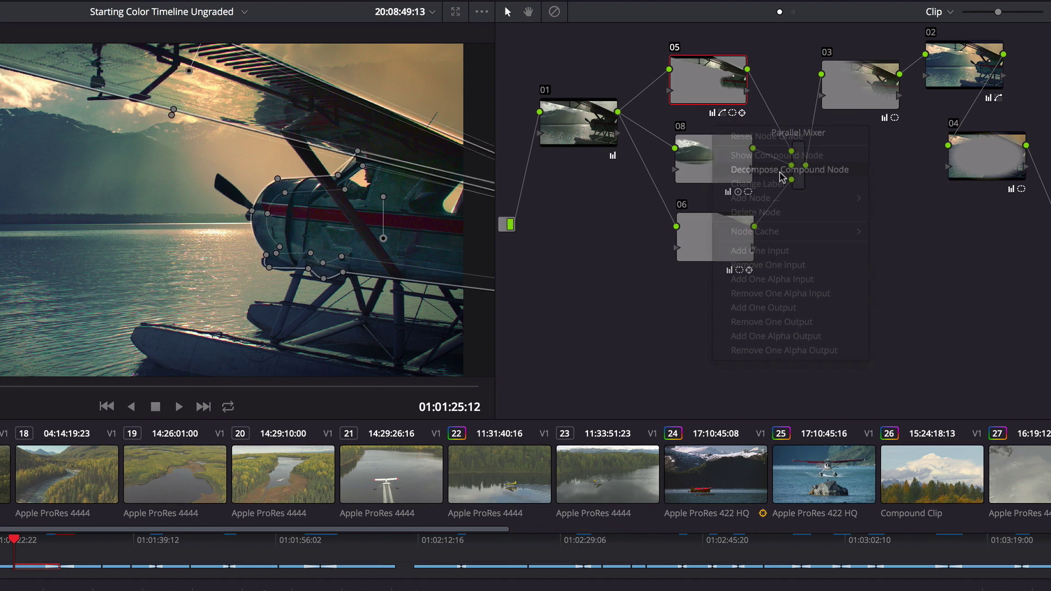
# Move nodes 03, 02 and 04 down and enable HDR Mode on node 01.
pyautogui.moveTo(857, 46); pyautogui.dragTo(1006, 233)
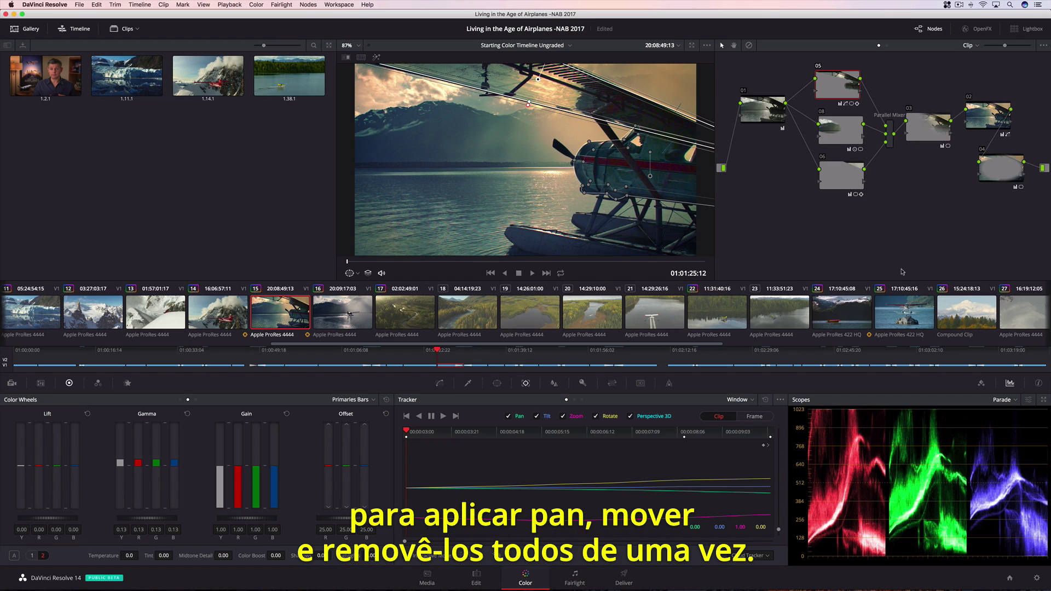
pyautogui.moveTo(714, 344); pyautogui.dragTo(967, 344)
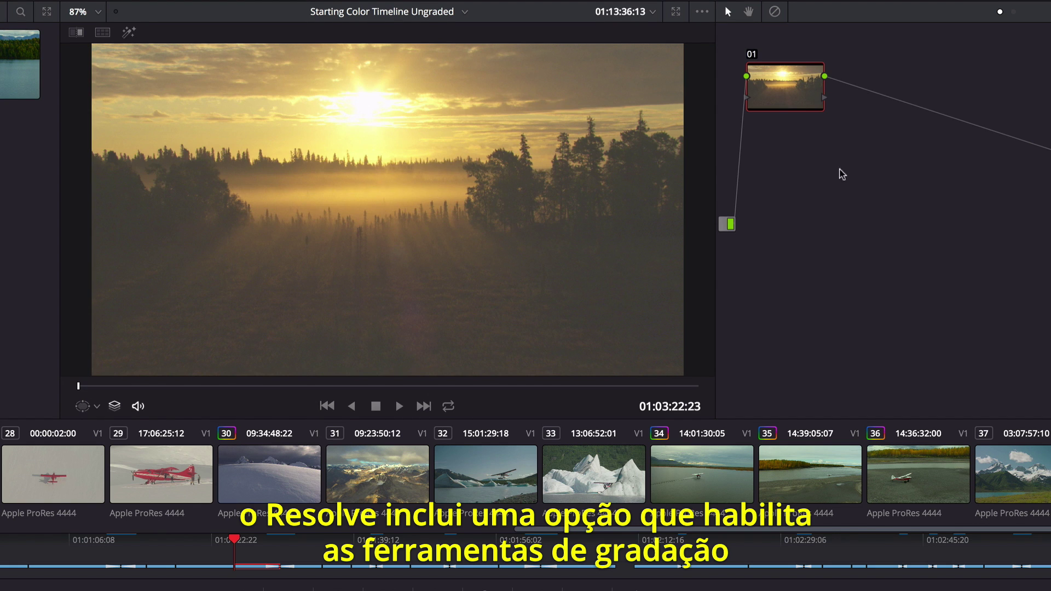
pyautogui.rightClick(787, 92)
pyautogui.click(828, 169)
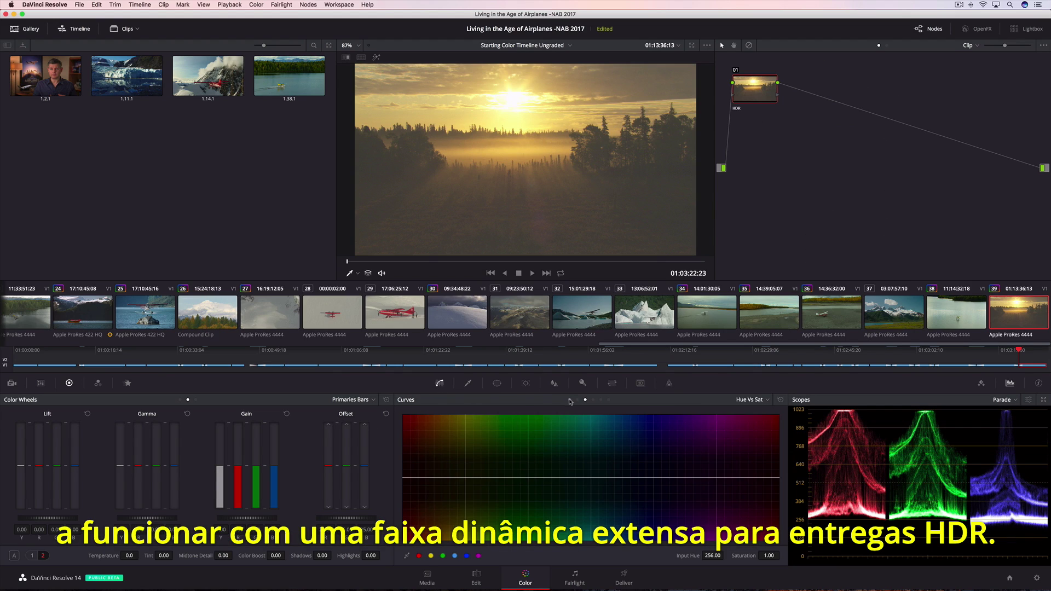
# Draw an S-curve in Custom Curves, lower Lift, adjust highlights, and play the sunrise clip.
pyautogui.click(569, 400)
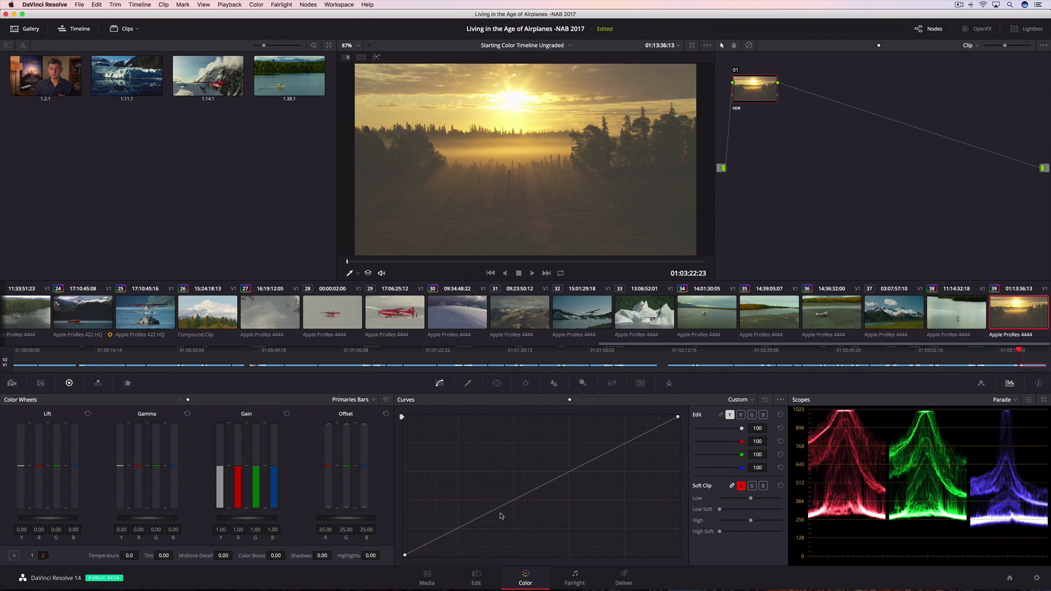
pyautogui.moveTo(500, 509); pyautogui.dragTo(497, 529)
pyautogui.moveTo(613, 449); pyautogui.dragTo(613, 424)
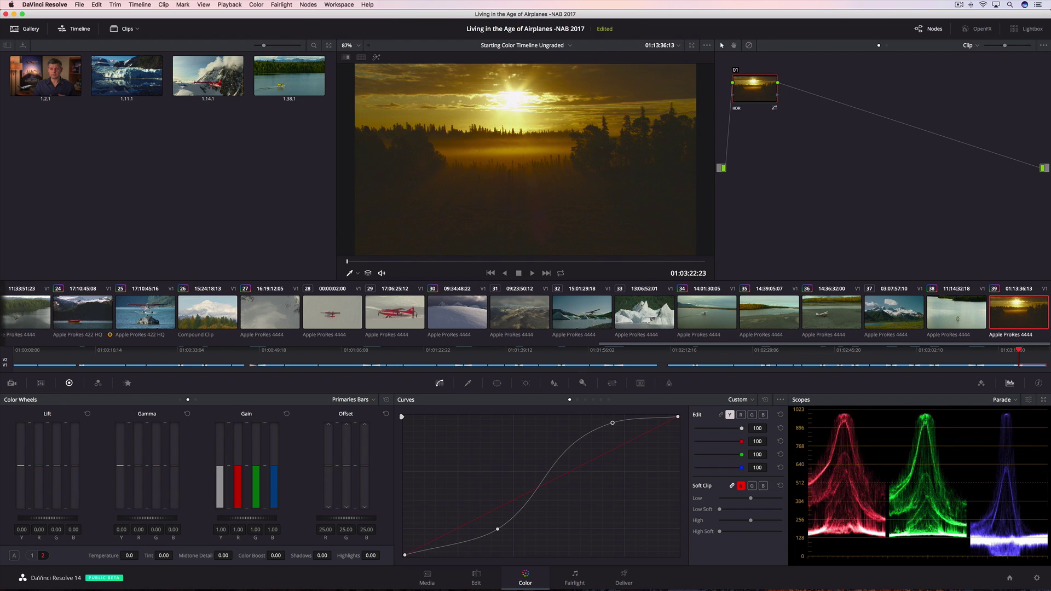
pyautogui.moveTo(59, 519); pyautogui.dragTo(54, 519)
pyautogui.moveTo(229, 517); pyautogui.dragTo(234, 517)
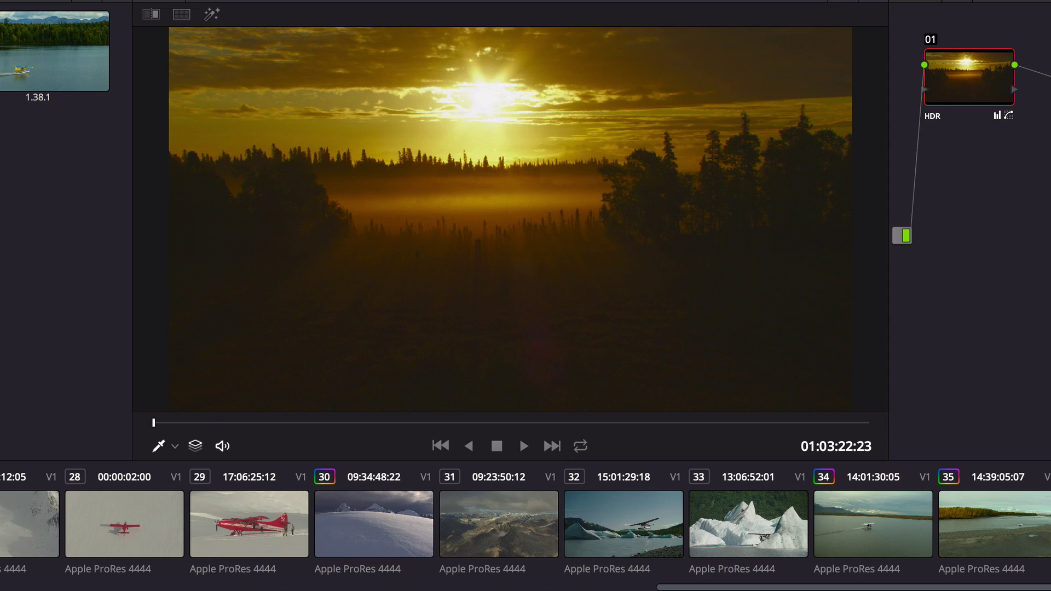
pyautogui.press('space')
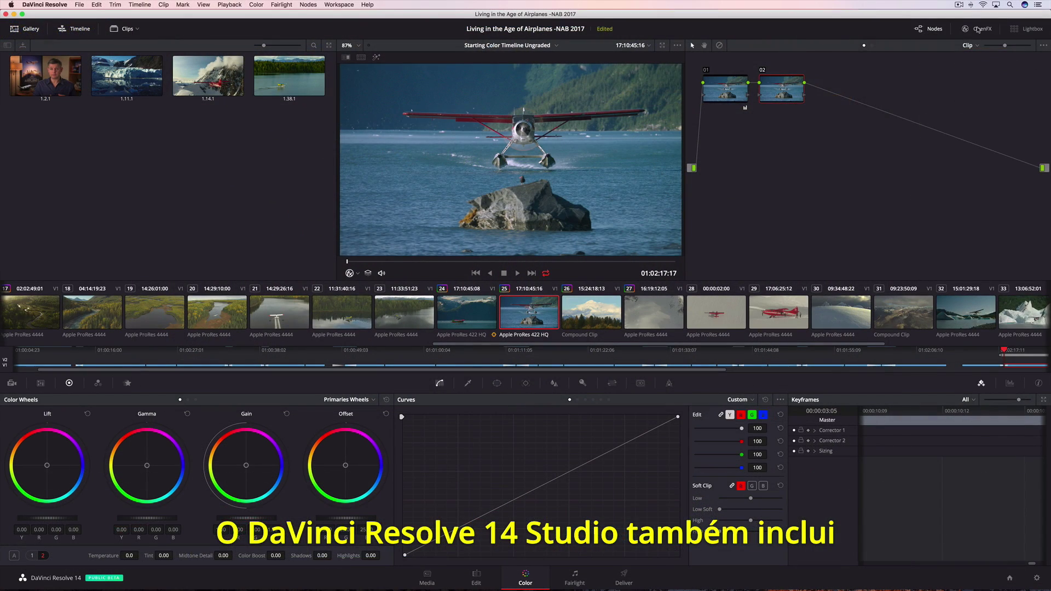
# Apply Tilt-Shift Blur to node 02 with Blur Strength about 5 and focus raised onto the plane.
pyautogui.moveTo(924, 261); pyautogui.dragTo(850, 166)
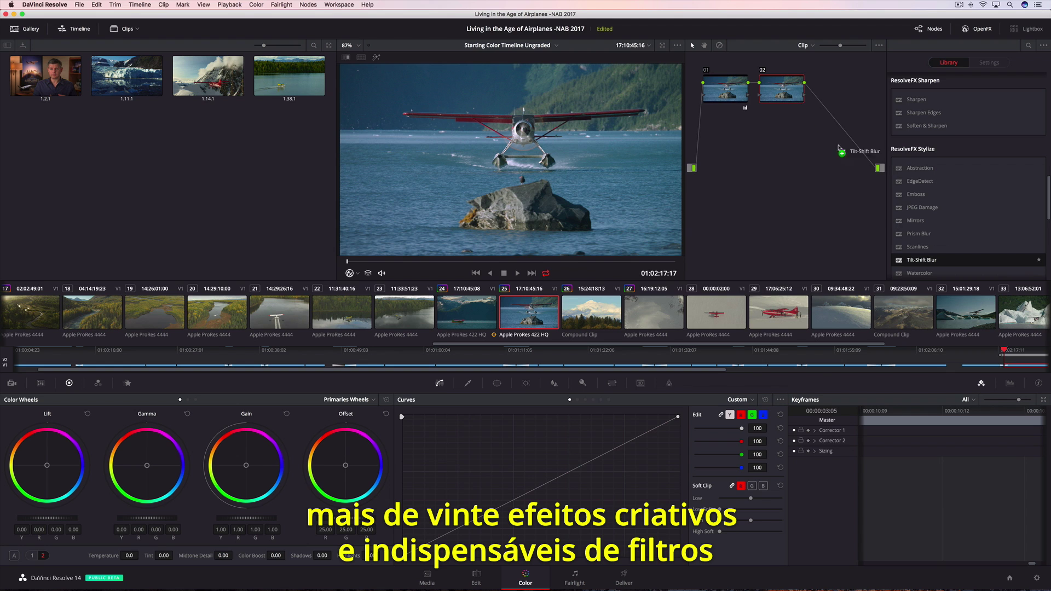
pyautogui.moveTo(780, 86); pyautogui.dragTo(781, 88)
pyautogui.moveTo(980, 121); pyautogui.dragTo(985, 121)
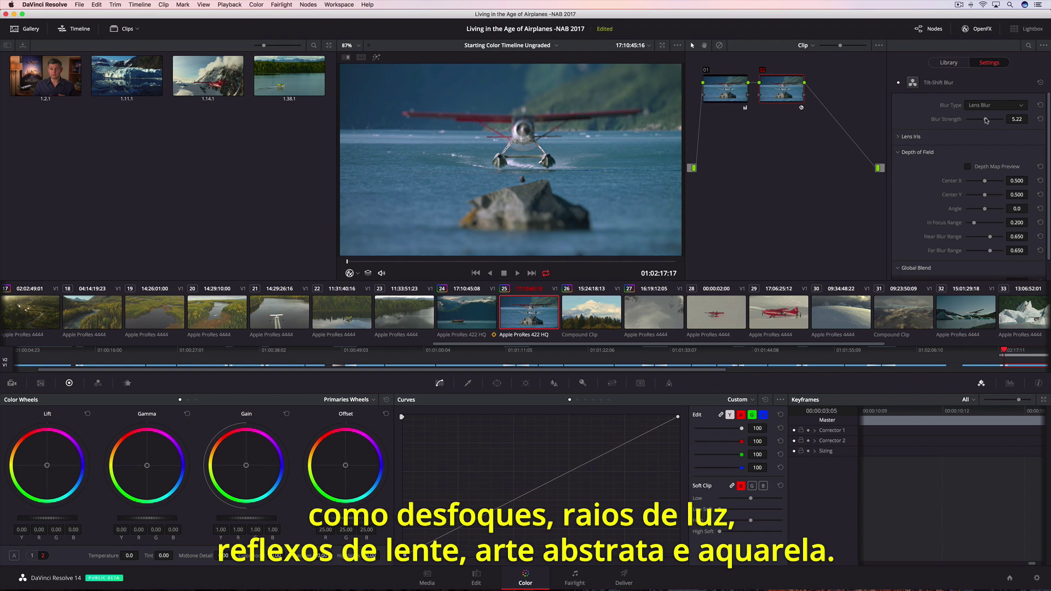
pyautogui.moveTo(986, 196); pyautogui.dragTo(991, 196)
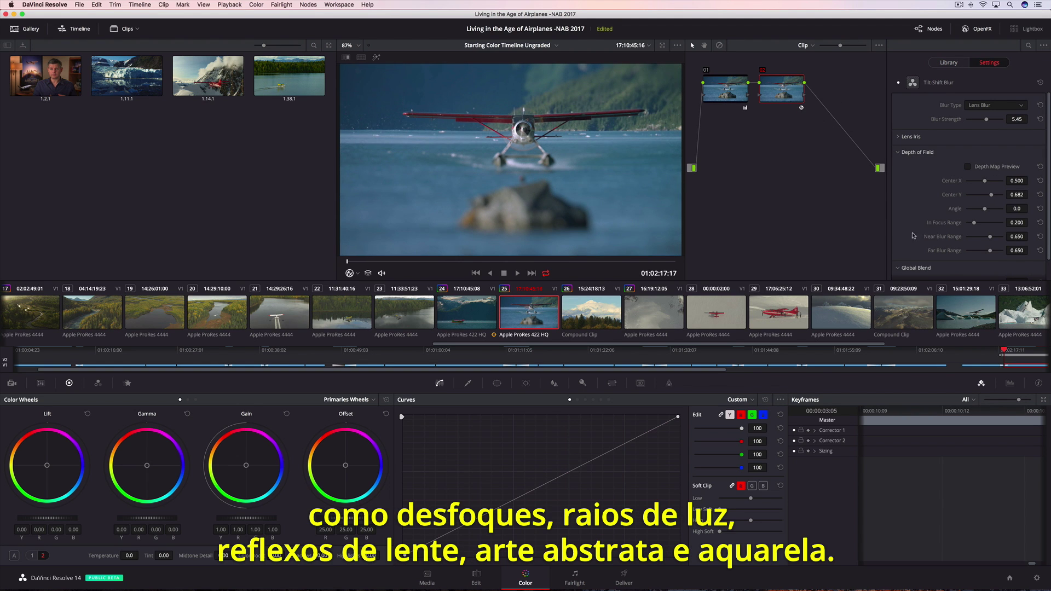
# Stop playback and switch to clip 02, the interview shot.
pyautogui.click(504, 273)
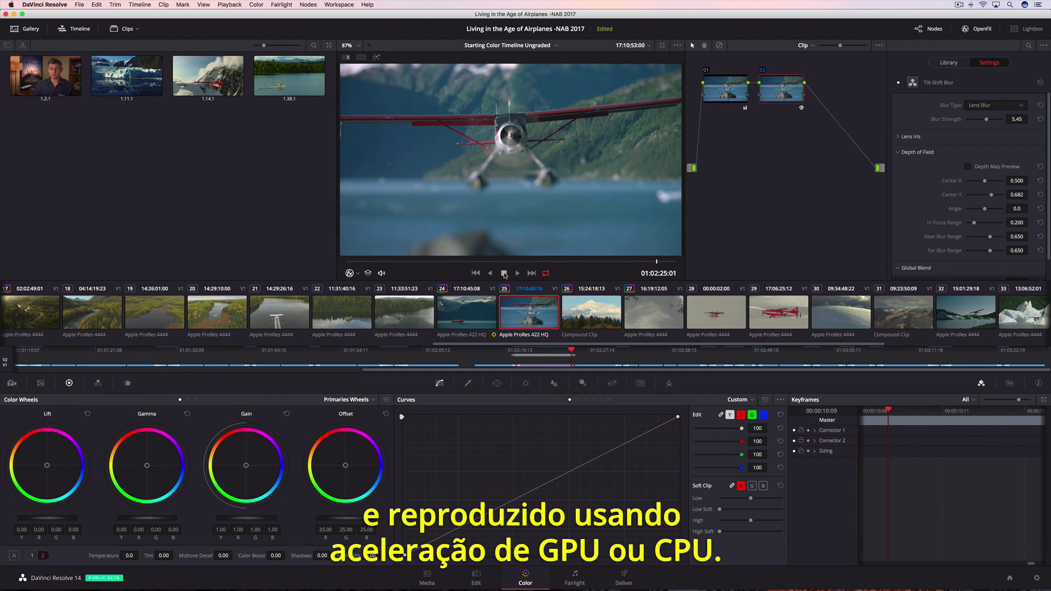
pyautogui.moveTo(524, 345); pyautogui.dragTo(92, 345)
pyautogui.click(89, 319)
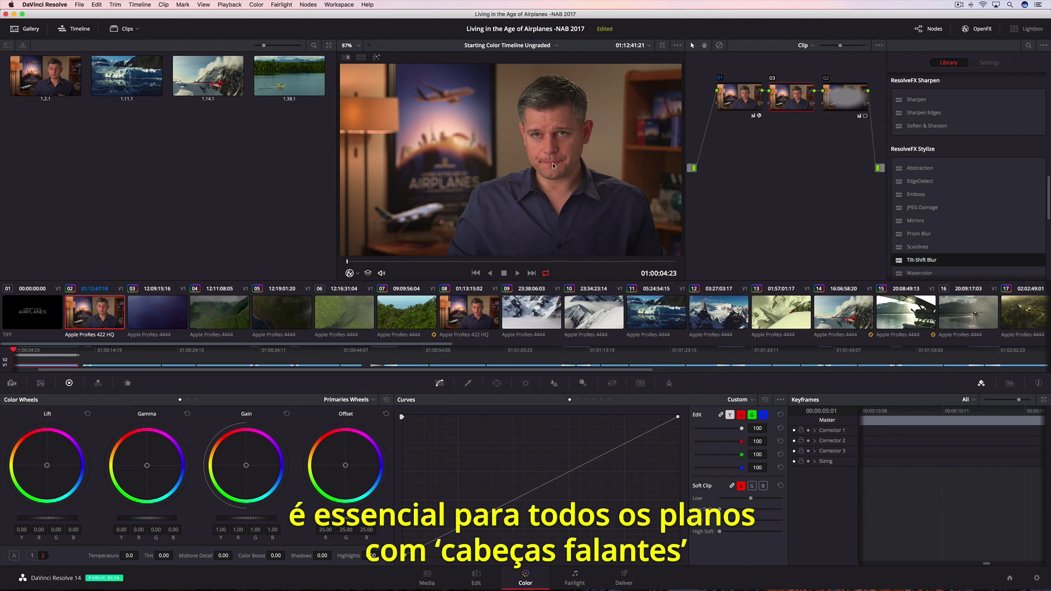
# Zoom the viewer onto the presenter's face and scrub back to check the tracked face mesh.
pyautogui.scroll(5, 571, 135)
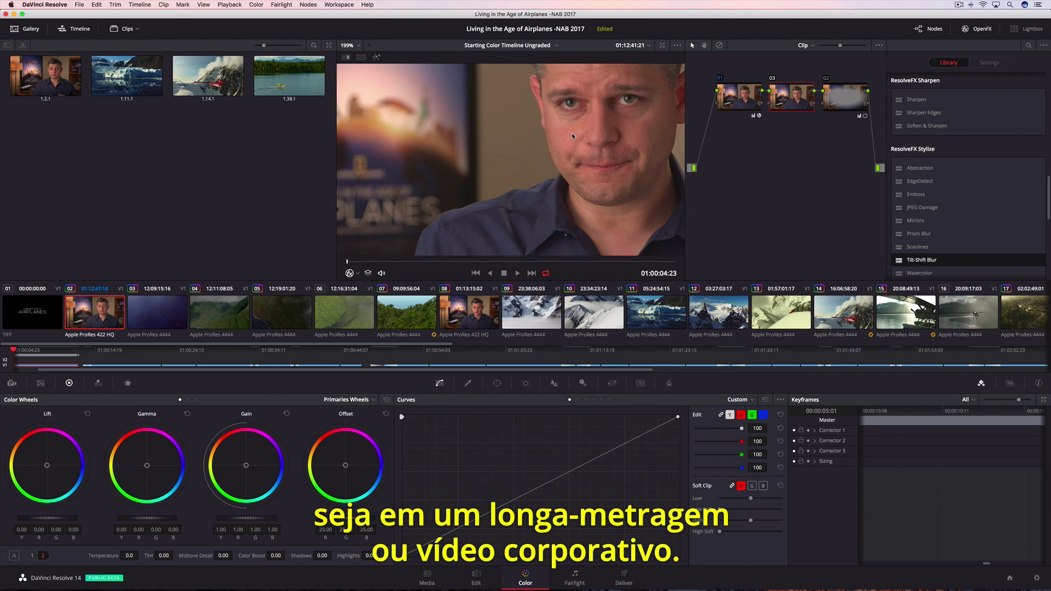
pyautogui.moveTo(573, 132); pyautogui.dragTo(502, 178)
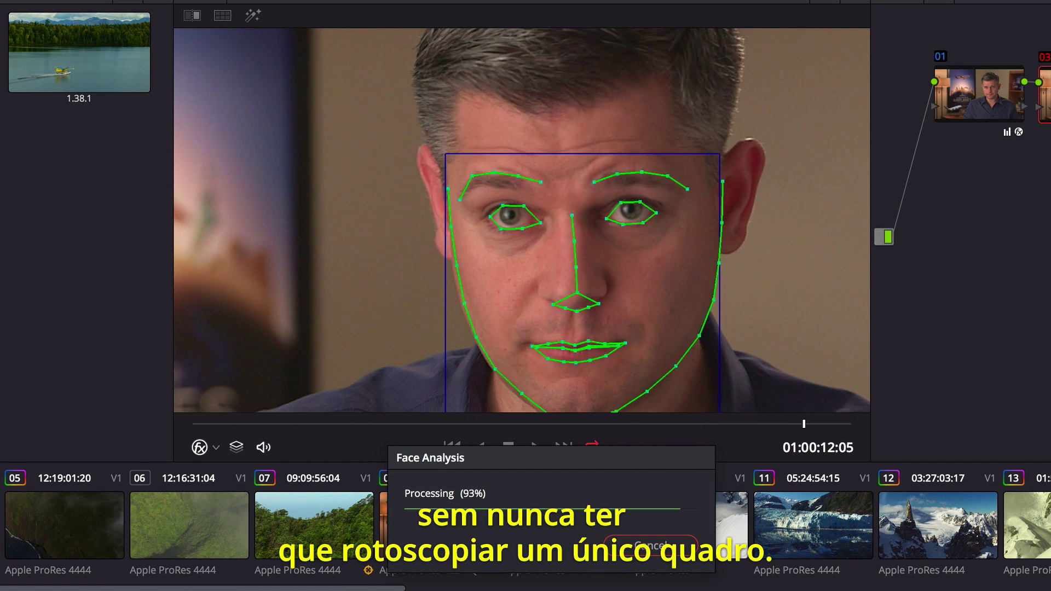
pyautogui.moveTo(849, 425); pyautogui.dragTo(482, 425)
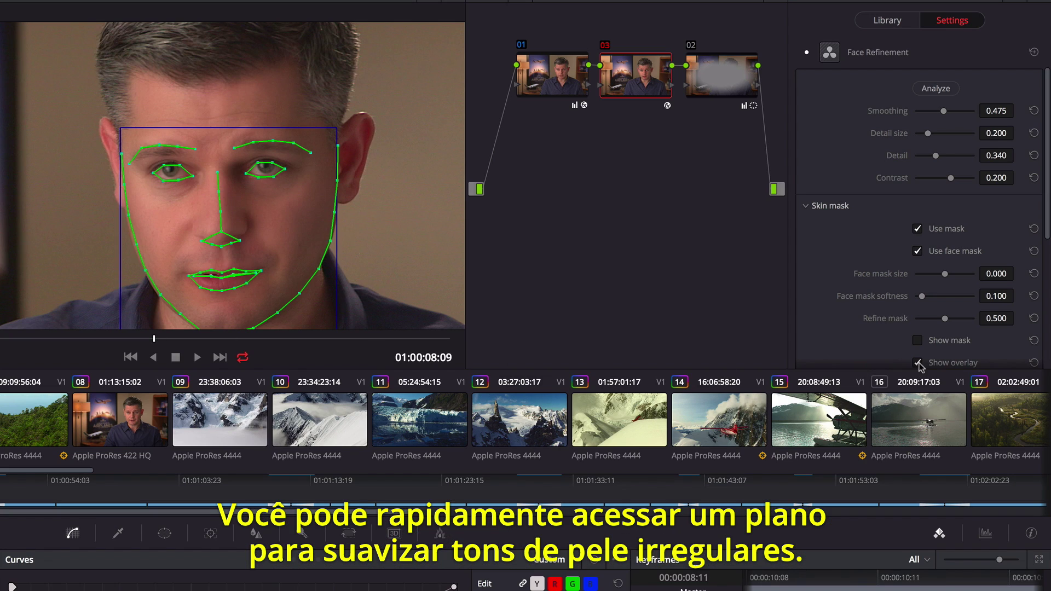
# Hide the face mesh, set skin smoothing 0.500, eye sharpening 0.790, and reduce Eye Light.
pyautogui.click(918, 362)
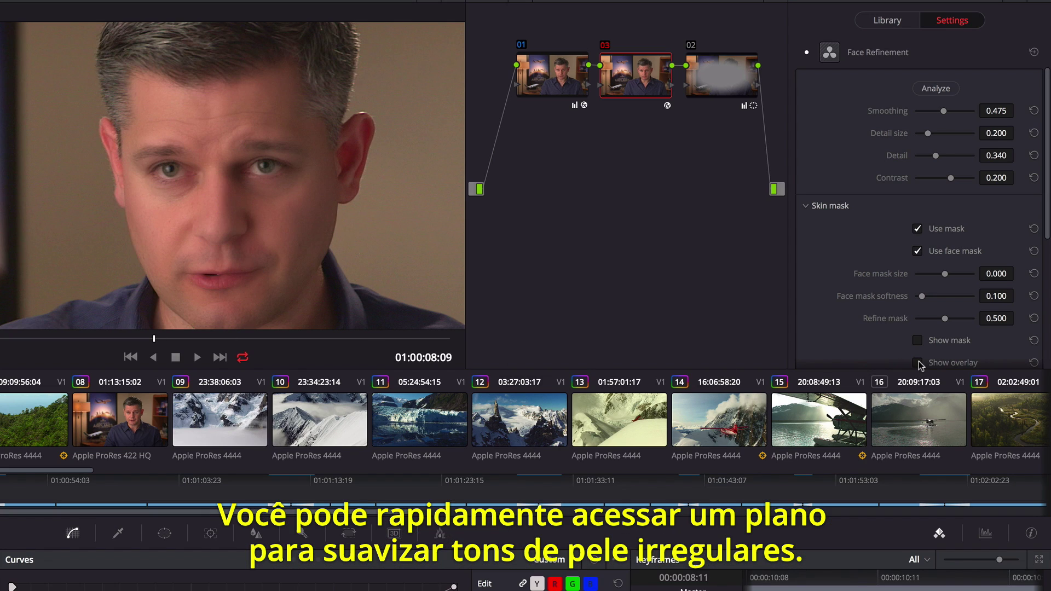
pyautogui.moveTo(943, 111)
pyautogui.mouseDown()
pyautogui.moveTo(916, 114)
pyautogui.moveTo(925, 113)
pyautogui.mouseUp()
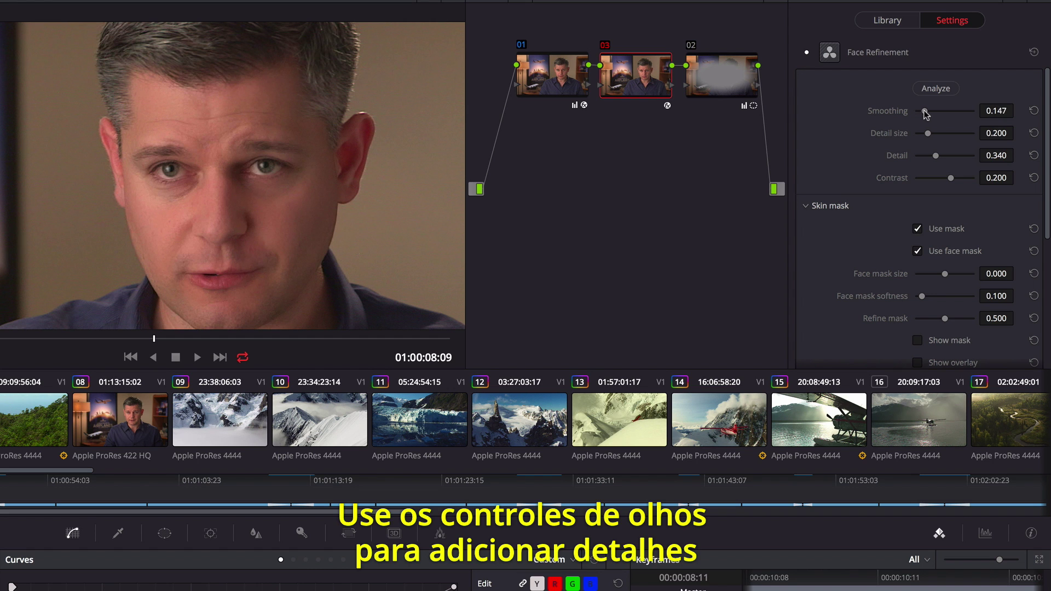
pyautogui.scroll(-5, 1035, 137)
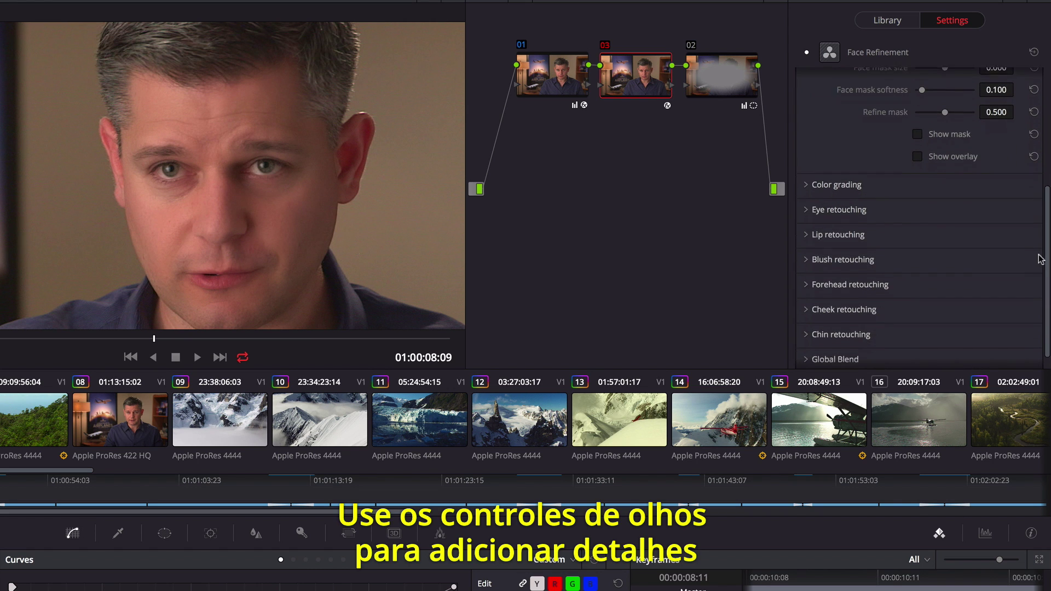
pyautogui.click(809, 211)
pyautogui.moveTo(916, 231); pyautogui.dragTo(961, 230)
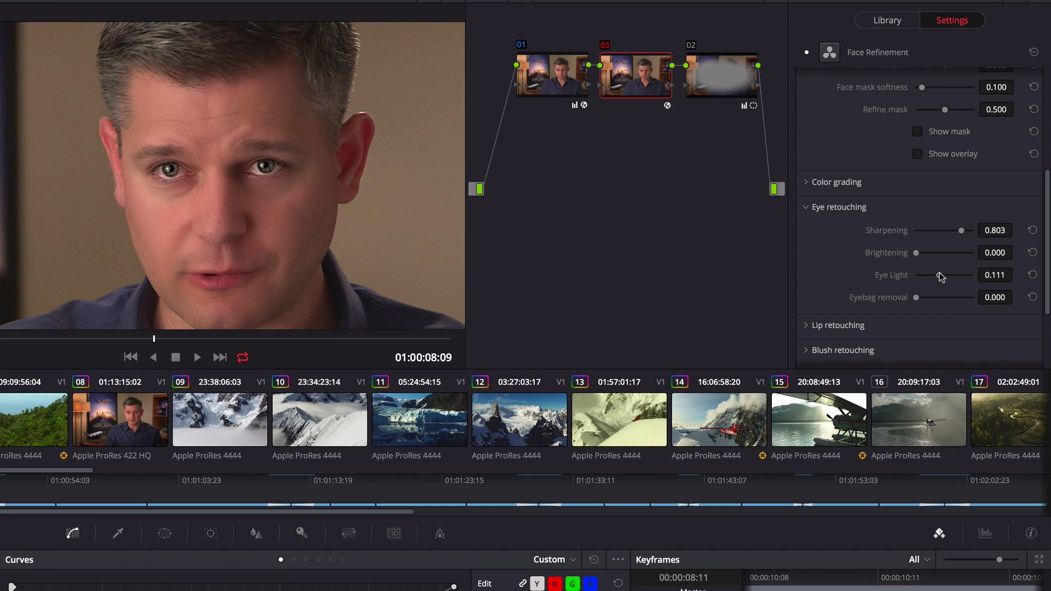
pyautogui.moveTo(942, 275)
pyautogui.mouseDown()
pyautogui.moveTo(934, 297)
pyautogui.moveTo(954, 293)
pyautogui.mouseUp()
# Set Lip Saturation to 0.233 and Forehead Smooth to 0.070, then review playback.
pyautogui.click(807, 326)
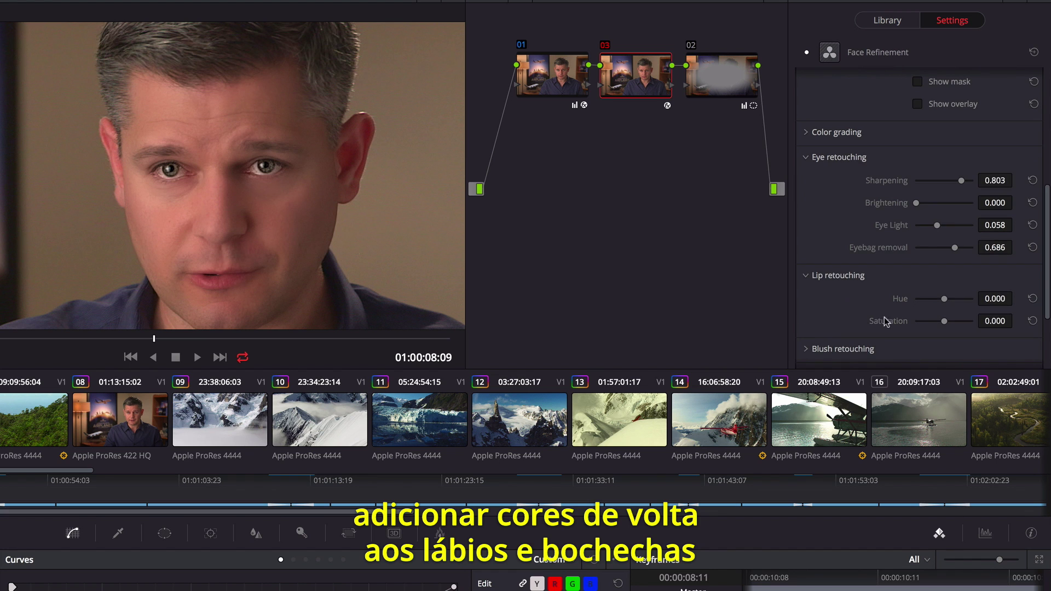
pyautogui.moveTo(944, 321); pyautogui.dragTo(950, 323)
pyautogui.scroll(-1, 1047, 304)
pyautogui.scroll(-4, 1047, 304)
pyautogui.click(807, 266)
pyautogui.moveTo(925, 332); pyautogui.dragTo(919, 334)
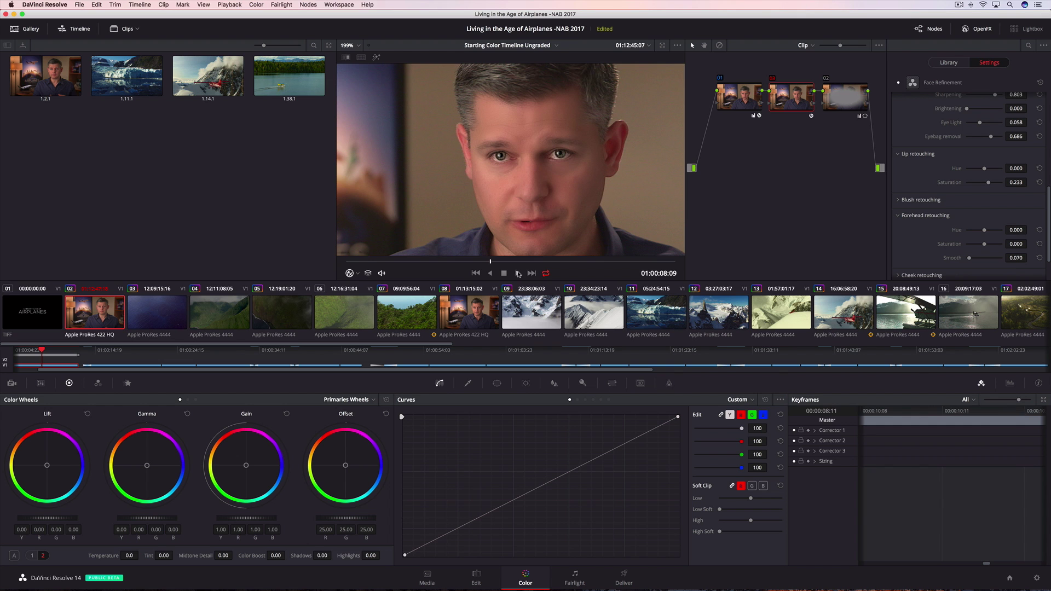
pyautogui.click(518, 273)
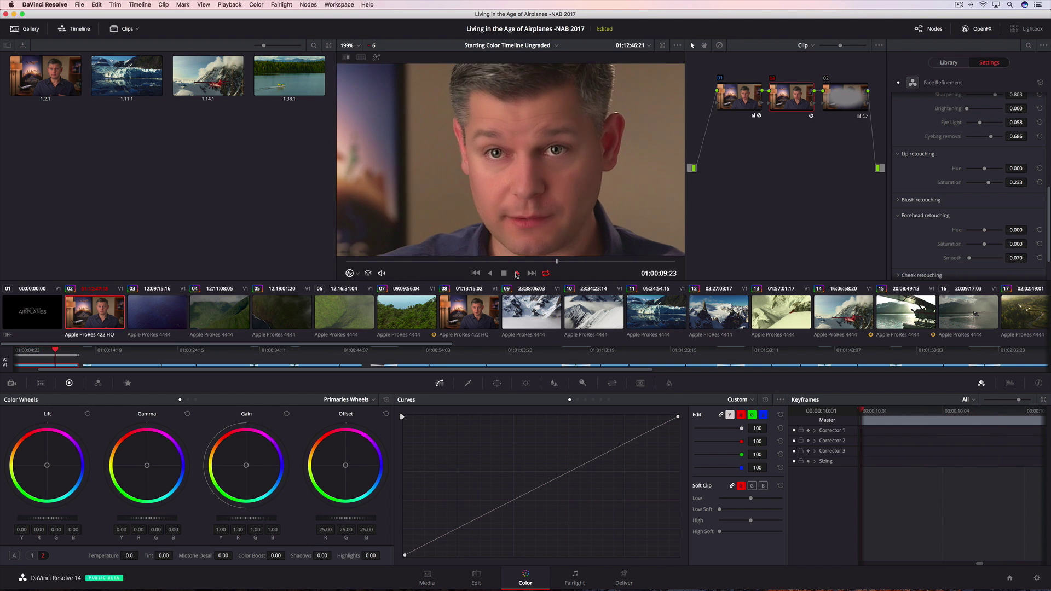
pyautogui.click(503, 273)
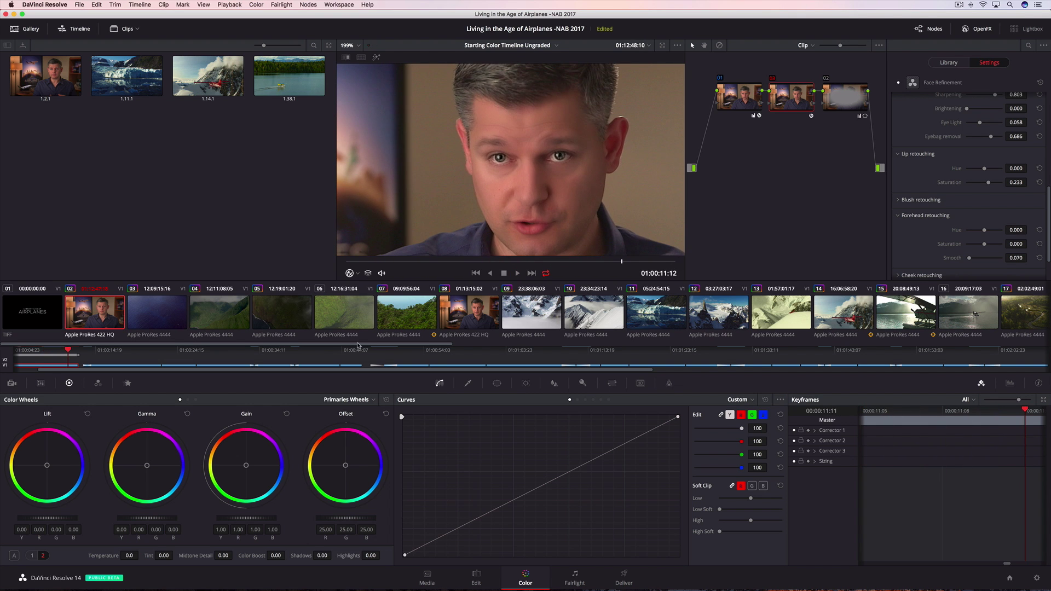
pyautogui.hscroll(15, 607, 344)
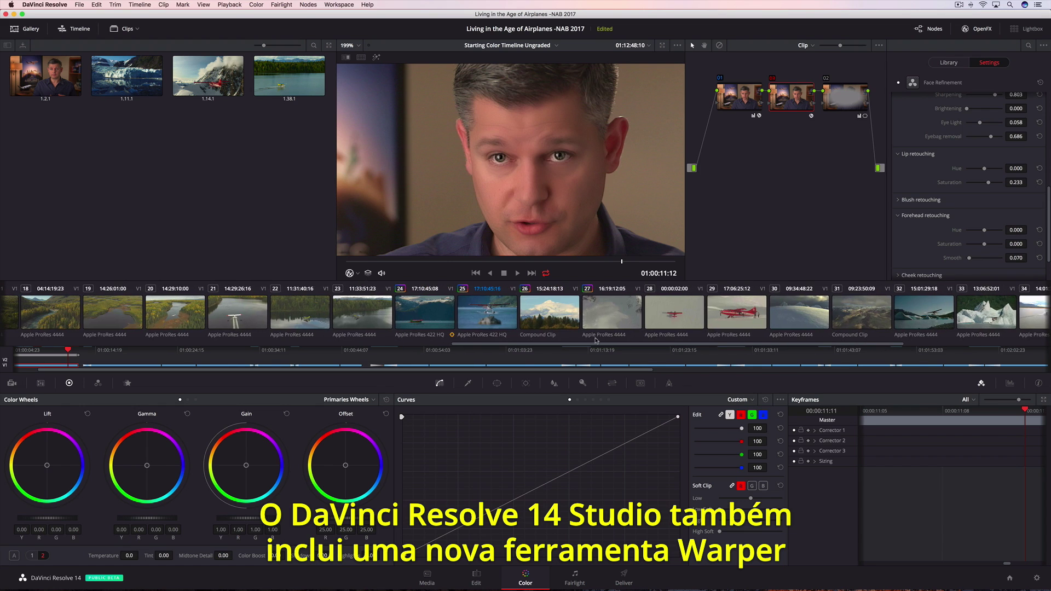
# Load mountain clip 26, fit the frame, and apply Warper to node 04.
pyautogui.click(545, 321)
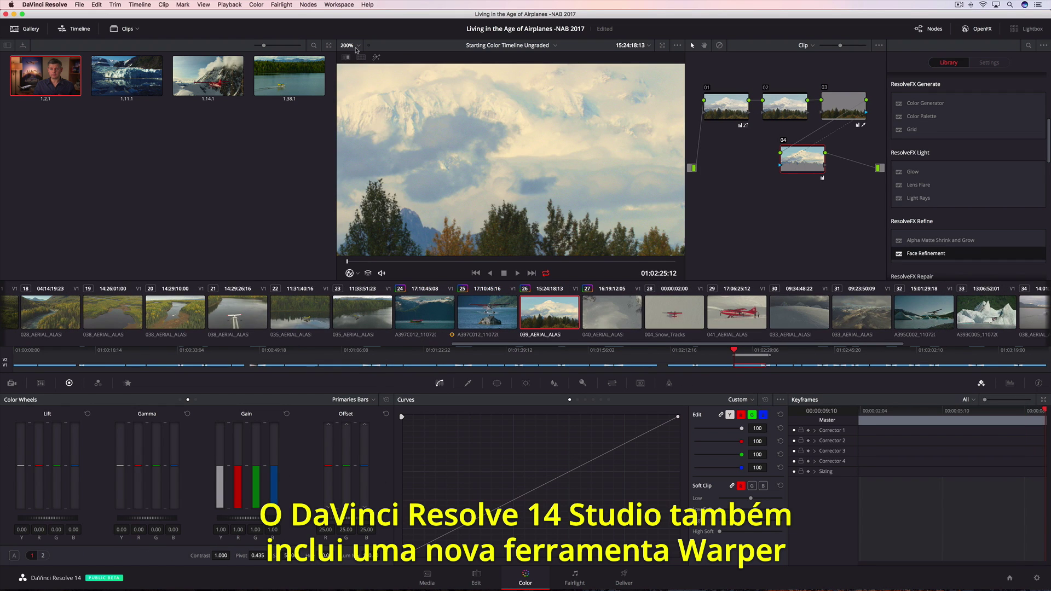
pyautogui.click(356, 48)
pyautogui.click(357, 57)
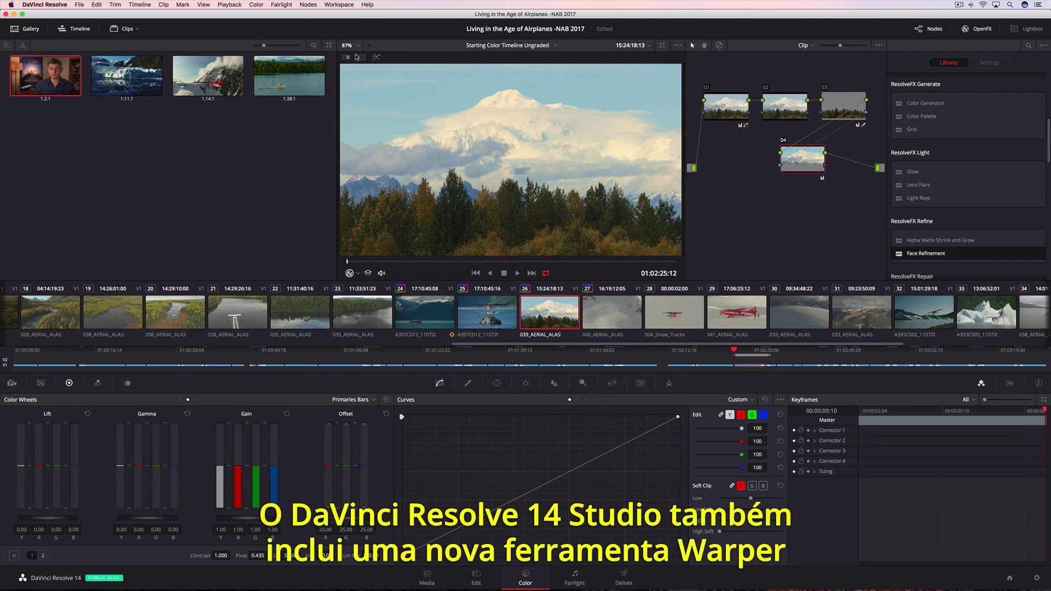
pyautogui.scroll(-10, 1036, 152)
pyautogui.moveTo(915, 247); pyautogui.dragTo(782, 107)
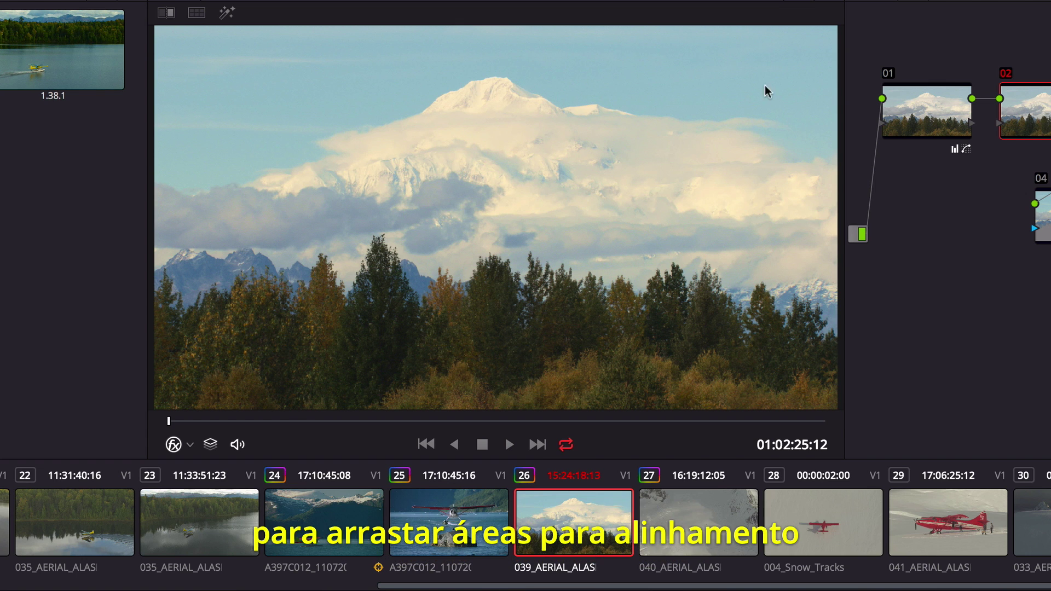
# Place warp points in the upper sky and lift the mountain peak higher.
pyautogui.click(214, 68)
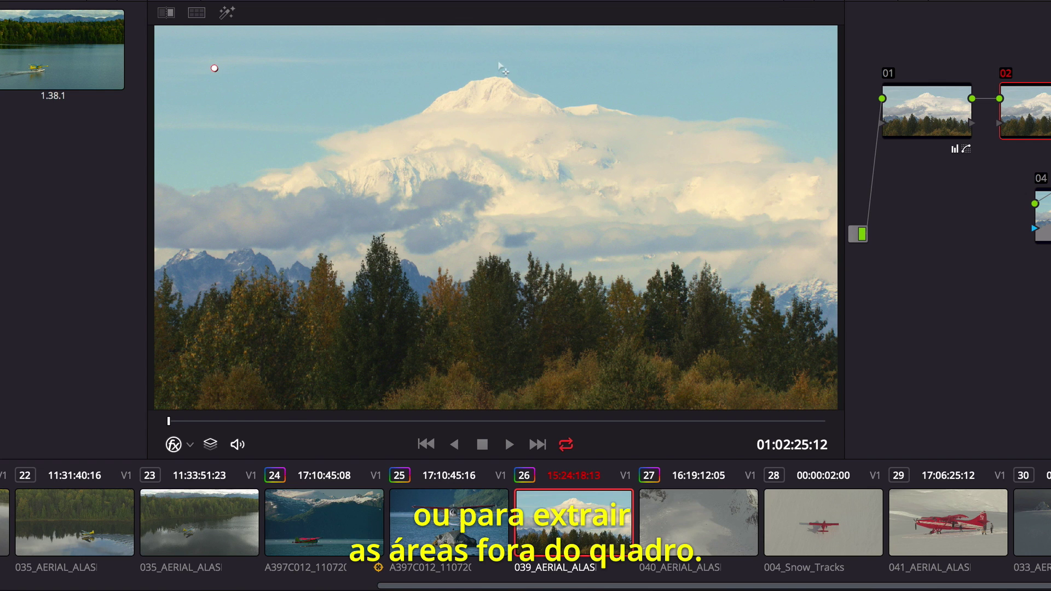
pyautogui.click(780, 74)
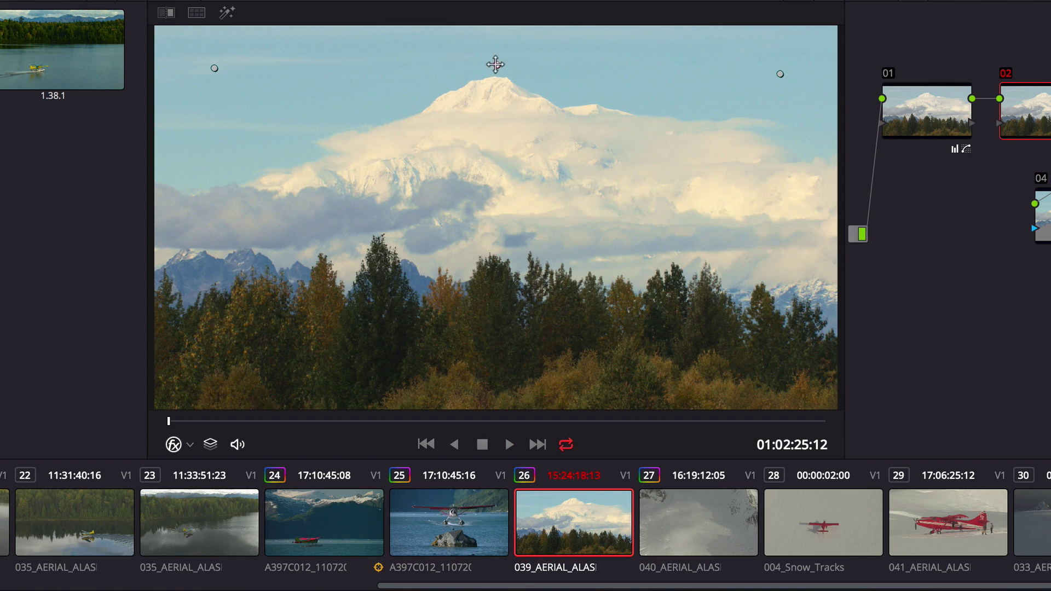
pyautogui.moveTo(495, 64); pyautogui.dragTo(498, 40)
pyautogui.moveTo(214, 67)
pyautogui.mouseDown()
pyautogui.moveTo(214, 53)
pyautogui.moveTo(210, 62)
pyautogui.mouseUp()
pyautogui.moveTo(778, 64)
pyautogui.mouseDown()
pyautogui.moveTo(779, 50)
pyautogui.moveTo(777, 58)
pyautogui.mouseUp()
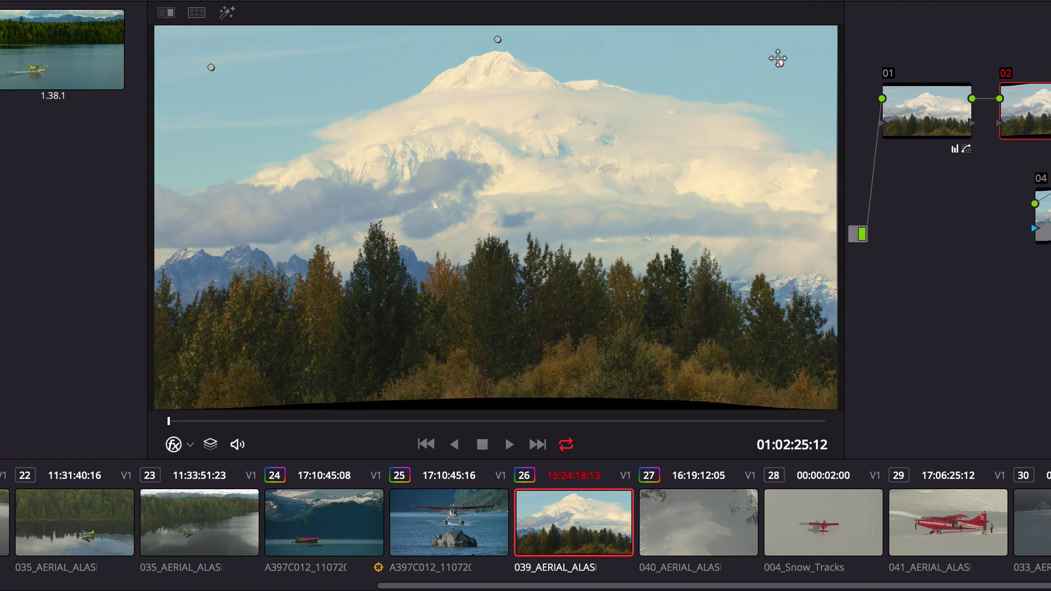
# Pin the left mountains and the middle and right treeline with fixed warp points.
pyautogui.click(191, 265)
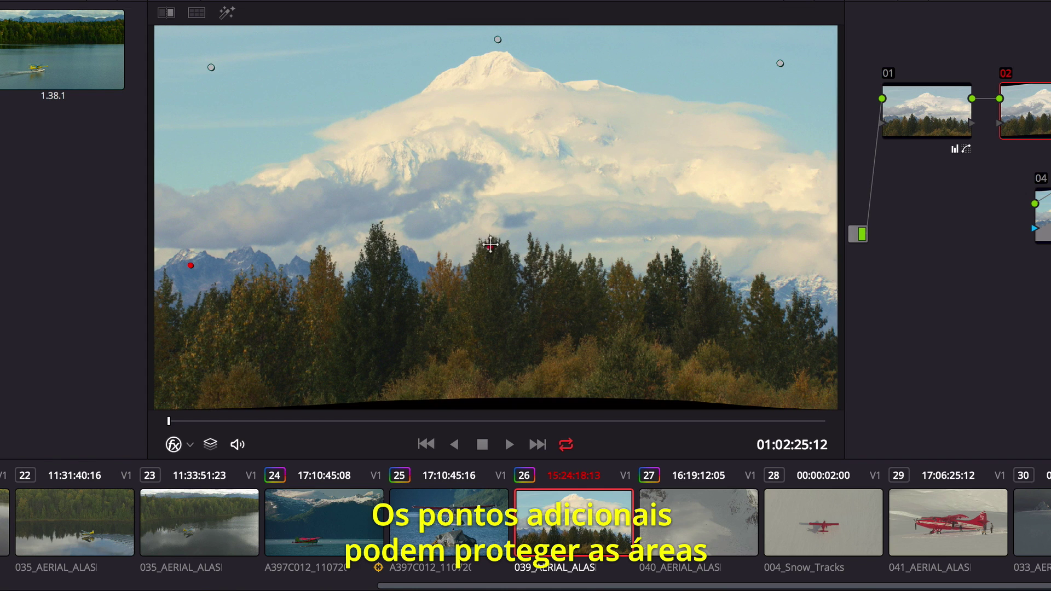
pyautogui.click(491, 246)
pyautogui.click(798, 249)
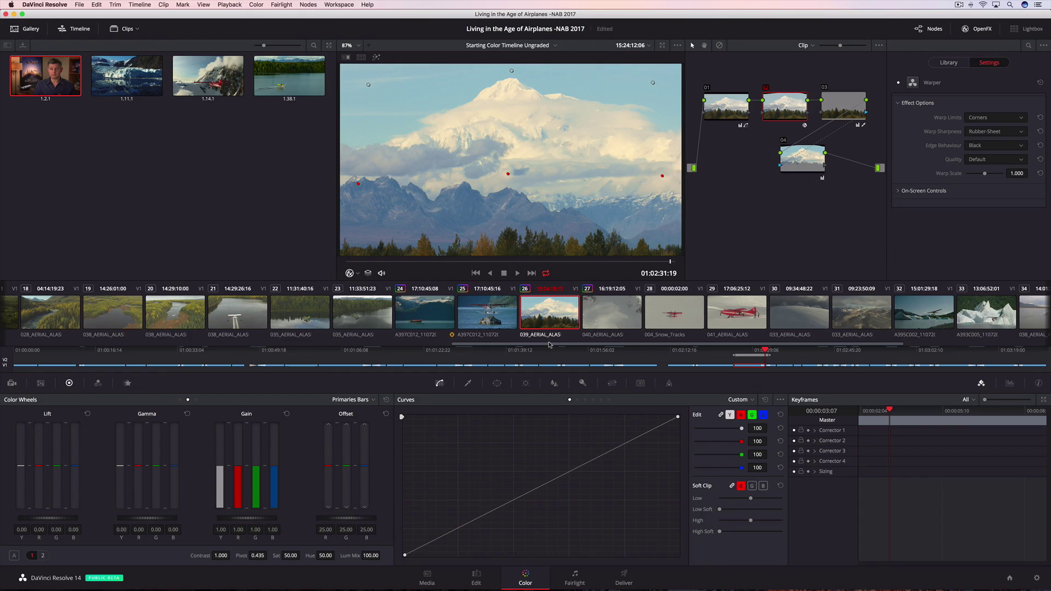
pyautogui.moveTo(383, 343); pyautogui.dragTo(163, 336)
# Load and preview forest aerial clip 07, then apply Dehaze to node 03.
pyautogui.click(259, 311)
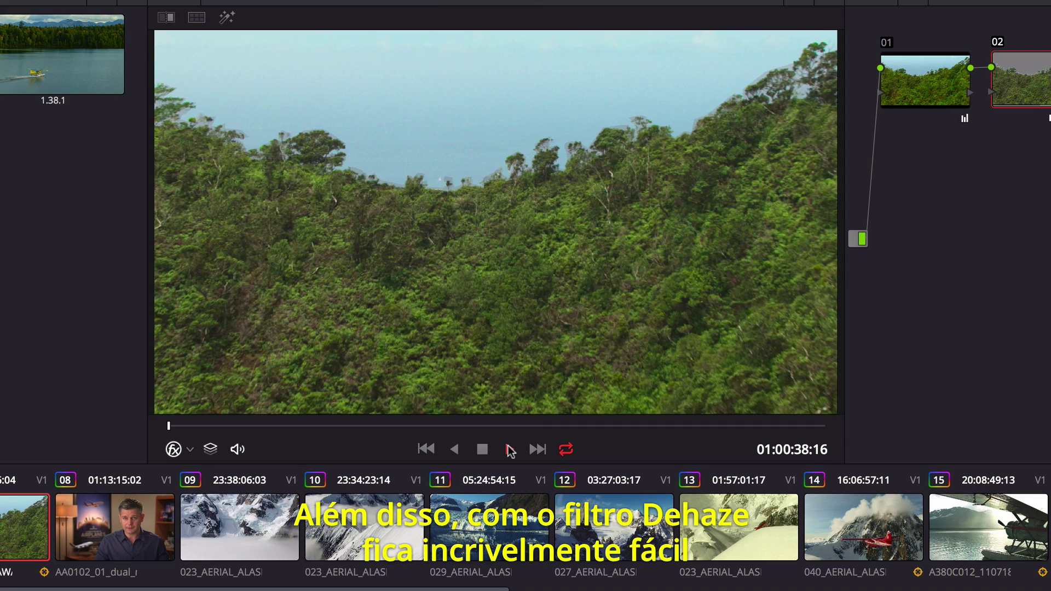
pyautogui.click(518, 273)
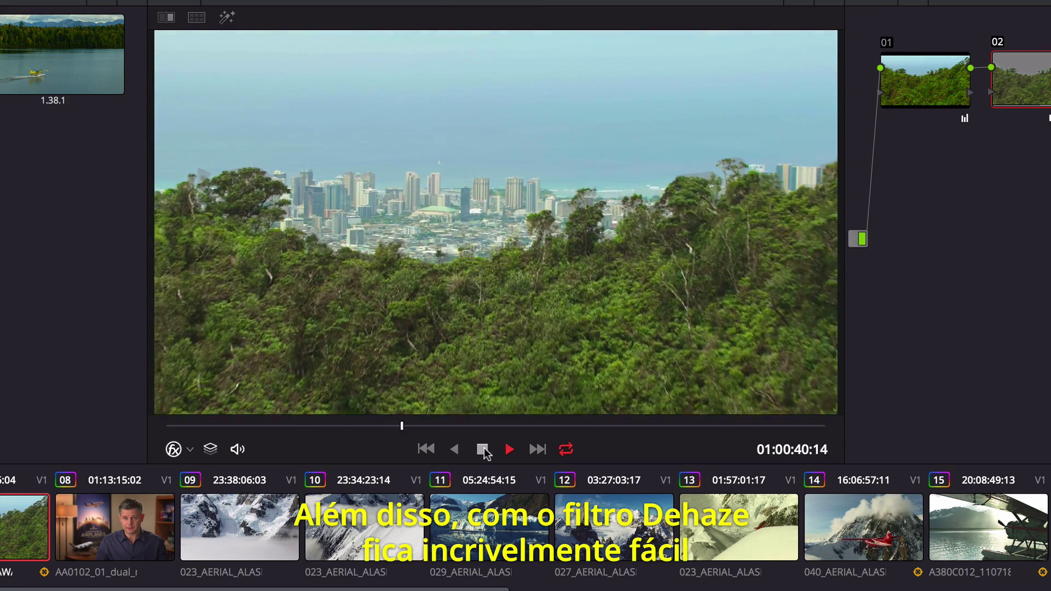
pyautogui.click(482, 449)
pyautogui.moveTo(1033, 300); pyautogui.dragTo(1034, 156)
pyautogui.moveTo(792, 186); pyautogui.dragTo(627, 101)
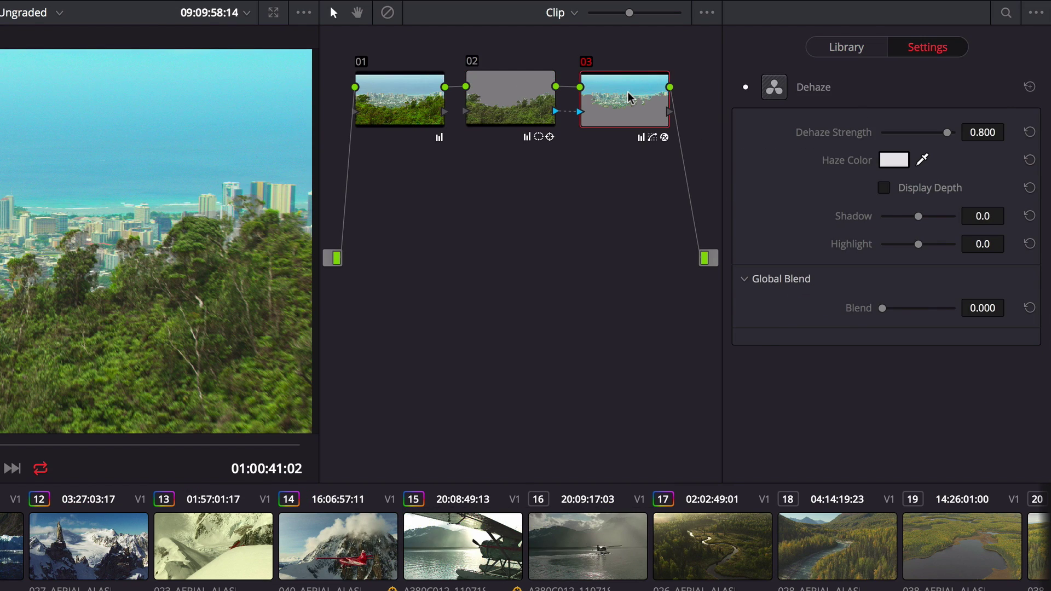
# Set Dehaze strength 0.273, a light cyan haze colour, darker shadows, and compare on/off.
pyautogui.moveTo(994, 107); pyautogui.dragTo(990, 109)
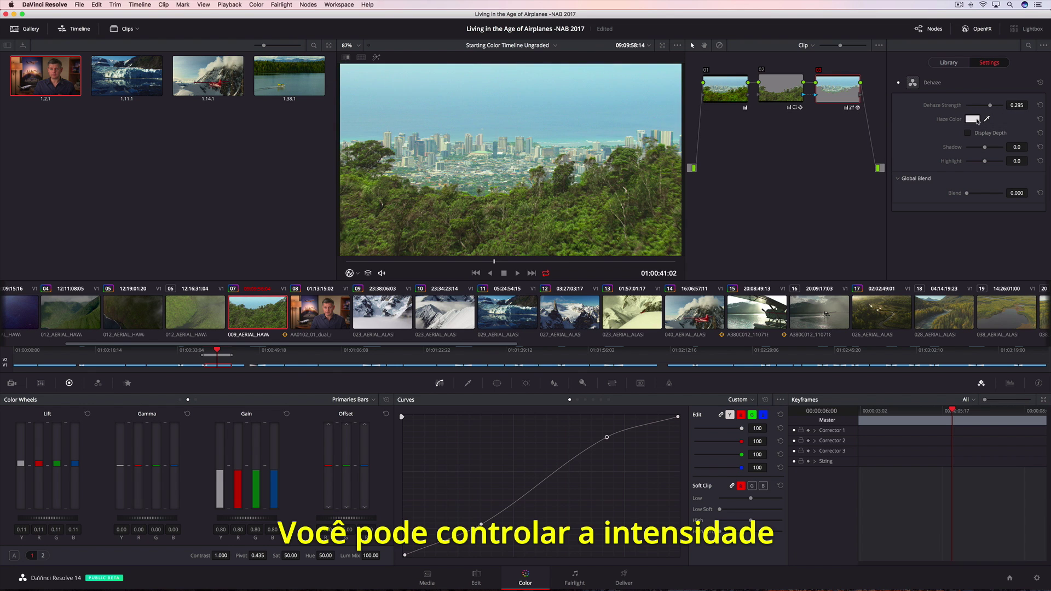
pyautogui.click(972, 119)
pyautogui.click(865, 267)
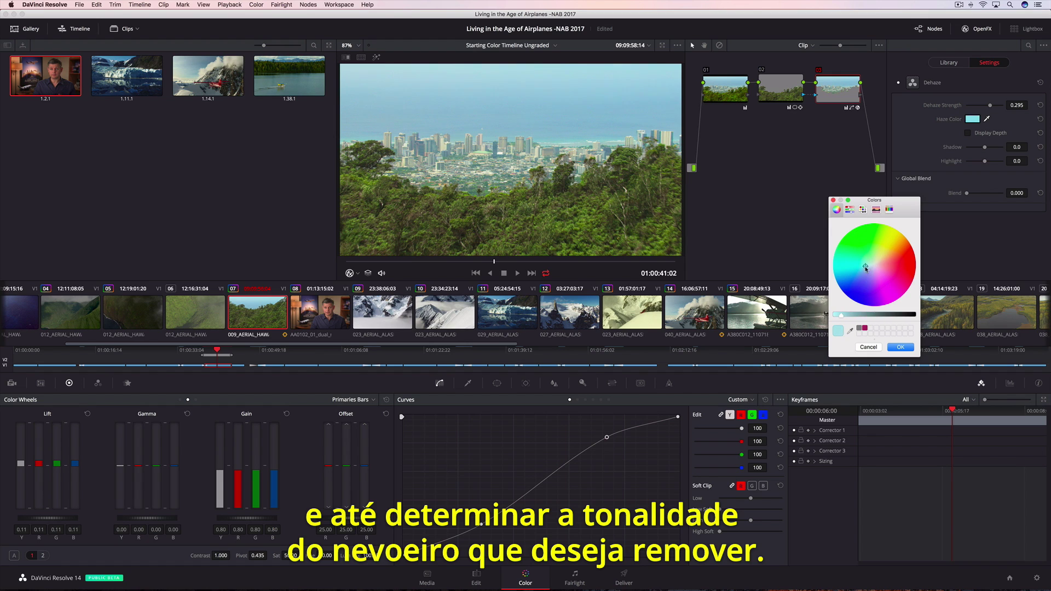
pyautogui.click(901, 347)
pyautogui.moveTo(985, 147)
pyautogui.mouseDown()
pyautogui.moveTo(973, 149)
pyautogui.moveTo(991, 163)
pyautogui.mouseUp()
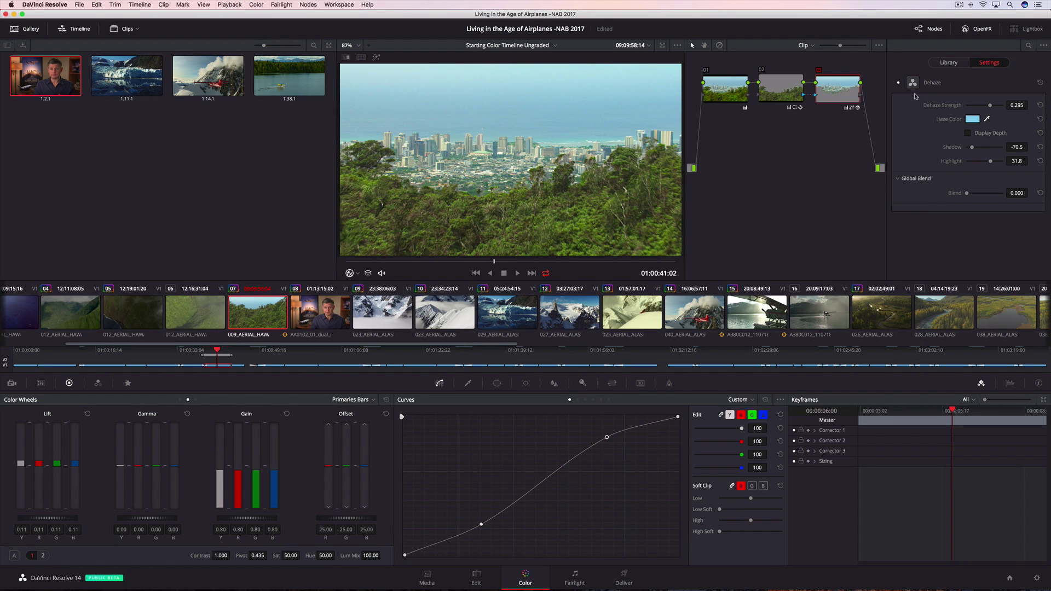
pyautogui.click(899, 84)
pyautogui.click(898, 84)
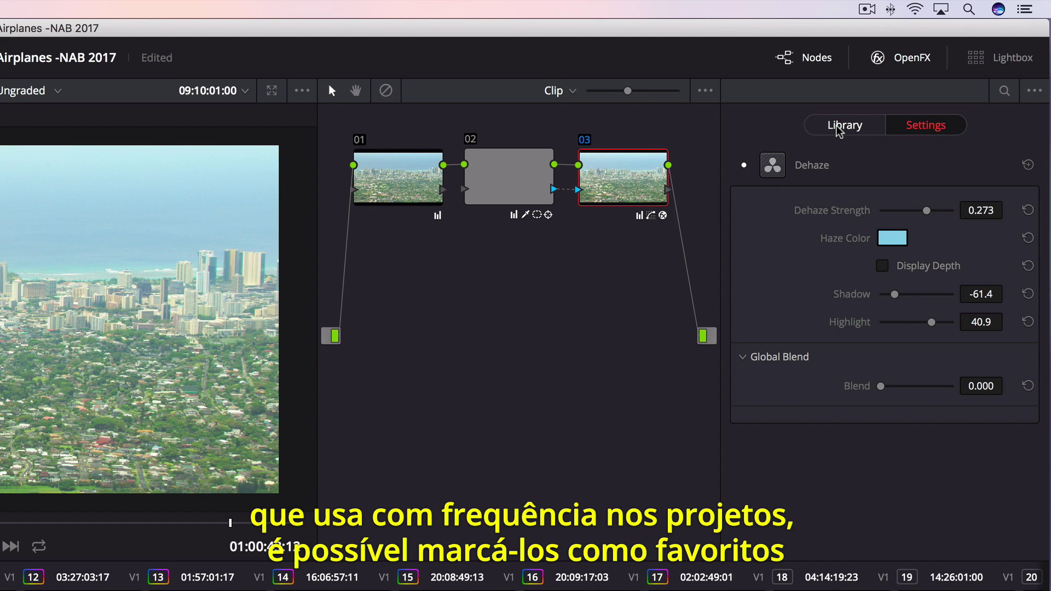
# Star Contrast Pop as a favourite in the OpenFX library, view favourites only, then show all effects.
pyautogui.click(837, 128)
pyautogui.click(1024, 400)
pyautogui.click(1034, 90)
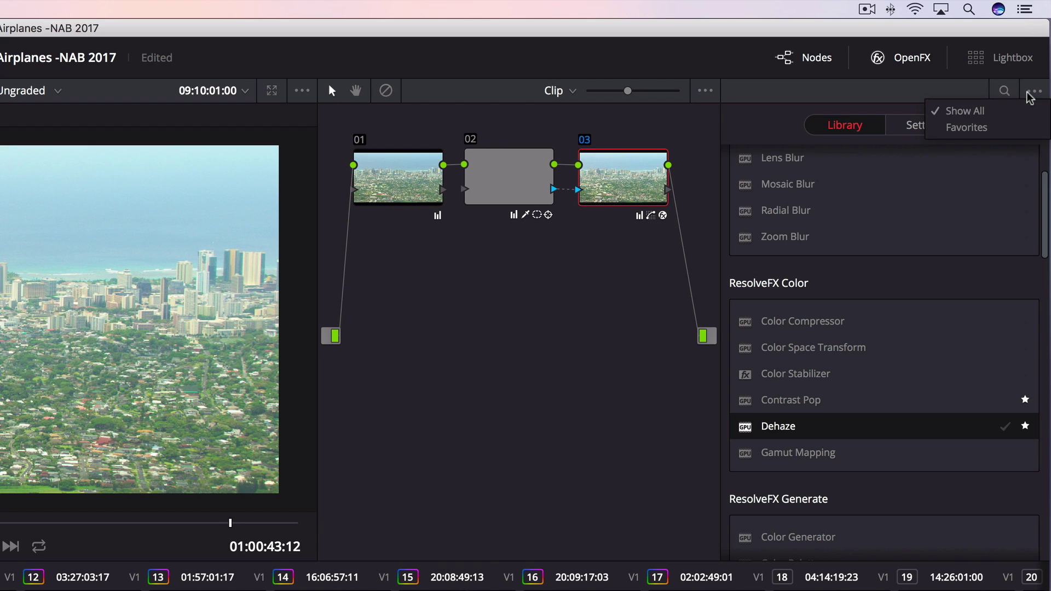
pyautogui.click(1017, 127)
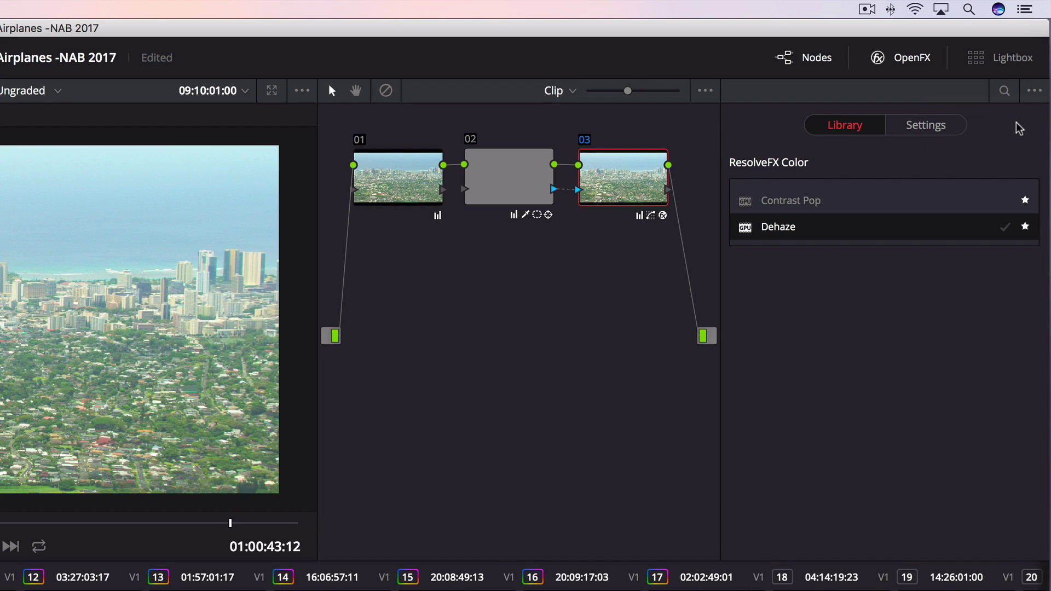
pyautogui.click(1032, 92)
pyautogui.click(963, 108)
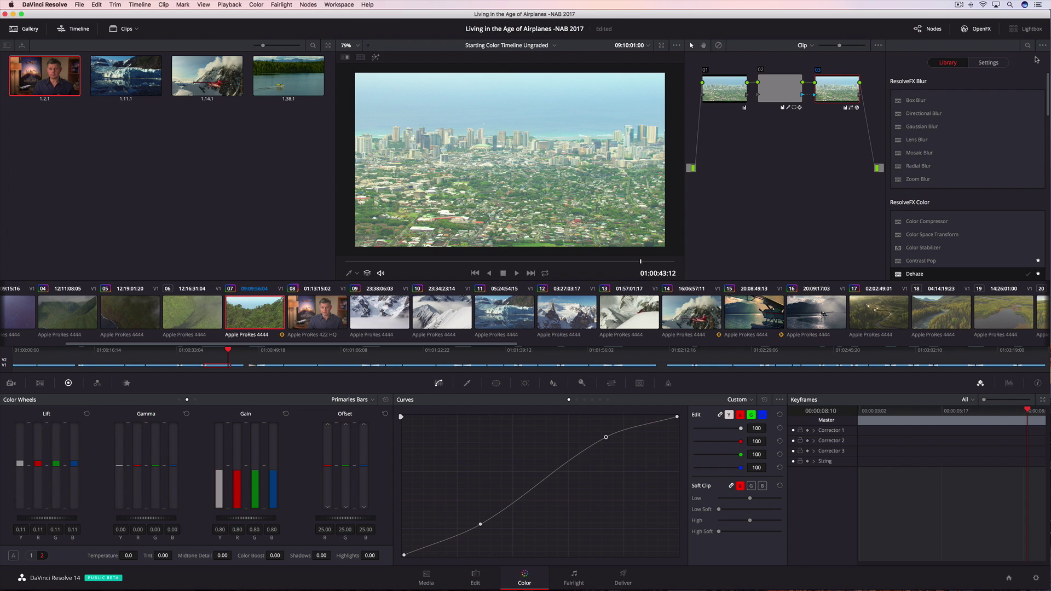
# Create a new local grade version named 'Warmer Version' for talking-head clip 08.
pyautogui.click(319, 312)
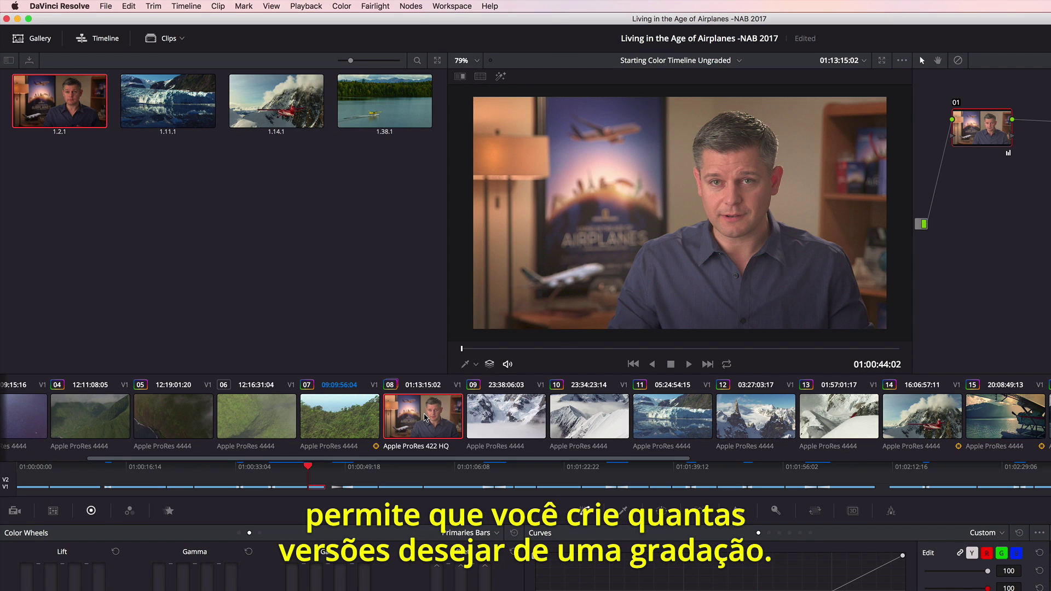
pyautogui.rightClick(425, 418)
pyautogui.moveTo(493, 20)
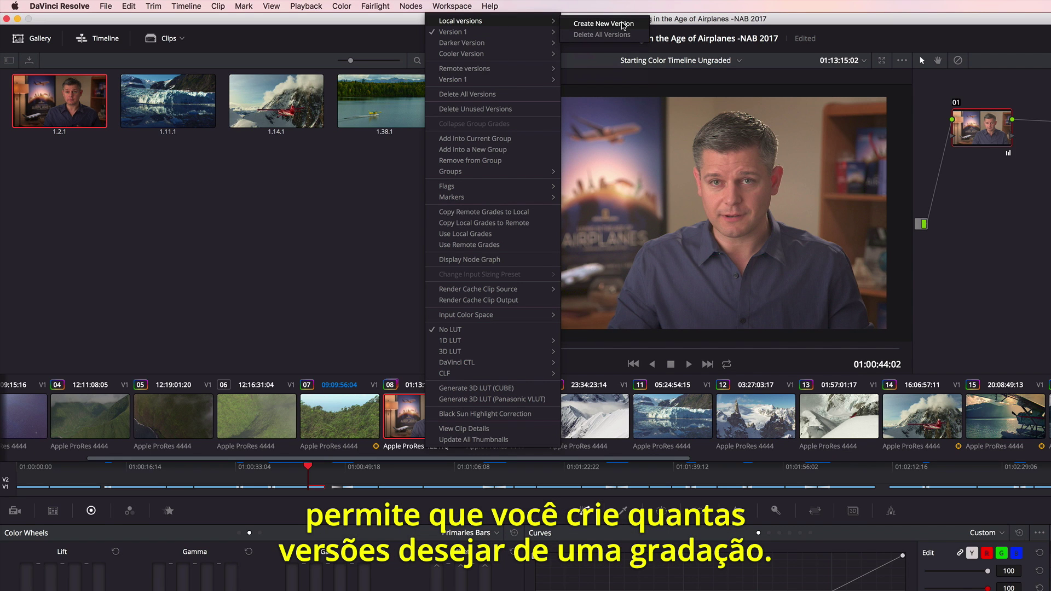
pyautogui.click(623, 25)
pyautogui.tripleClick(660, 350)
pyautogui.write('Warmer Version')
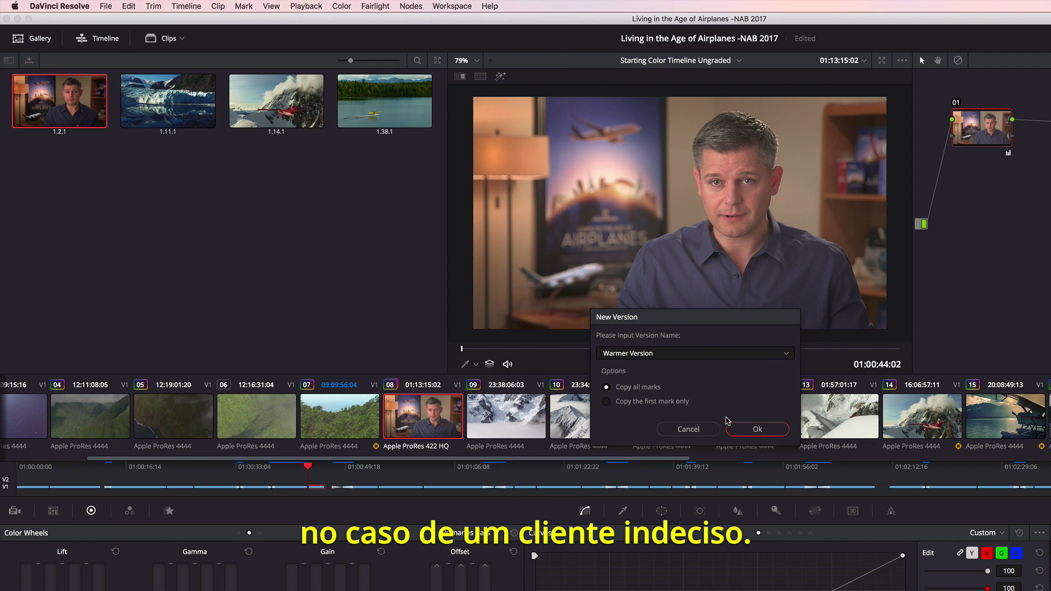
pyautogui.click(750, 429)
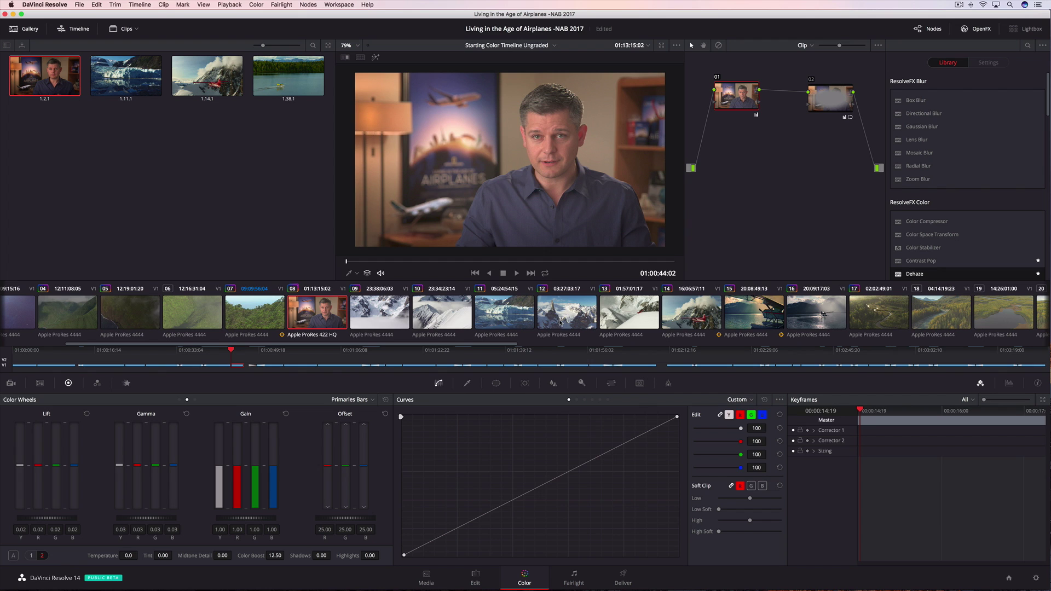
# Edit the red curve channel, then compare grade versions side by side and pick the top-right one.
pyautogui.click(739, 415)
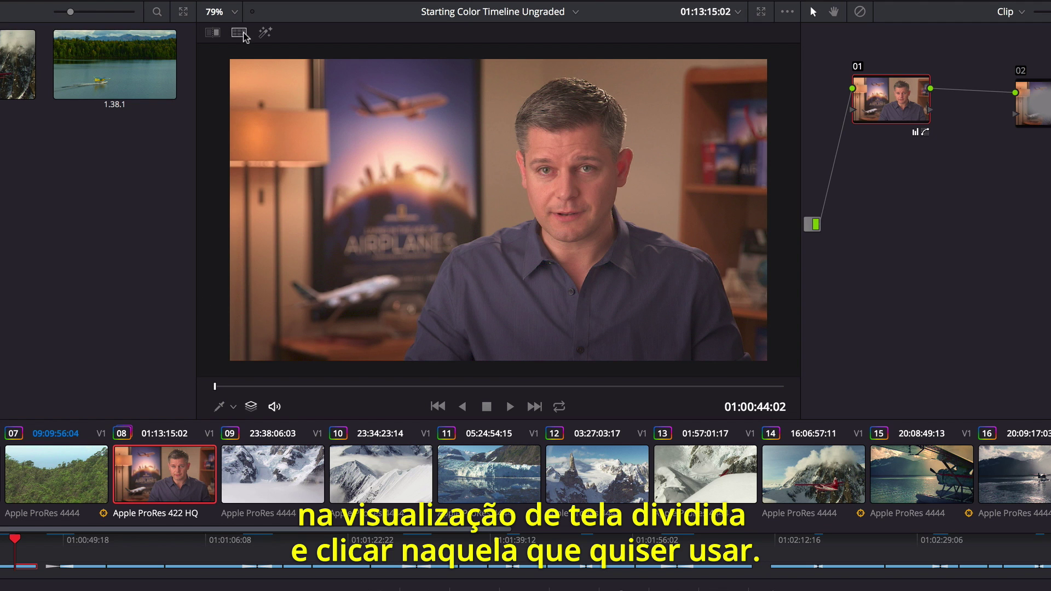
pyautogui.click(363, 59)
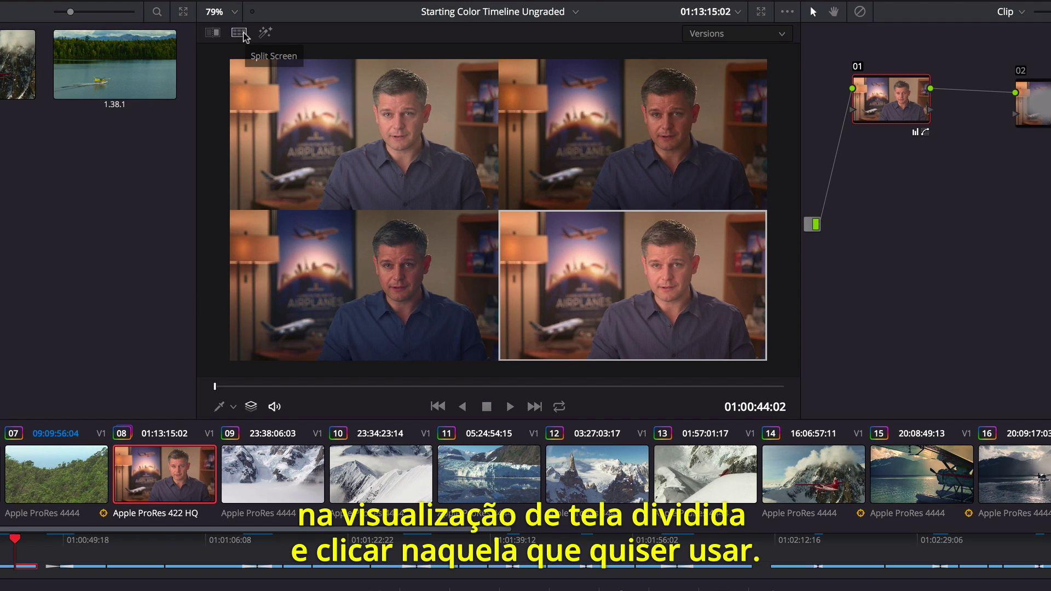
pyautogui.click(628, 126)
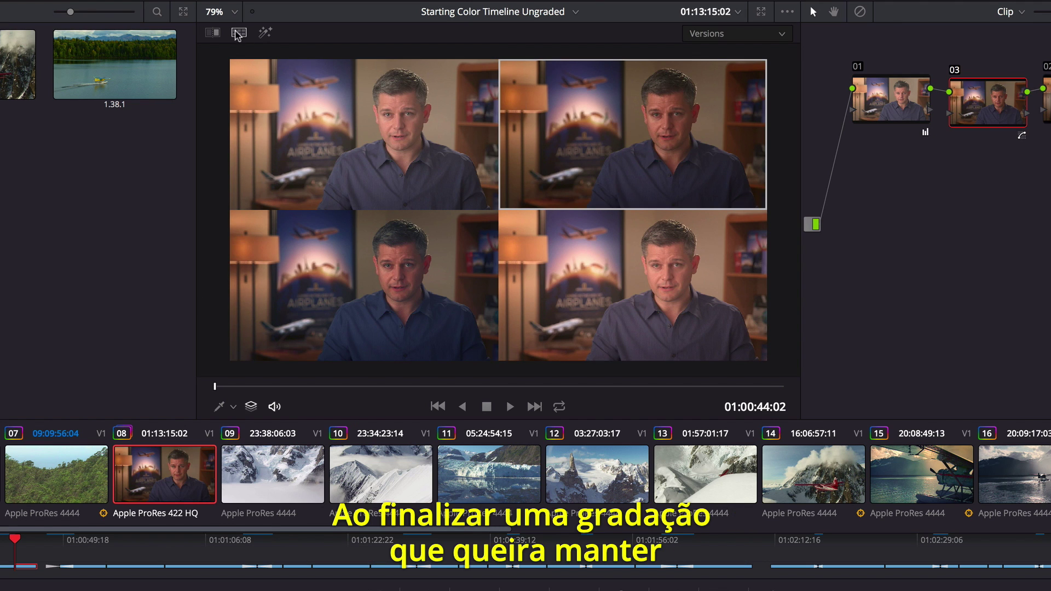
pyautogui.click(239, 33)
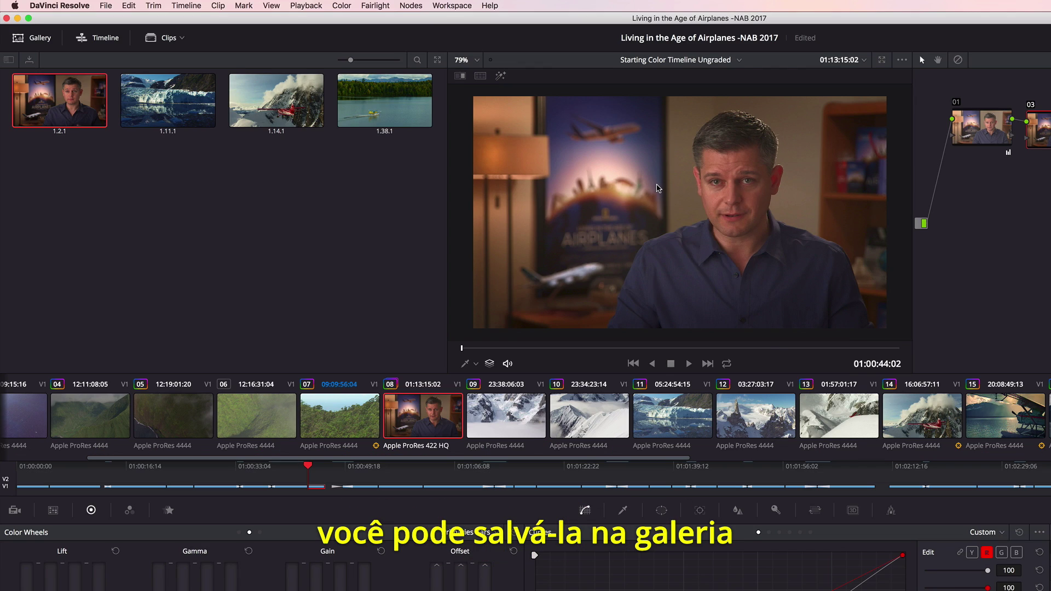
# Save the grade as still 1.8.1, then split-screen compare stills 1.8.1–1.38.1 as Gallery Grades.
pyautogui.rightClick(469, 175)
pyautogui.click(685, 192)
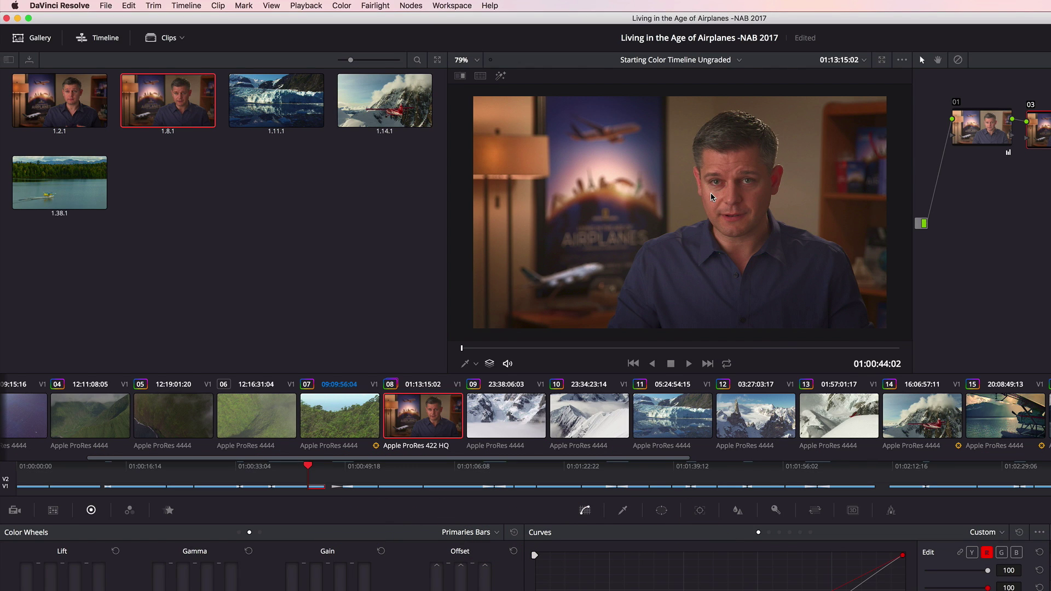
pyautogui.keyDown('shift'); pyautogui.click(78, 187); pyautogui.keyUp('shift')
pyautogui.click(480, 75)
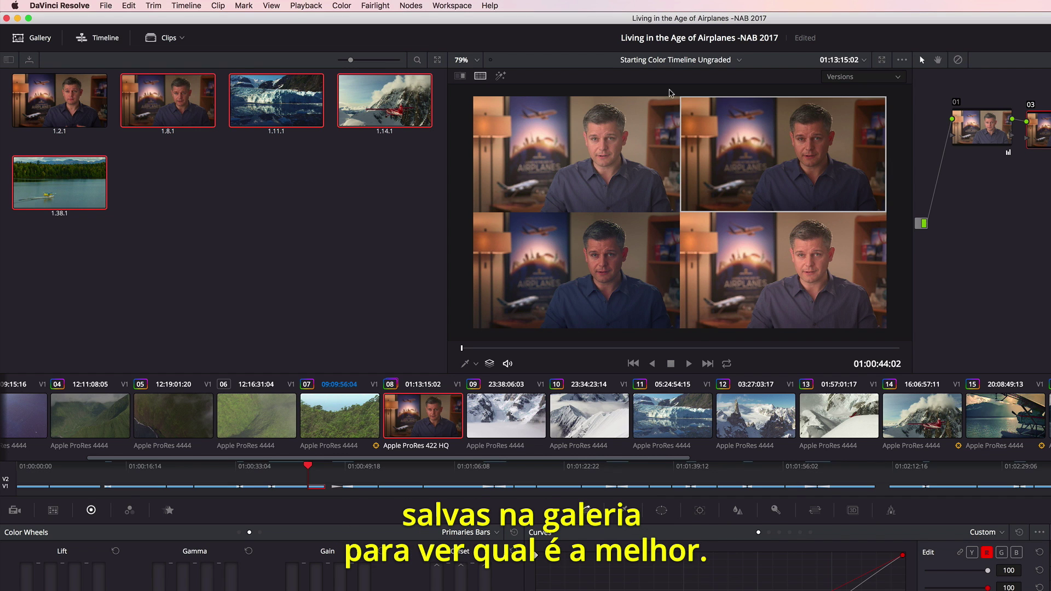
pyautogui.click(848, 83)
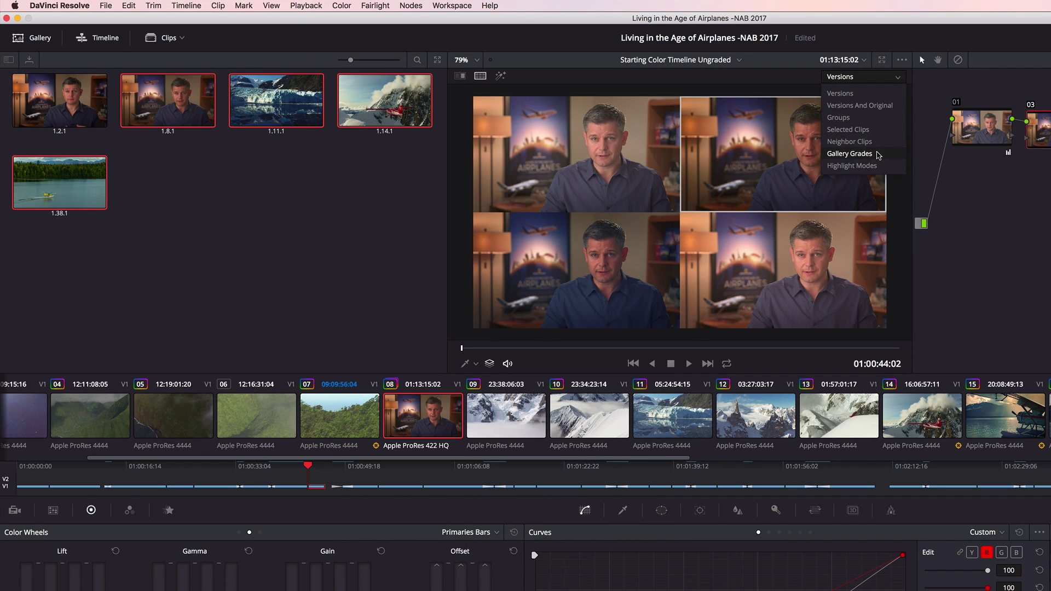
pyautogui.click(877, 155)
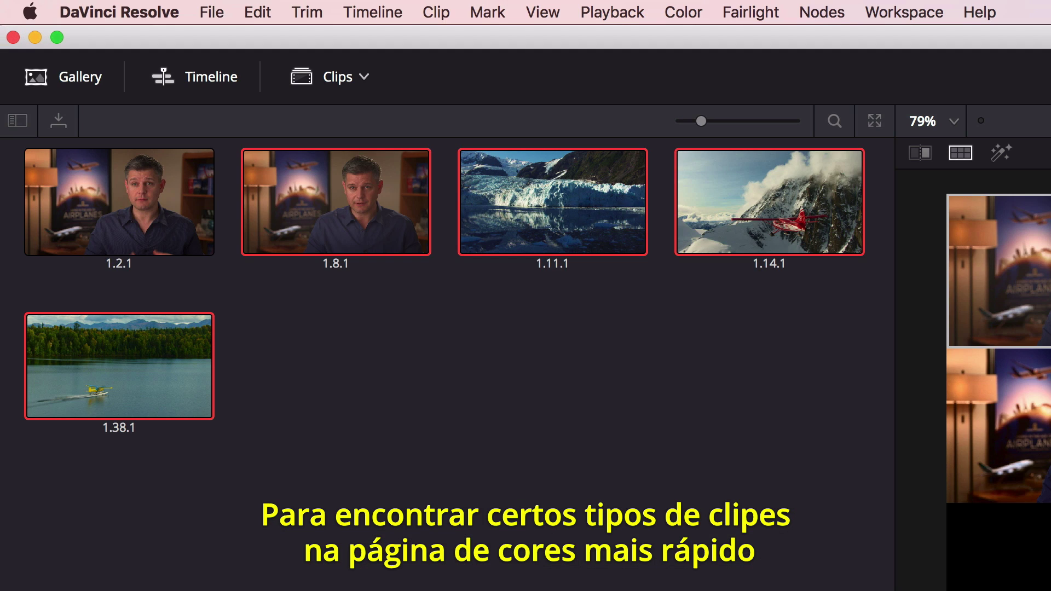
# Start a new smart filter with the rule Media Pool Properties > Keywords contains 'Hawaii'.
pyautogui.click(364, 77)
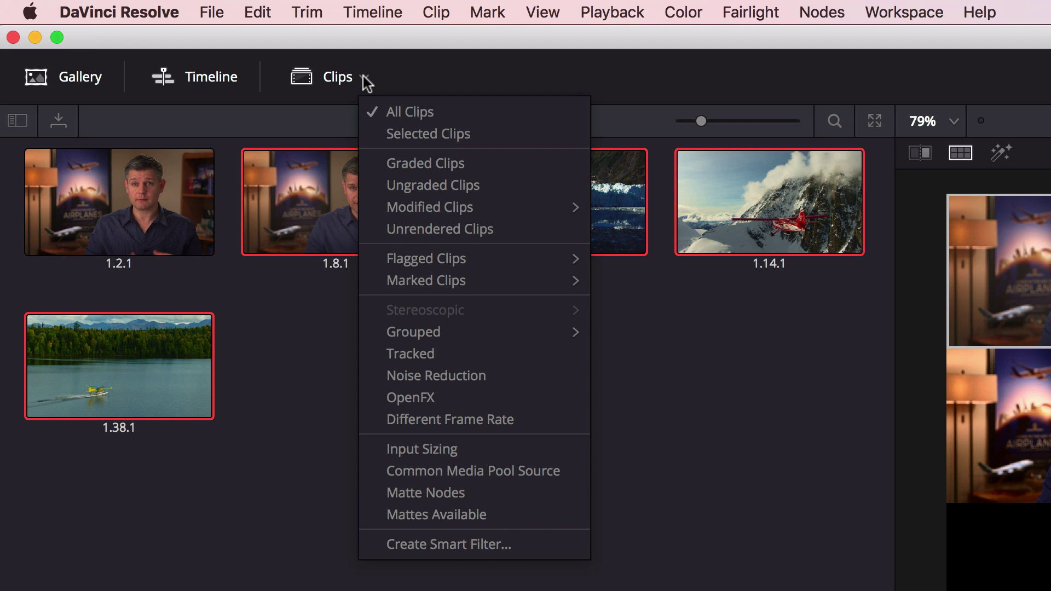
pyautogui.click(425, 544)
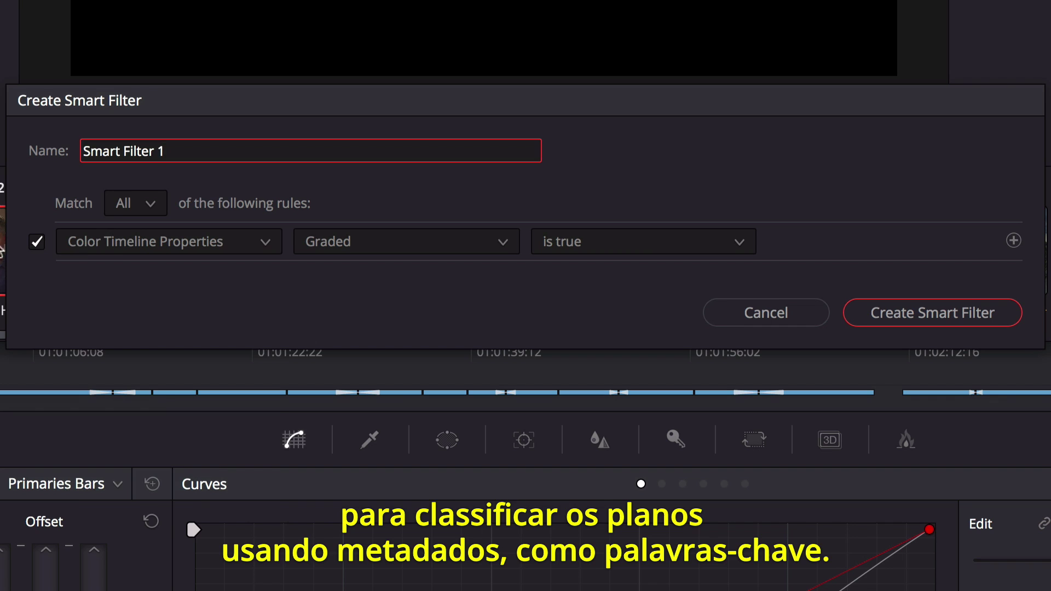
pyautogui.click(113, 240)
pyautogui.click(152, 295)
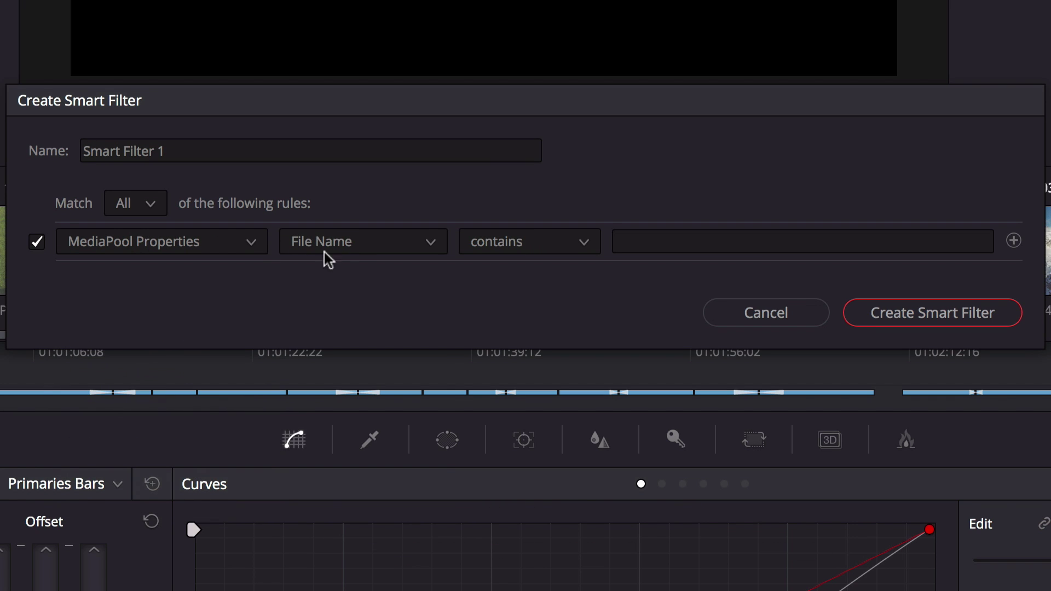
pyautogui.click(355, 243)
pyautogui.scroll(-5, 357, 307)
pyautogui.click(351, 491)
pyautogui.click(647, 240)
pyautogui.write('Hawaii')
# Name the smart filter 'Hawaii Clips', create it, and show only those clips.
pyautogui.click(341, 150)
pyautogui.tripleClick(341, 150)
pyautogui.write('Hawaii Clips')
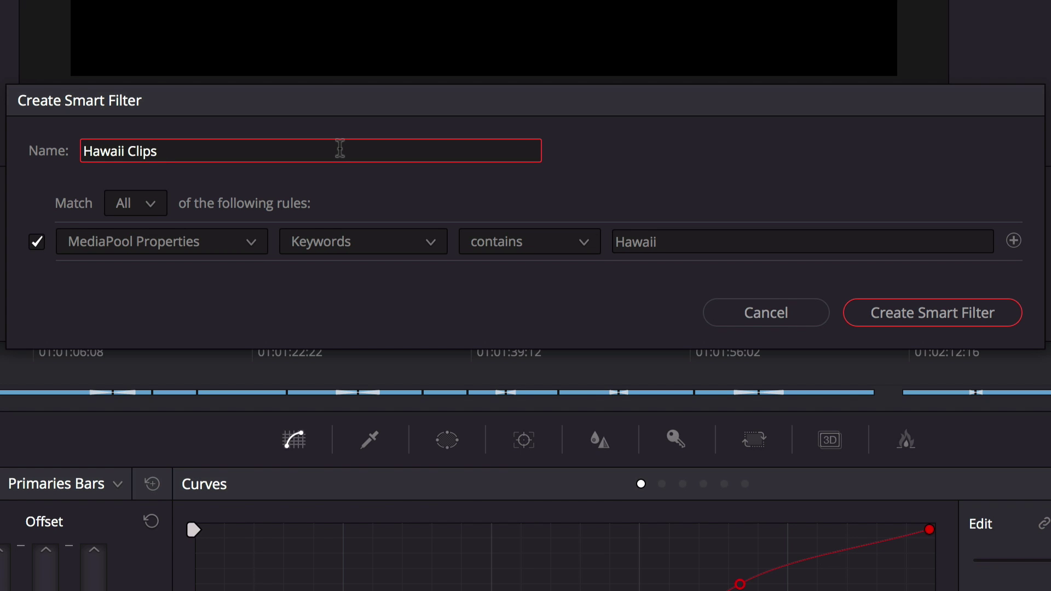
pyautogui.click(968, 317)
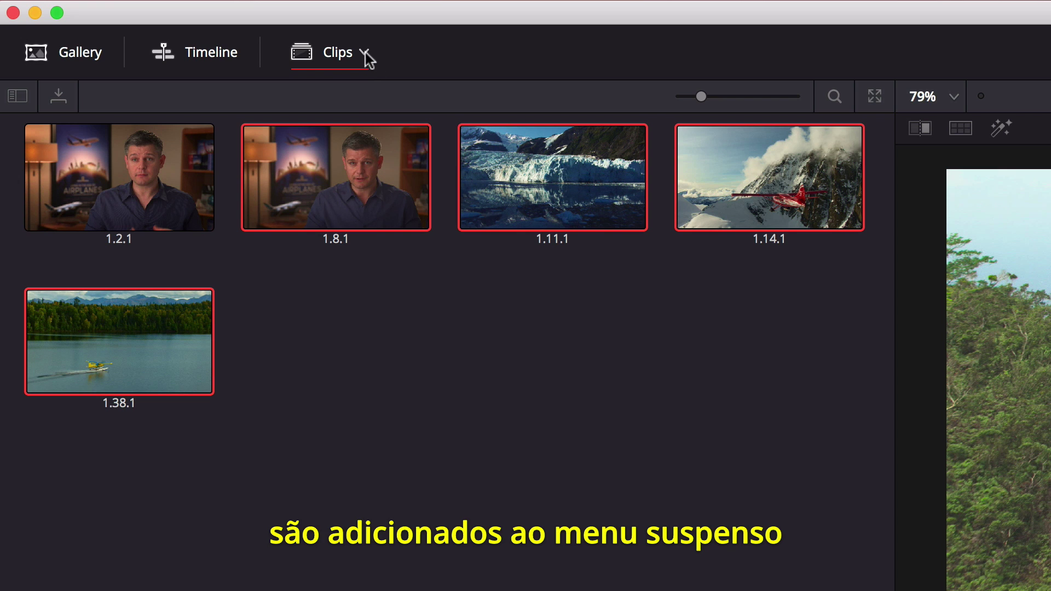
pyautogui.click(364, 52)
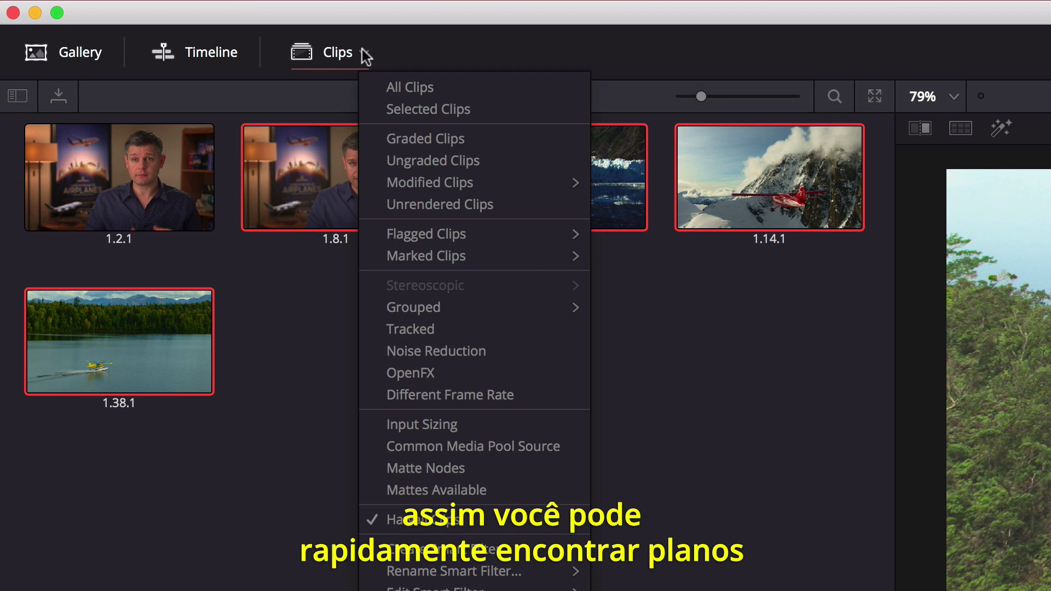
pyautogui.click(467, 528)
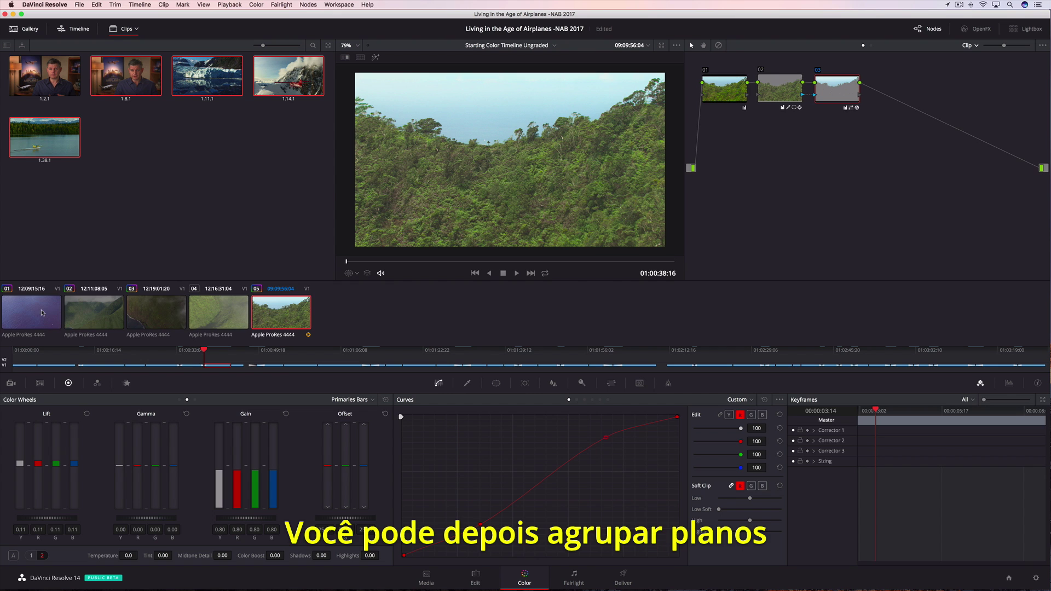
# Put all five Hawaii clips into a new group named 'Hawaii Group'.
pyautogui.keyDown('shift'); pyautogui.click(42, 312); pyautogui.keyUp('shift')
pyautogui.rightClick(201, 305)
pyautogui.click(272, 341)
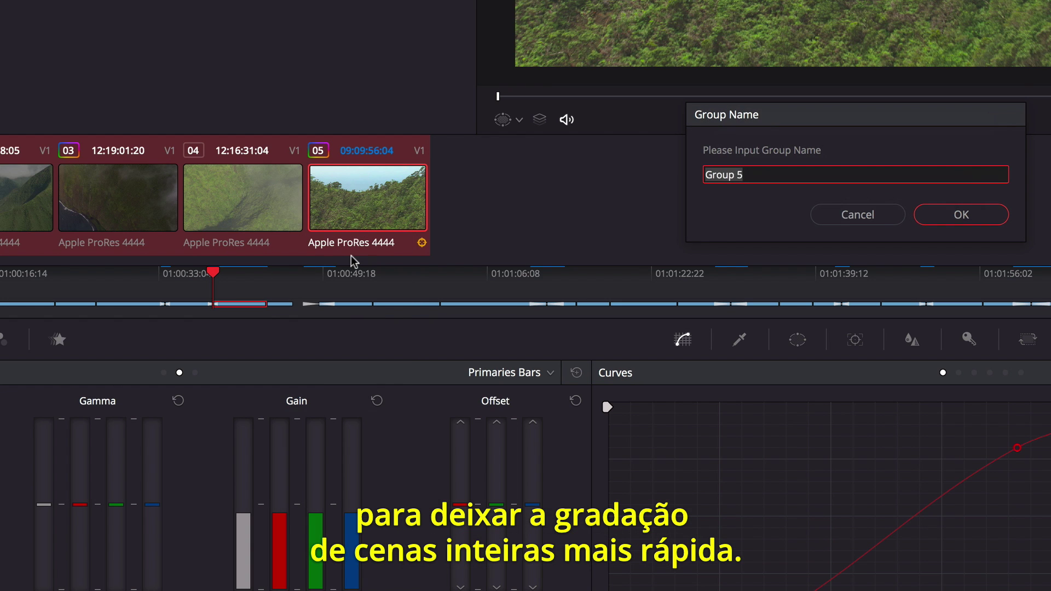
pyautogui.write('Hawaii')
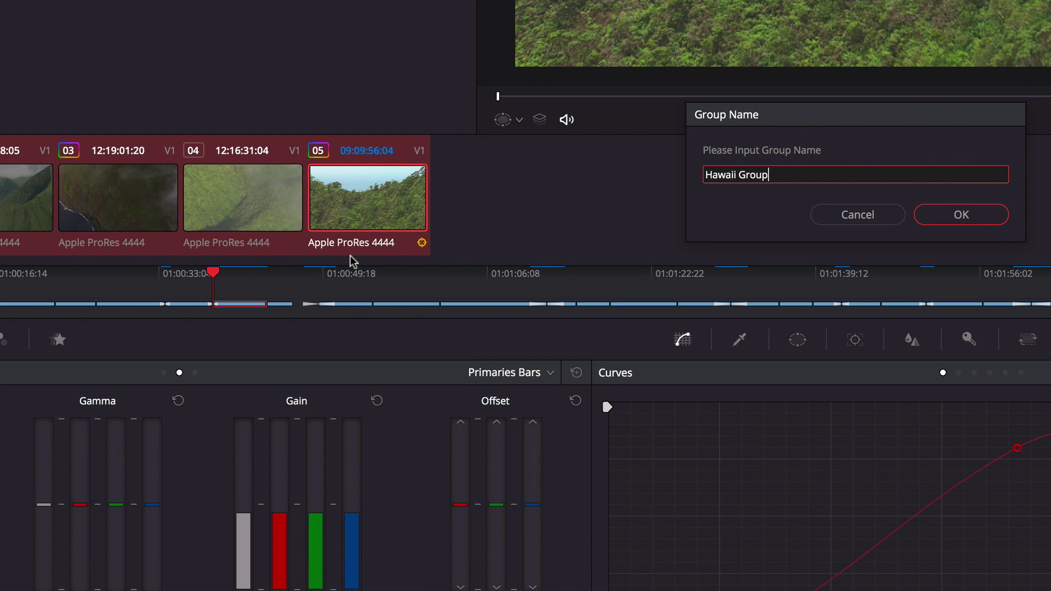
pyautogui.click(947, 214)
# At Group Post-Clip level, add a circle window enlarged into a tall, soft-edged oval vignette.
pyautogui.click(964, 46)
pyautogui.click(969, 75)
pyautogui.click(496, 384)
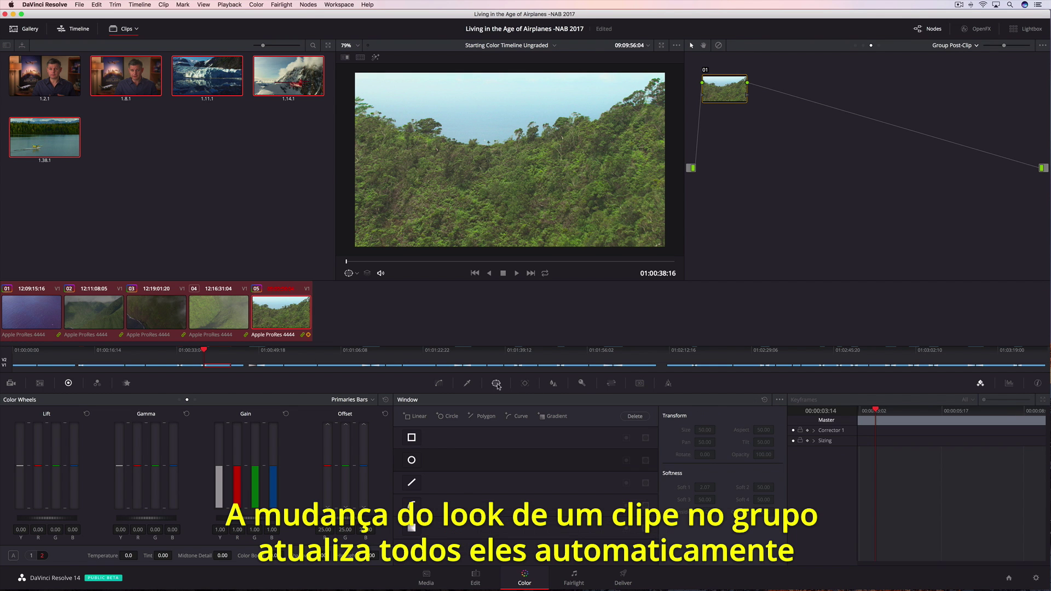
pyautogui.click(411, 461)
pyautogui.moveTo(557, 163); pyautogui.dragTo(638, 160)
pyautogui.moveTo(510, 117); pyautogui.dragTo(509, 71)
pyautogui.moveTo(146, 518); pyautogui.dragTo(131, 518)
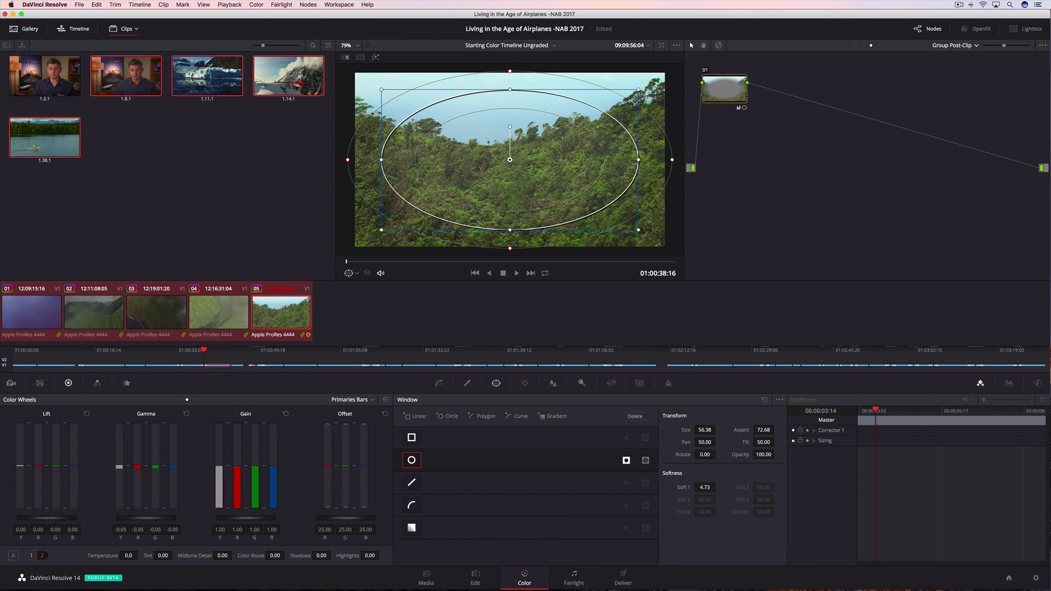
# Go to the first Hawaii clip at Clip level, scrub to the cliffs, and raise its Color Boost.
pyautogui.click(219, 313)
pyautogui.click(151, 316)
pyautogui.click(94, 313)
pyautogui.click(52, 312)
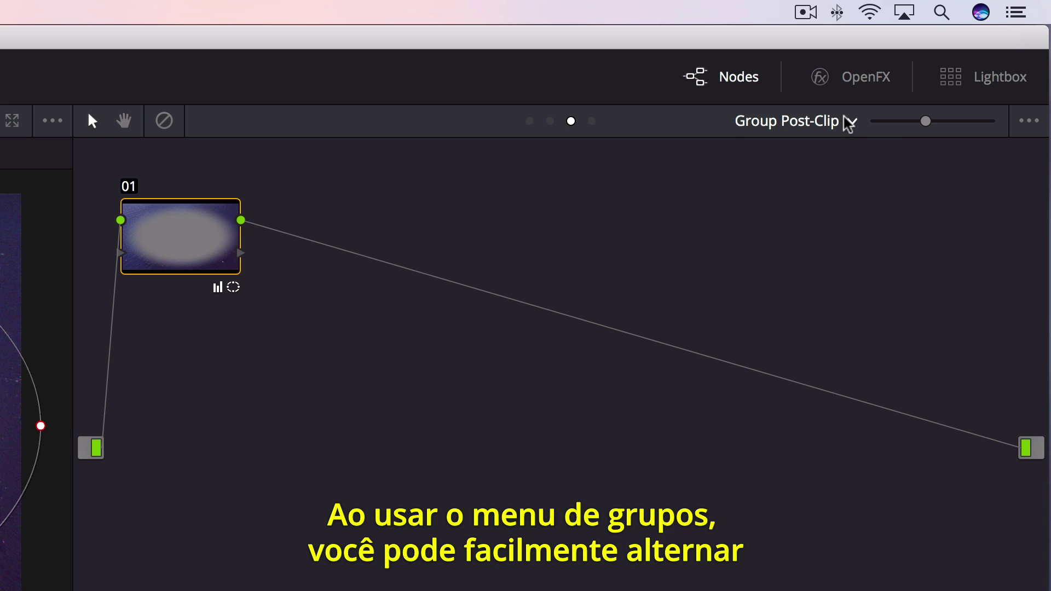
pyautogui.click(975, 45)
pyautogui.click(845, 174)
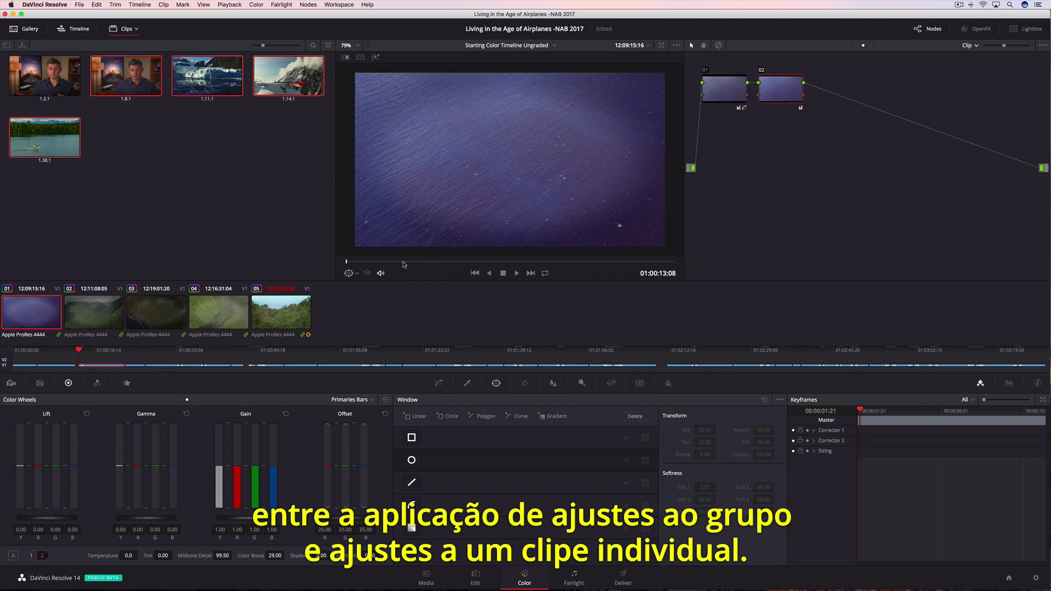
pyautogui.moveTo(403, 265); pyautogui.dragTo(592, 265)
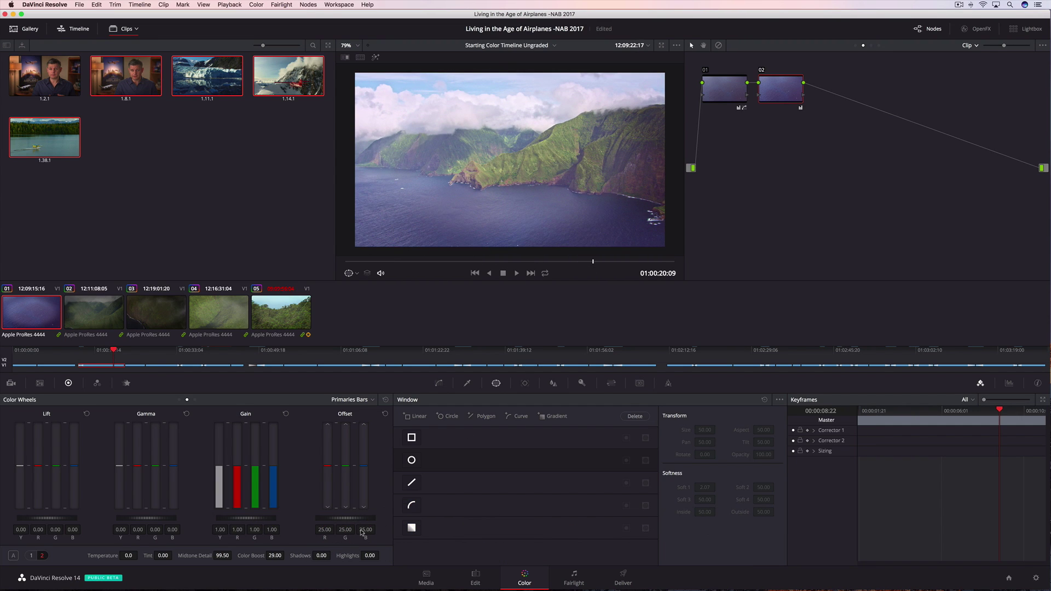
pyautogui.moveTo(286, 555); pyautogui.dragTo(265, 557)
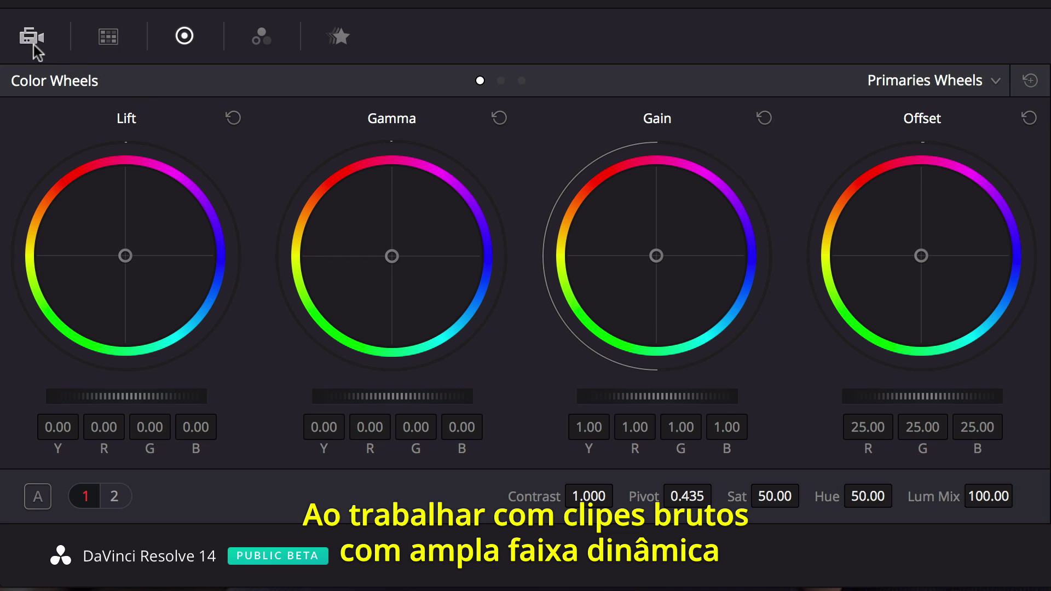
# Set the sunset raw clip to decode using Clip settings at ISO 200 and adjust its exposure.
pyautogui.click(32, 44)
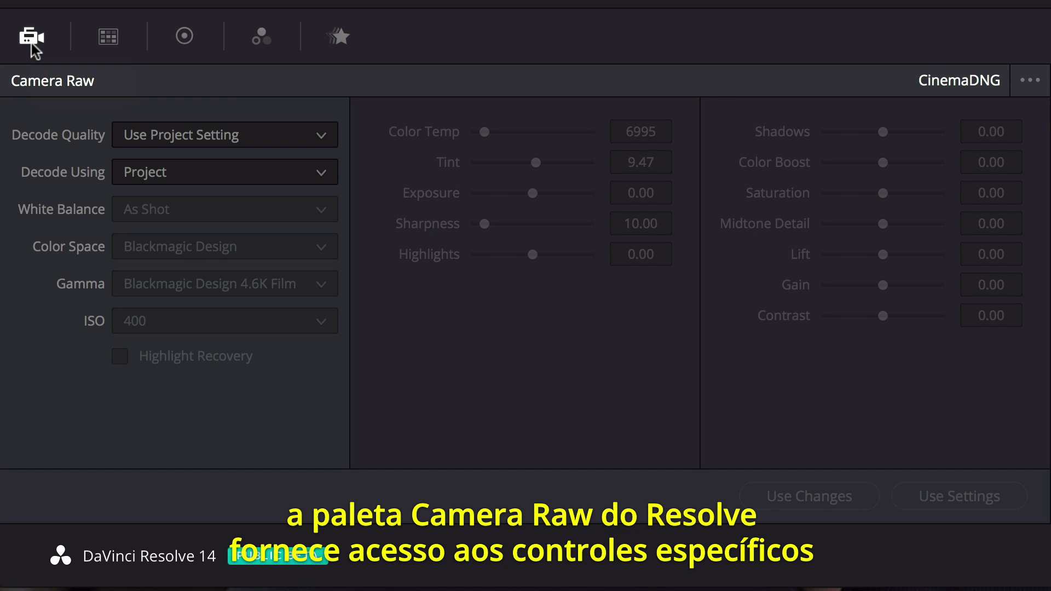
pyautogui.click(166, 175)
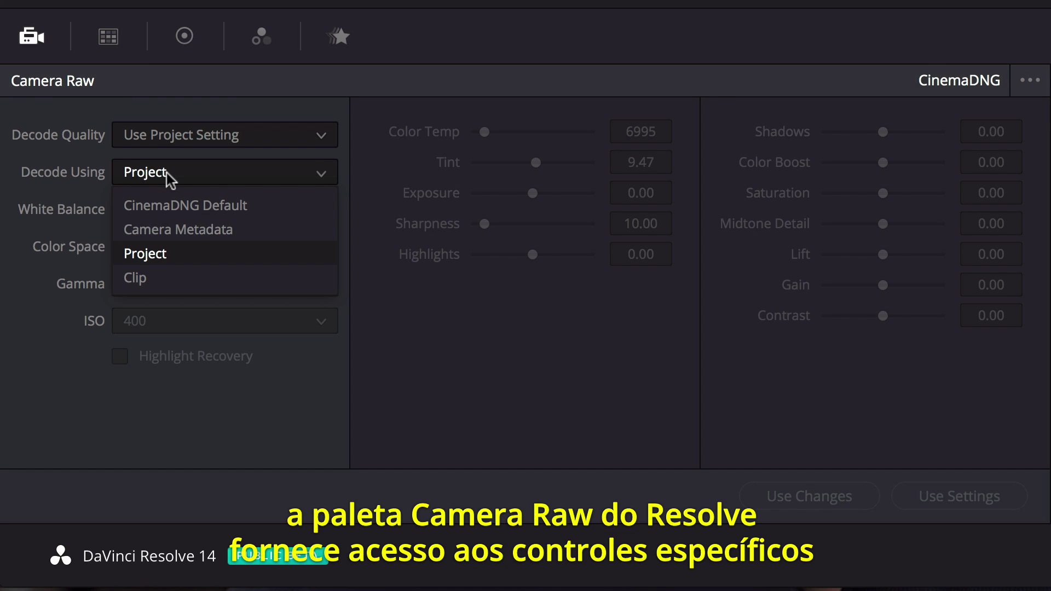
pyautogui.click(230, 277)
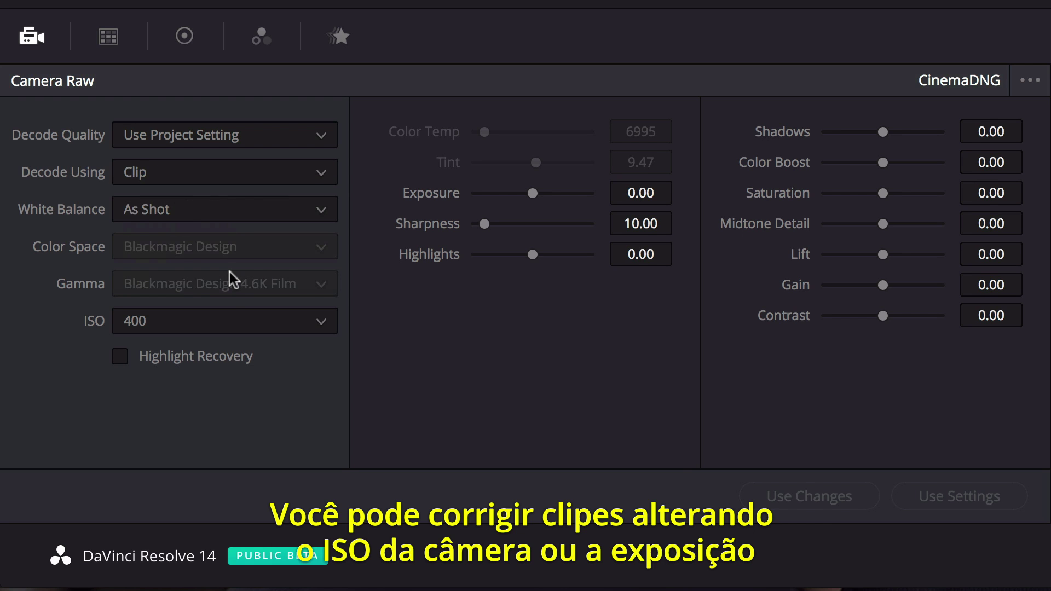
pyautogui.click(235, 322)
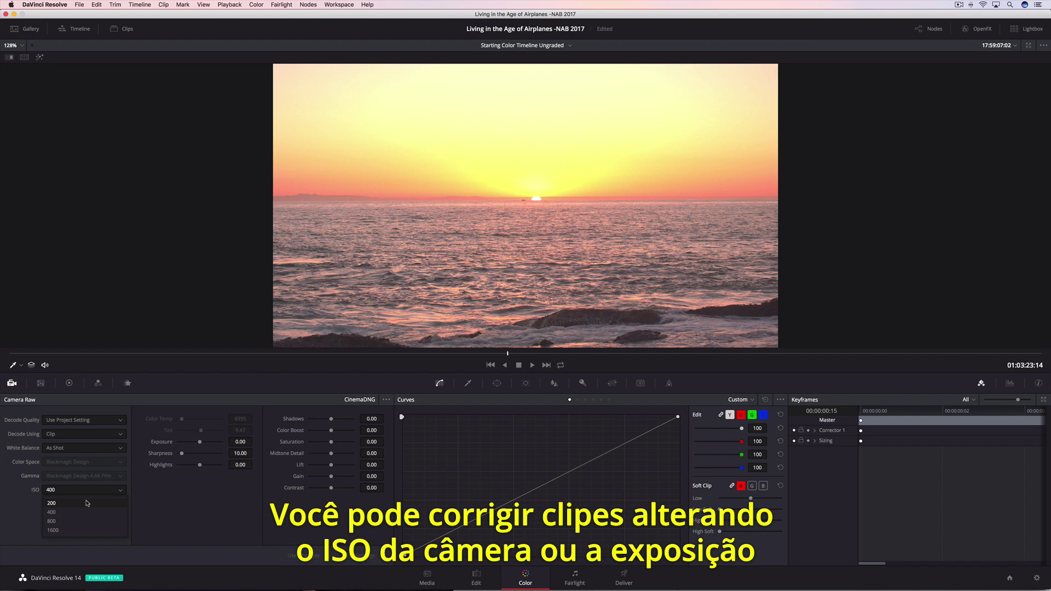
pyautogui.click(86, 503)
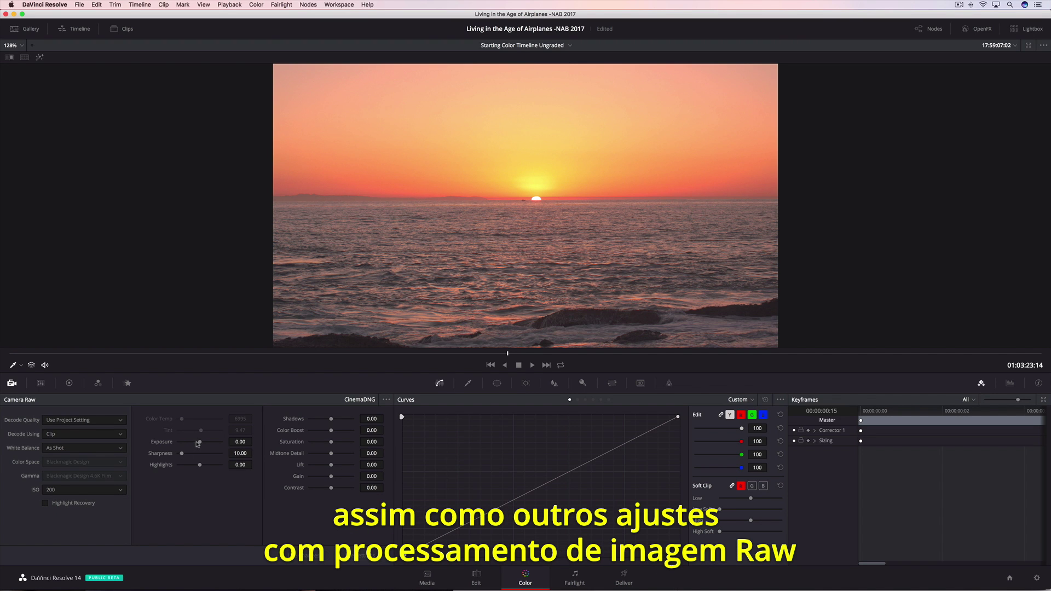
pyautogui.moveTo(199, 444); pyautogui.dragTo(196, 468)
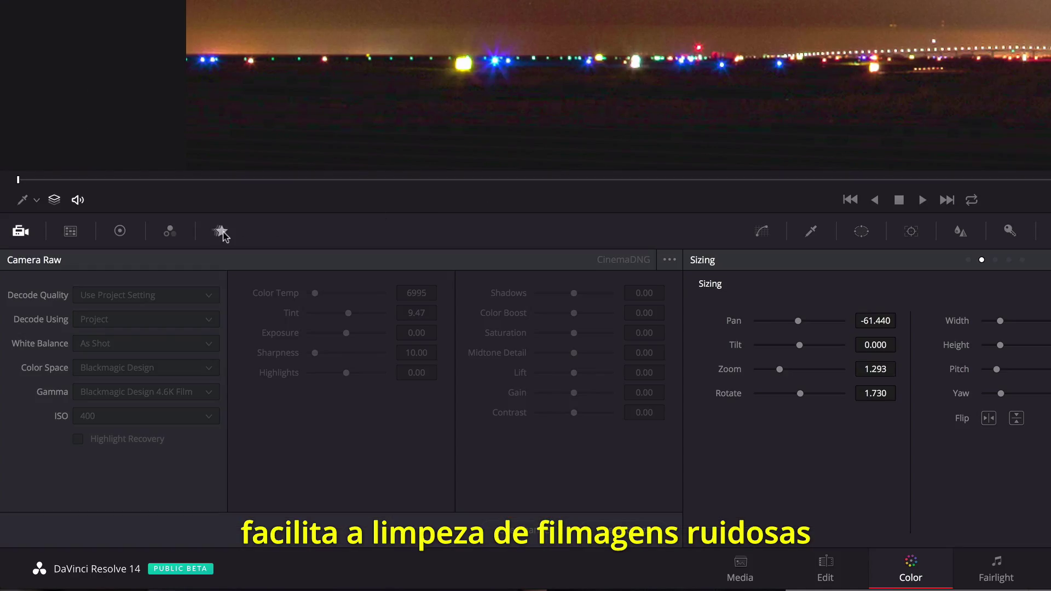
# Set the Spatial NR mode to Better in the noise reduction settings.
pyautogui.click(221, 232)
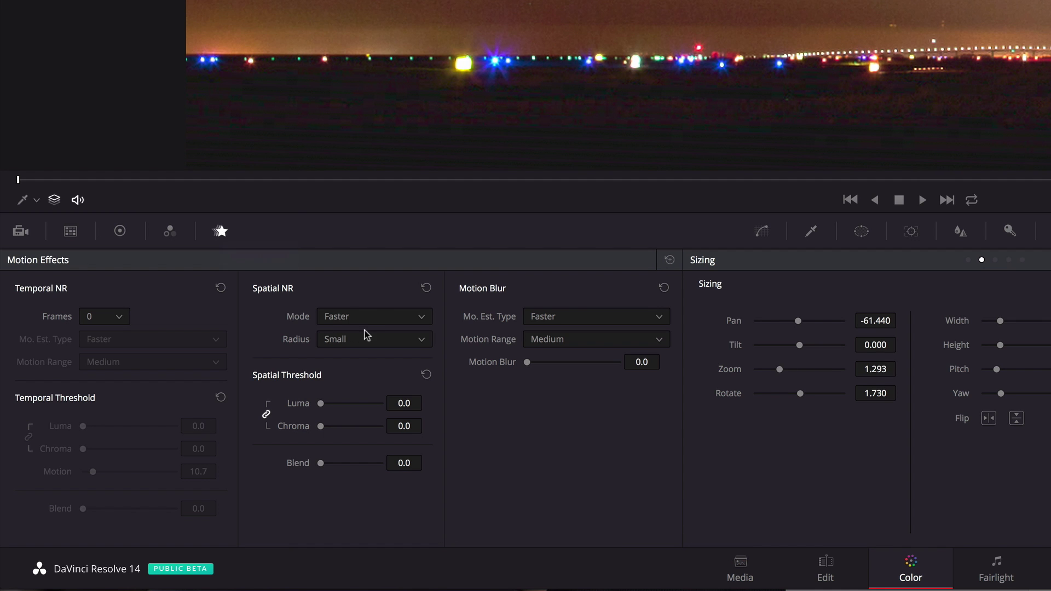
pyautogui.click(376, 319)
pyautogui.click(371, 356)
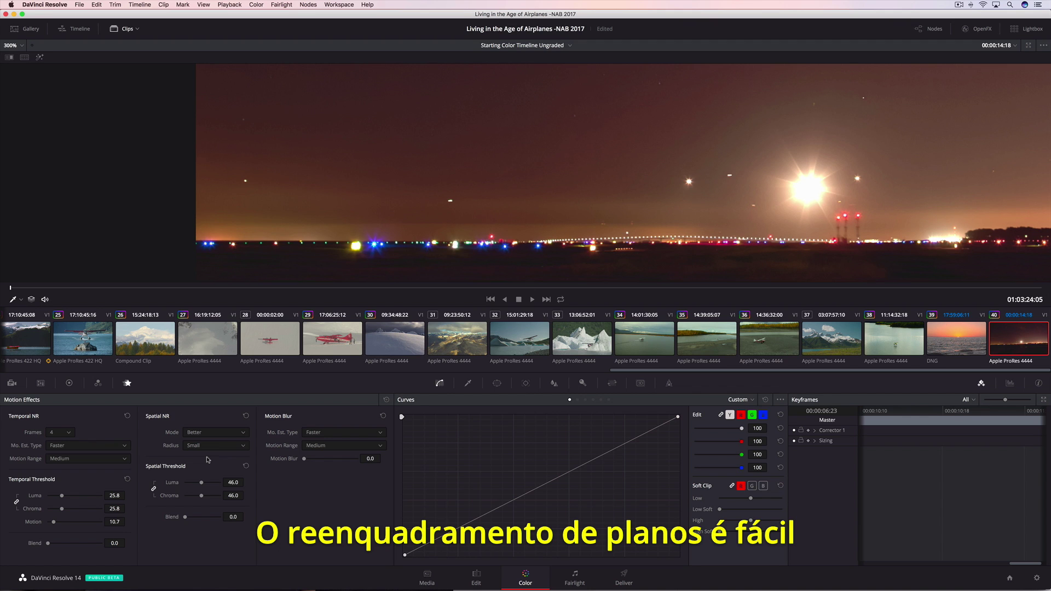
# Fit the viewer, select mountain lake clip 37, pan its sizing, and reset Rotate to zero.
pyautogui.click(12, 45)
pyautogui.click(16, 56)
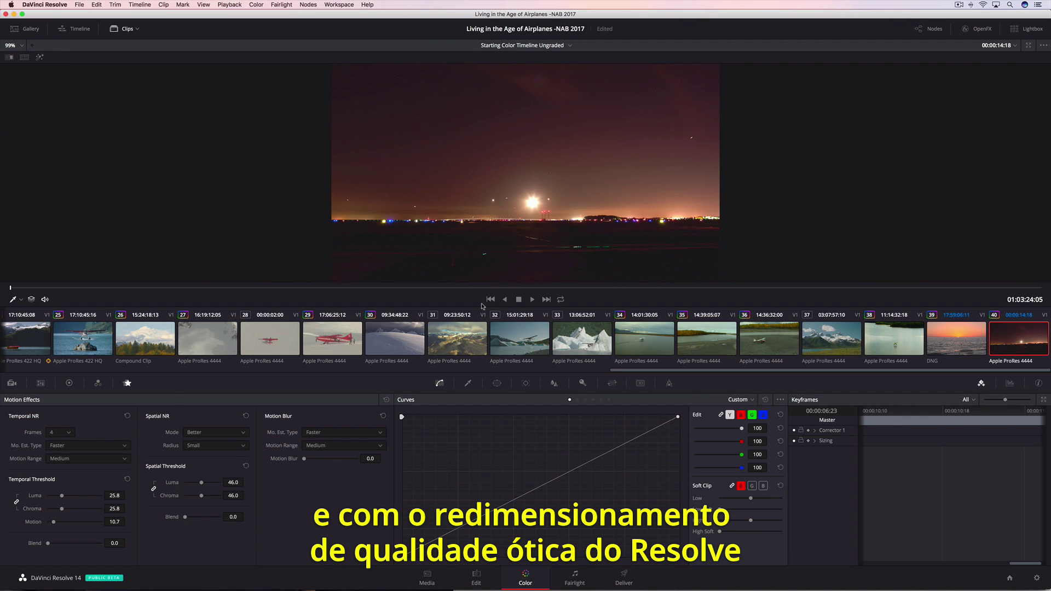
pyautogui.click(825, 350)
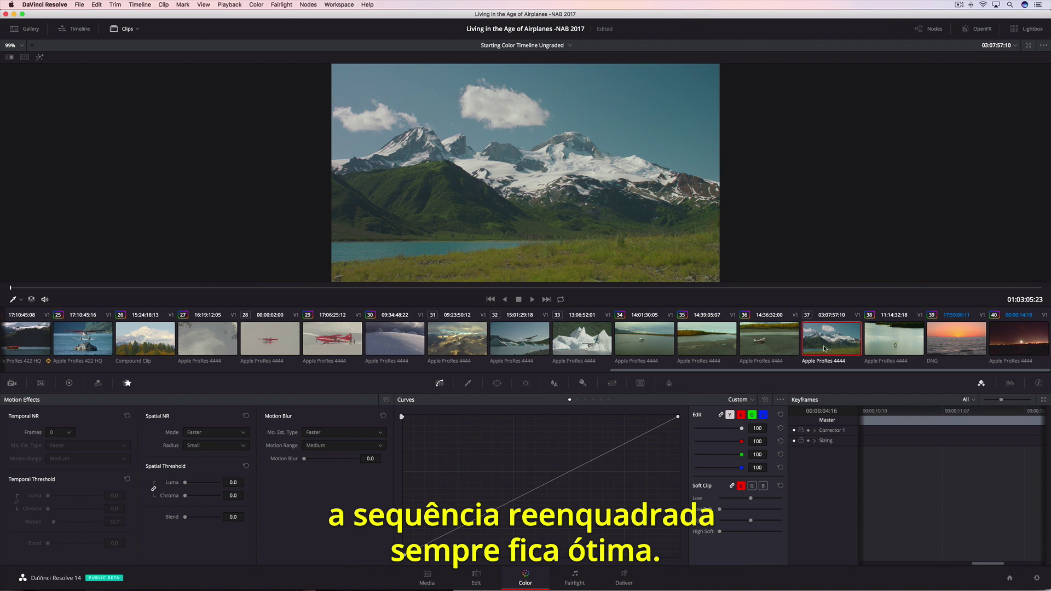
pyautogui.click(612, 383)
pyautogui.moveTo(462, 435); pyautogui.dragTo(456, 480)
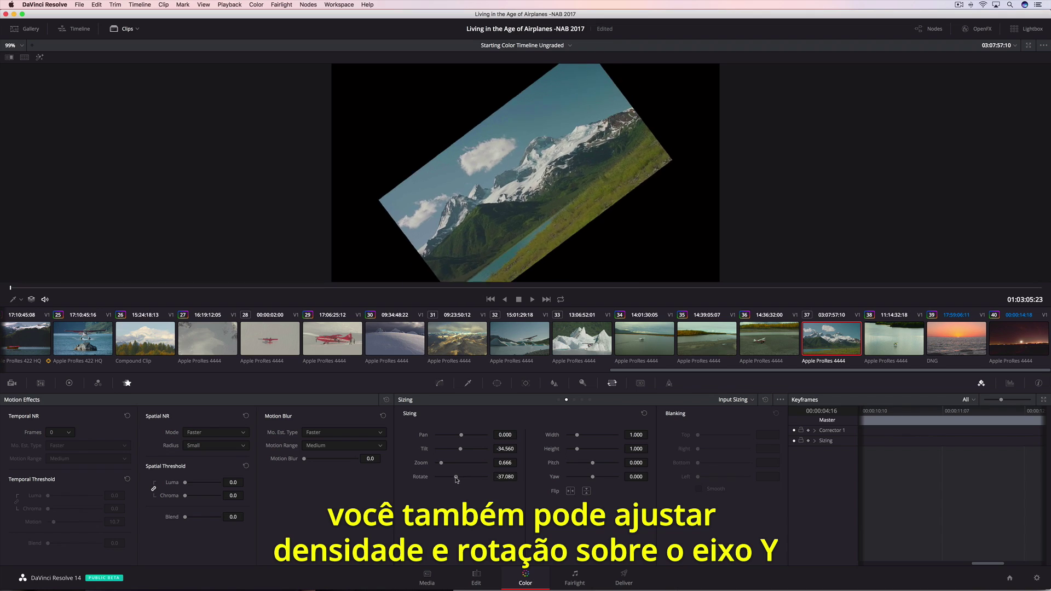
pyautogui.doubleClick(419, 477)
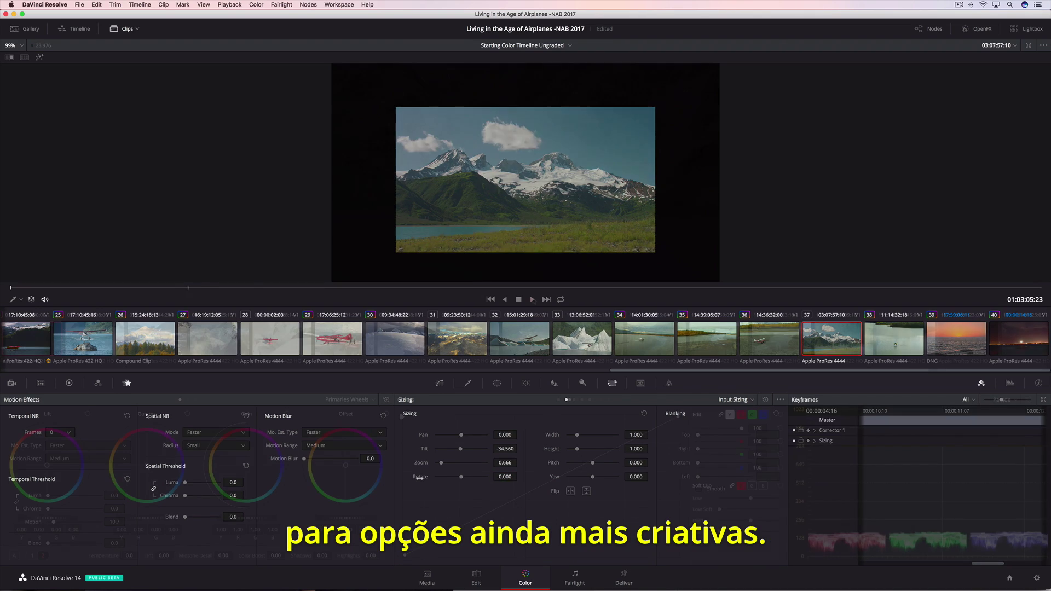